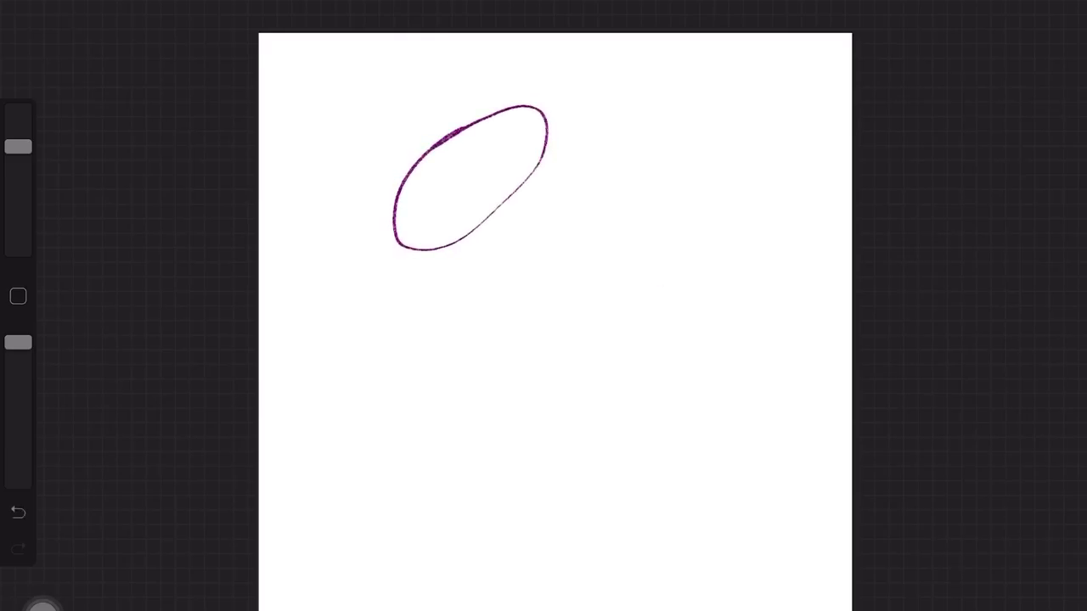
Draw the cylinder's two side lines and bottom ellipse, hatching along its lower edge
drag(401, 246, 525, 426)
drag(501, 404, 560, 464)
drag(552, 123, 642, 279)
drag(572, 173, 726, 399)
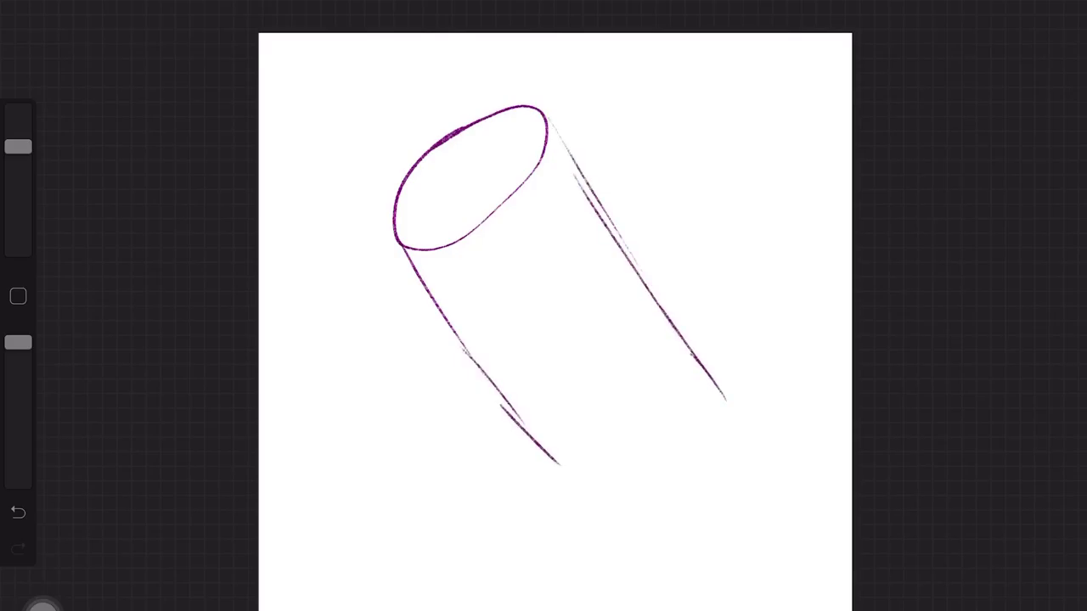
mouse_move(560, 463)
mouse_down()
mouse_move(698, 357)
mouse_move(562, 416)
mouse_move(633, 449)
mouse_move(686, 399)
mouse_move(644, 430)
mouse_up()
mouse_move(696, 363)
mouse_down()
mouse_move(657, 434)
mouse_move(669, 420)
mouse_move(617, 446)
mouse_up()
mouse_move(561, 467)
mouse_down()
mouse_move(638, 460)
mouse_move(694, 363)
mouse_up()
Erase the hatching inside the bottom ellipse and darken the lower-left edge
drag(18, 147, 18, 202)
mouse_move(570, 464)
mouse_down()
mouse_move(679, 397)
mouse_move(655, 426)
mouse_up()
mouse_move(686, 381)
mouse_down()
mouse_move(669, 409)
mouse_move(683, 397)
mouse_move(564, 469)
mouse_move(577, 472)
mouse_up()
drag(18, 202, 18, 146)
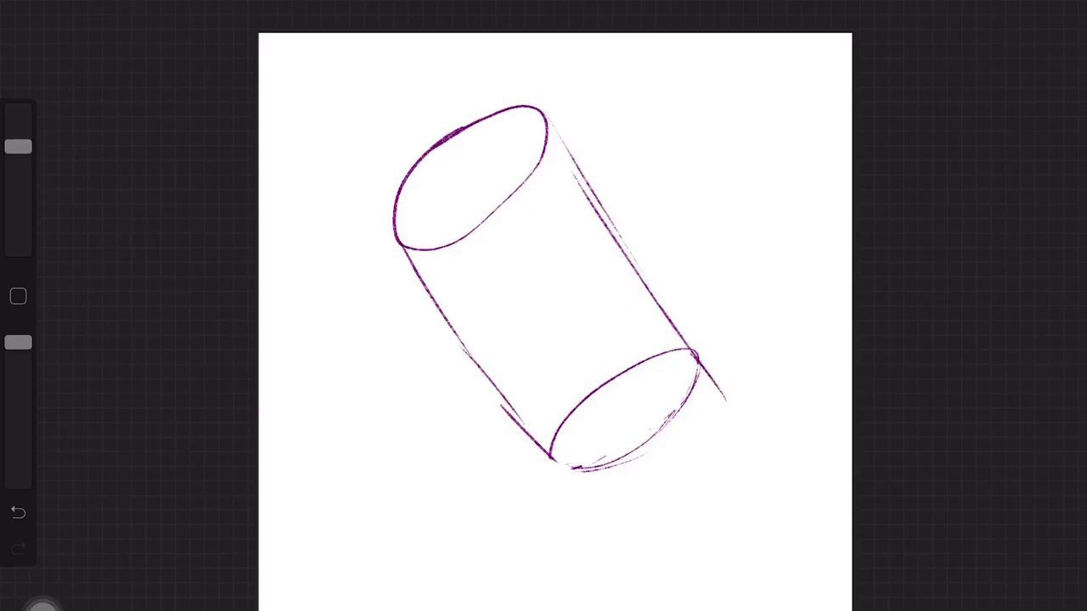
drag(543, 447, 572, 469)
drag(511, 409, 565, 469)
Erase the stray stroke past the lower-right end and the bottom ellipse's upper arc
drag(18, 146, 18, 201)
drag(706, 363, 728, 404)
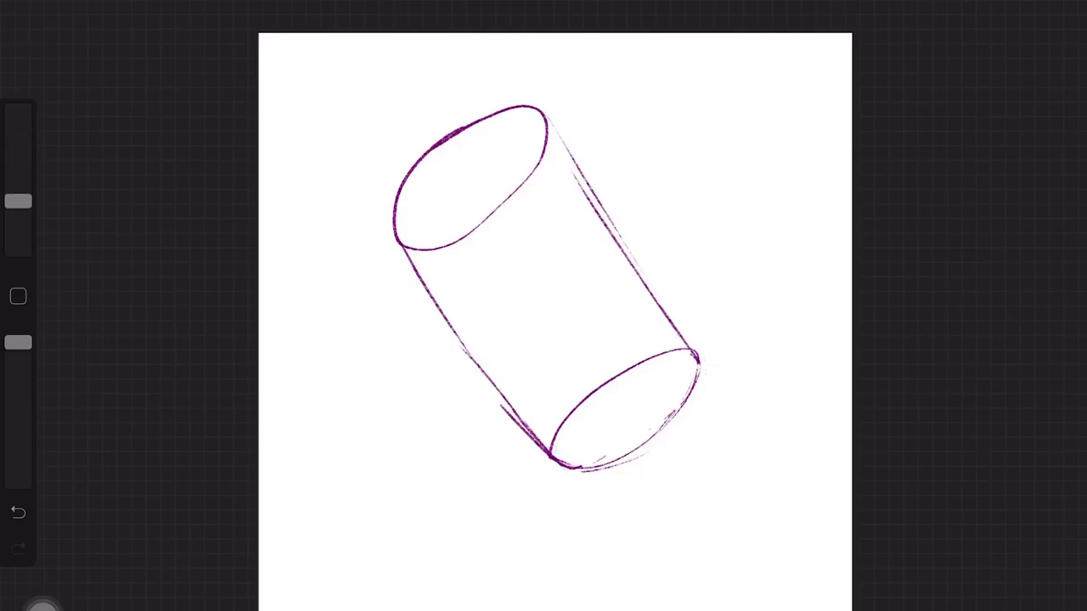
drag(552, 450, 593, 390)
mouse_move(561, 430)
mouse_down()
mouse_move(629, 368)
mouse_move(679, 349)
mouse_move(701, 358)
mouse_up()
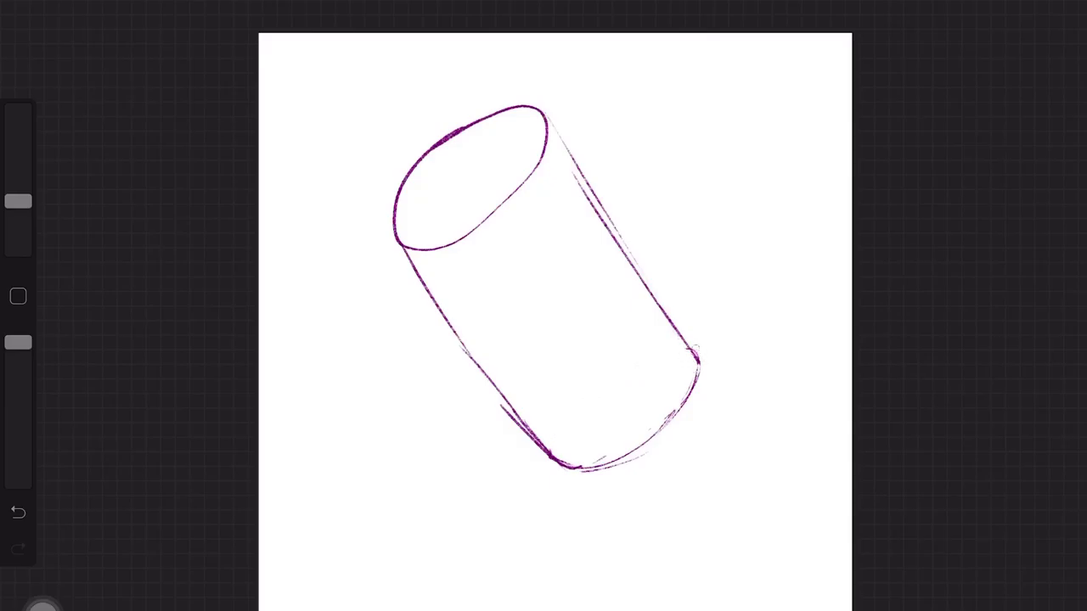
mouse_move(17, 199)
mouse_down()
mouse_move(17, 147)
mouse_move(18, 201)
mouse_up()
Erase the top ellipse's lower arc and redraw it, discarding one bad attempt
mouse_move(397, 246)
mouse_down()
mouse_move(431, 246)
mouse_move(542, 165)
mouse_move(539, 111)
mouse_up()
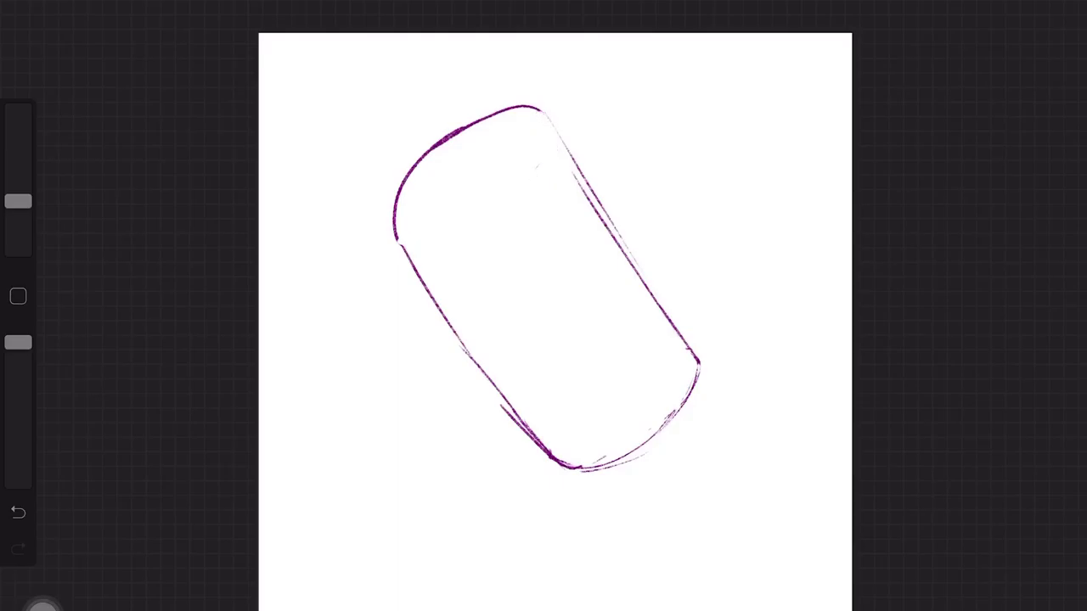
drag(18, 201, 18, 147)
mouse_move(540, 109)
mouse_down()
mouse_move(537, 175)
mouse_move(437, 234)
mouse_move(395, 241)
mouse_move(429, 143)
mouse_move(540, 104)
mouse_move(544, 162)
mouse_move(463, 232)
mouse_up()
key(ctrl+z)
key(ctrl+z)
key(ctrl+z)
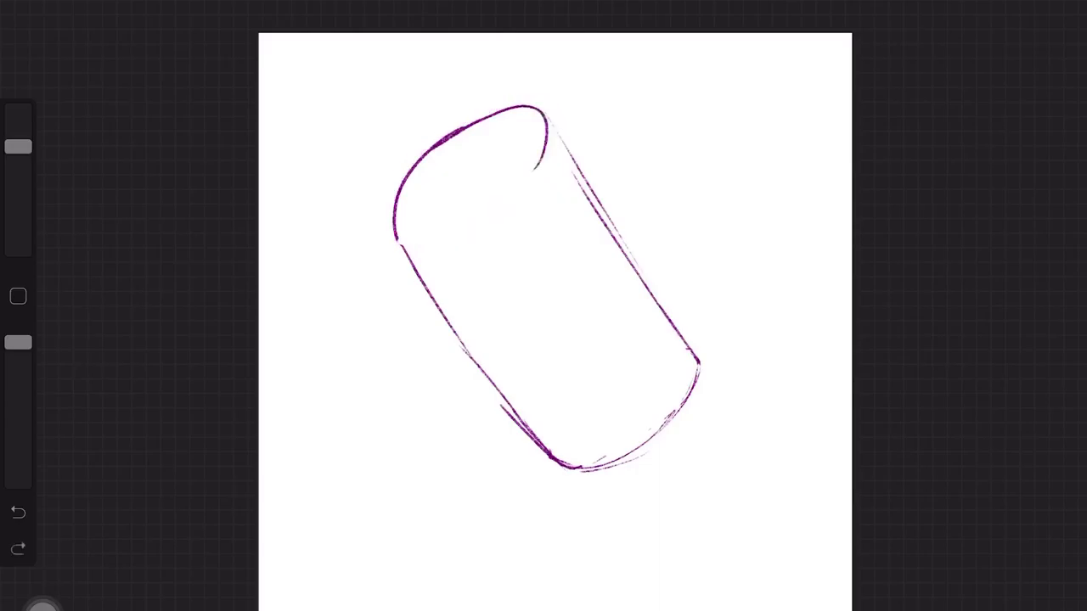
mouse_move(395, 243)
mouse_down()
mouse_move(448, 237)
mouse_move(547, 147)
mouse_move(548, 114)
mouse_up()
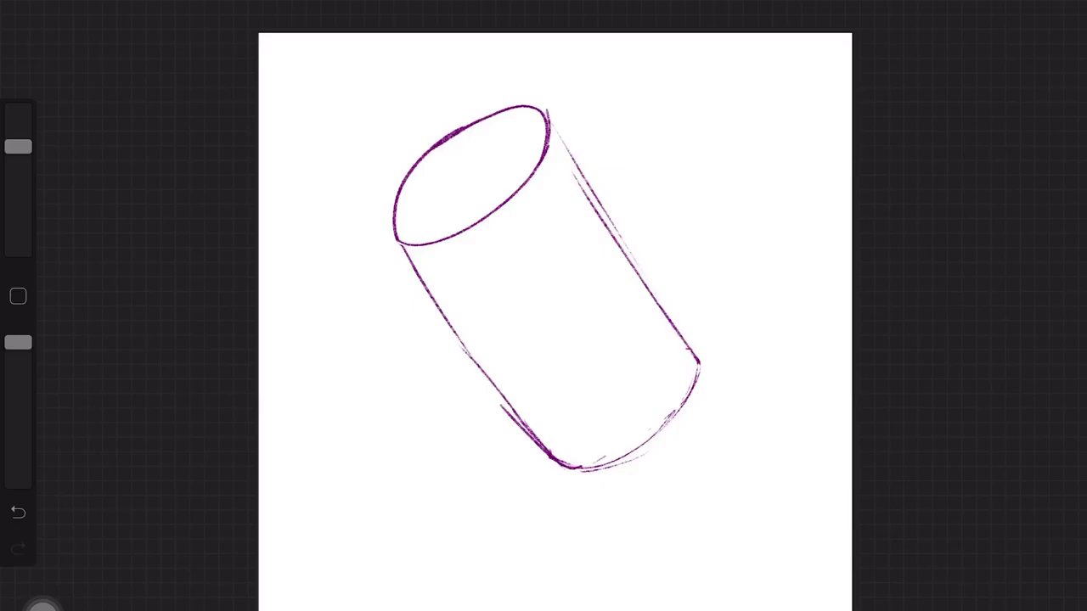
Draw the first rim band below the lid, reverting a small left-edge erasure
drag(17, 147, 18, 201)
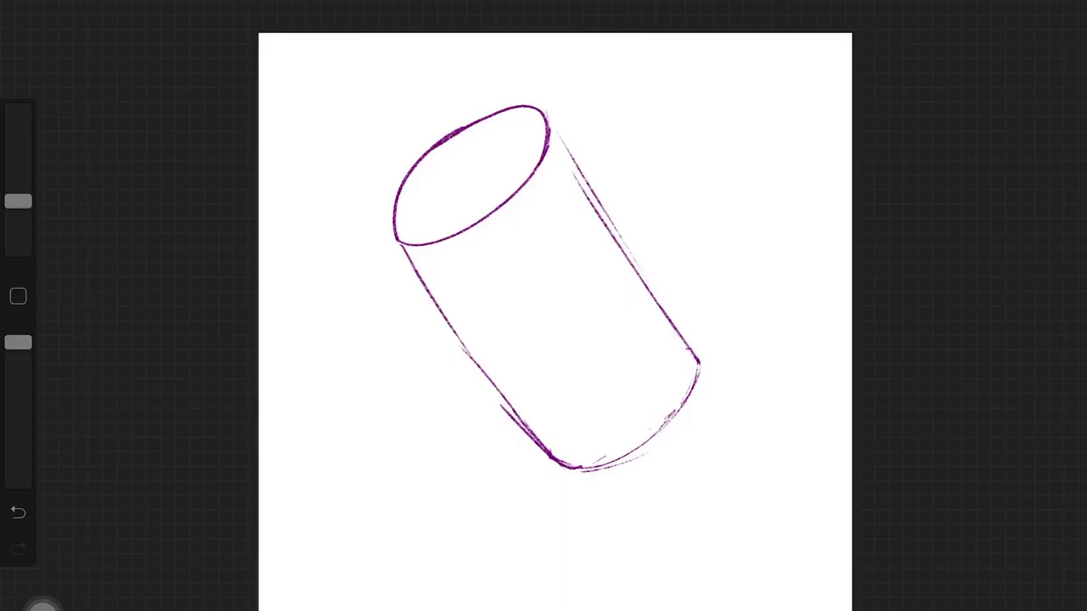
drag(409, 262, 416, 271)
drag(18, 201, 17, 147)
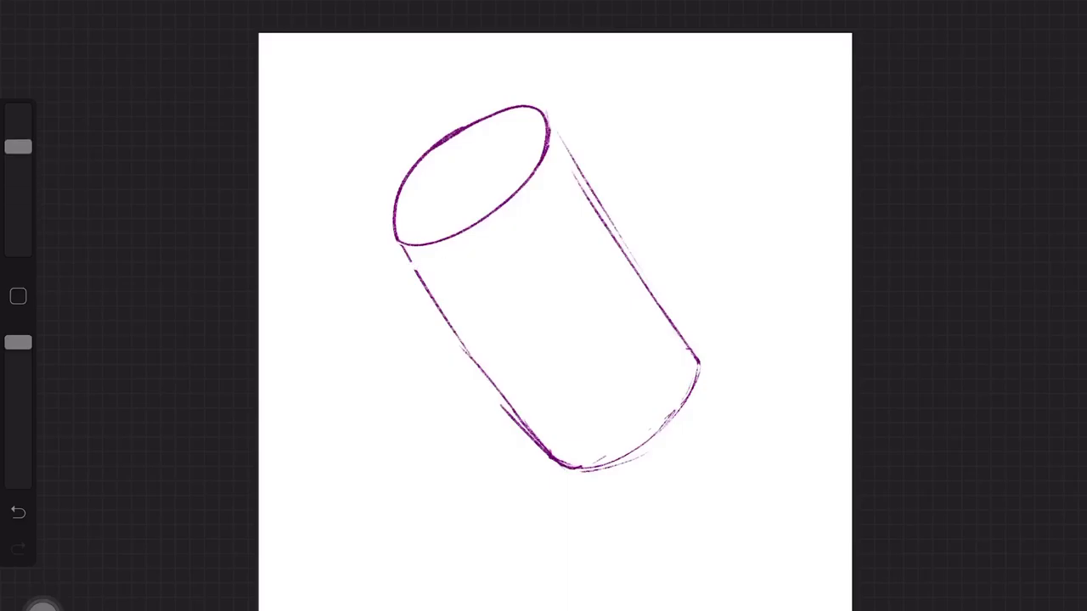
key(ctrl+z)
drag(413, 269, 564, 142)
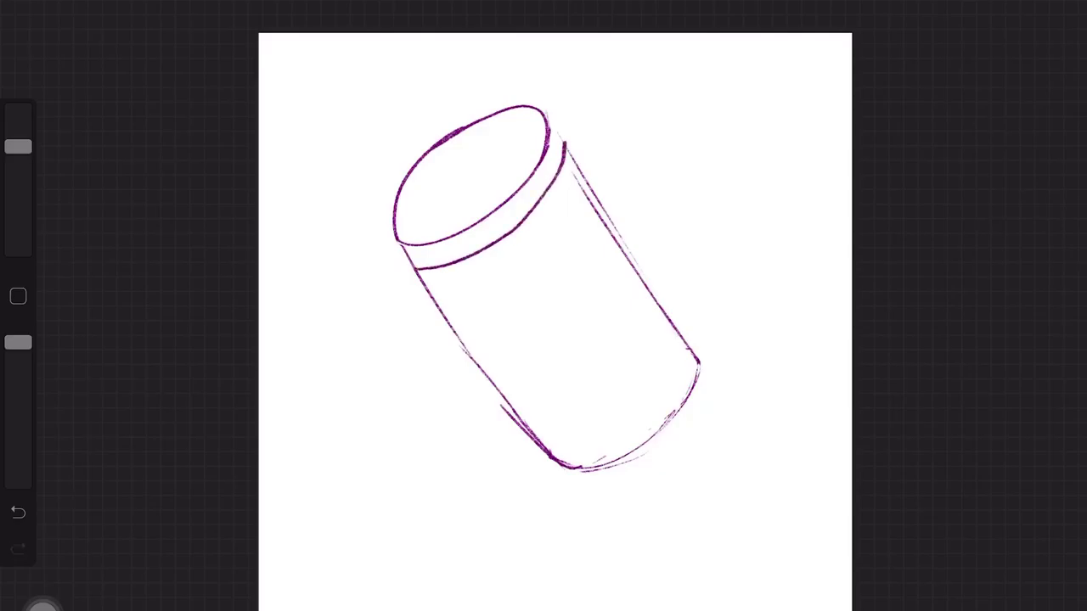
Draw a second rim band below the first and add two small marks on the body
mouse_move(426, 294)
mouse_down()
mouse_move(506, 258)
mouse_move(571, 204)
mouse_move(583, 174)
mouse_up()
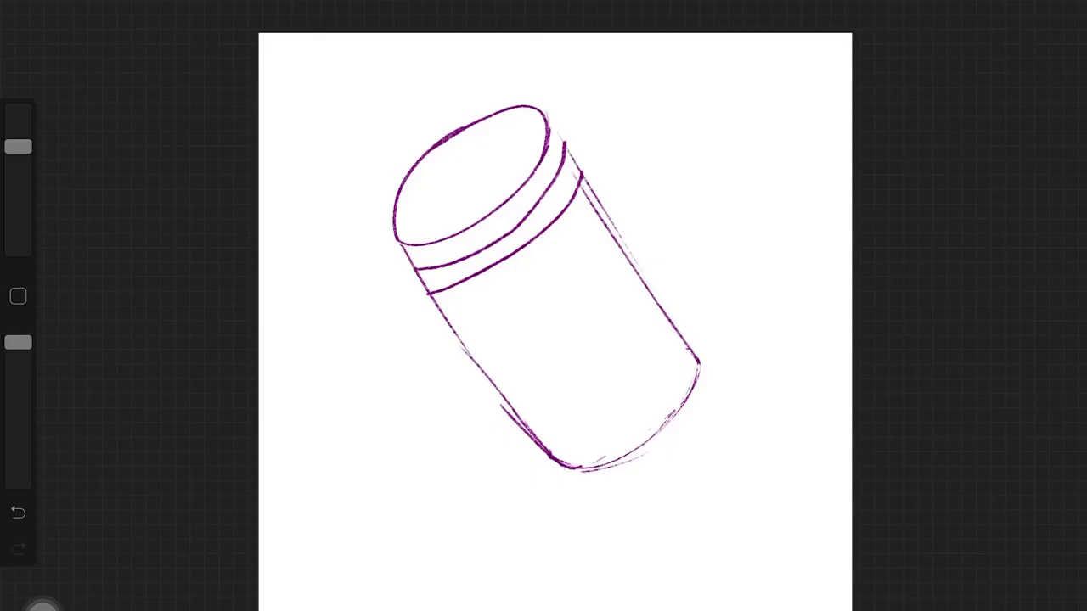
drag(474, 326, 497, 351)
drag(595, 247, 607, 268)
Check the Brush Library and rework the small marks on the cylinder body
click(663, 13)
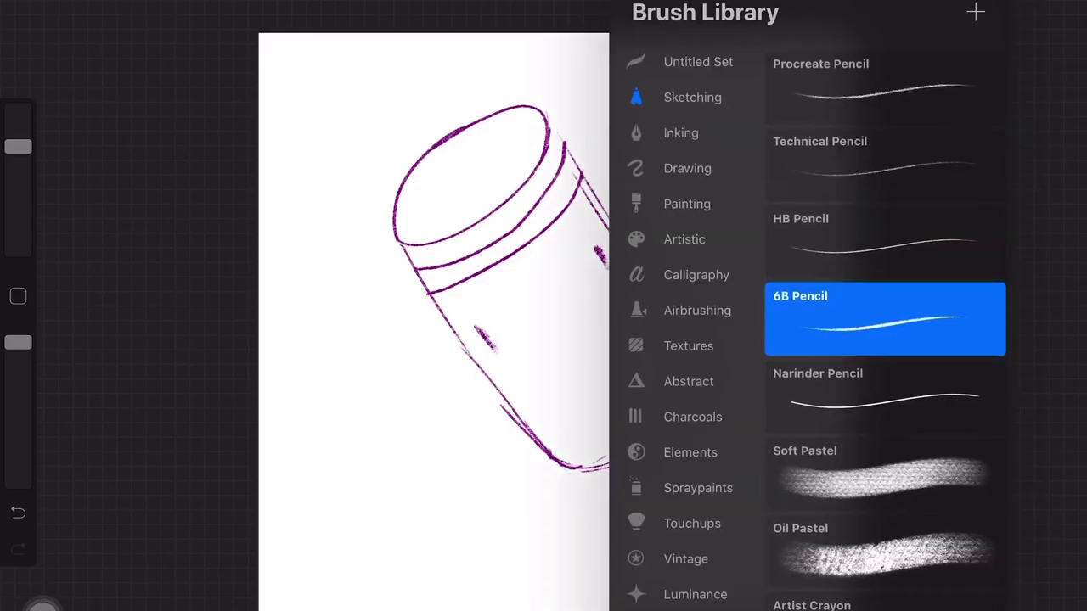
click(663, 13)
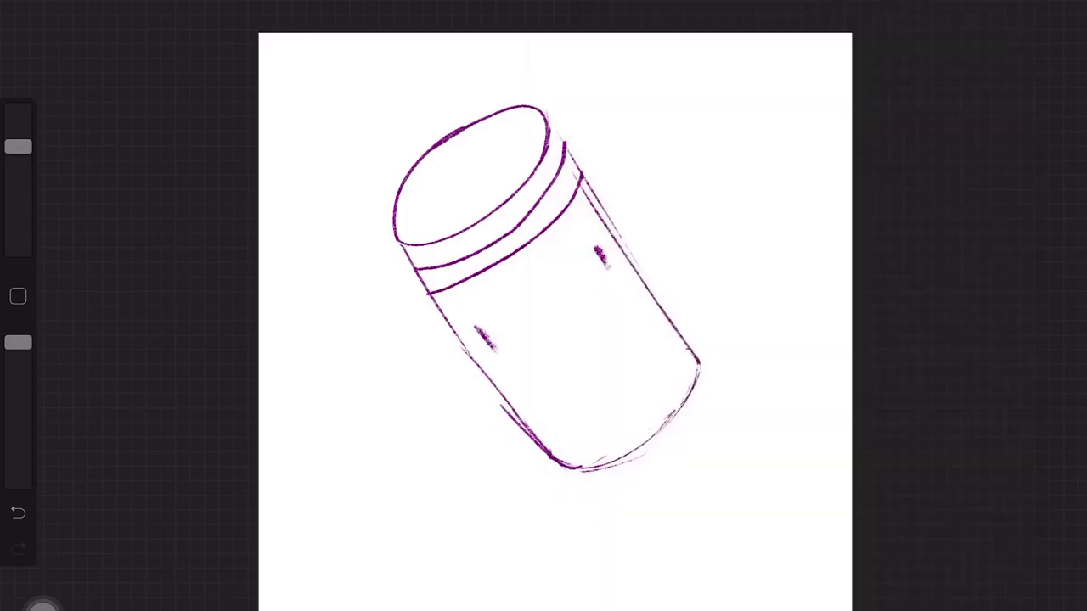
drag(477, 328, 489, 347)
key(ctrl+z)
key(ctrl+z)
key(ctrl+z)
key(ctrl+shift+z)
key(ctrl+shift+z)
drag(594, 249, 607, 269)
Sketch a hexagonal label outline on the body, redoing its first strokes
drag(495, 290, 478, 330)
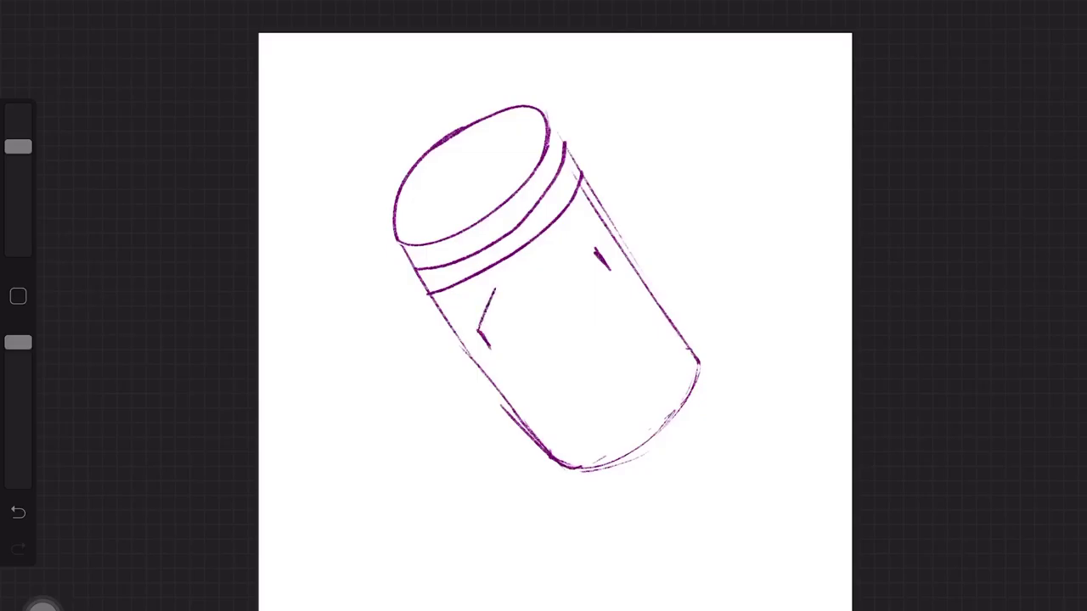
drag(518, 265, 493, 293)
key(ctrl+z)
key(ctrl+z)
mouse_move(478, 333)
mouse_down()
mouse_move(527, 268)
mouse_move(599, 252)
mouse_move(578, 318)
mouse_up()
drag(489, 348, 580, 318)
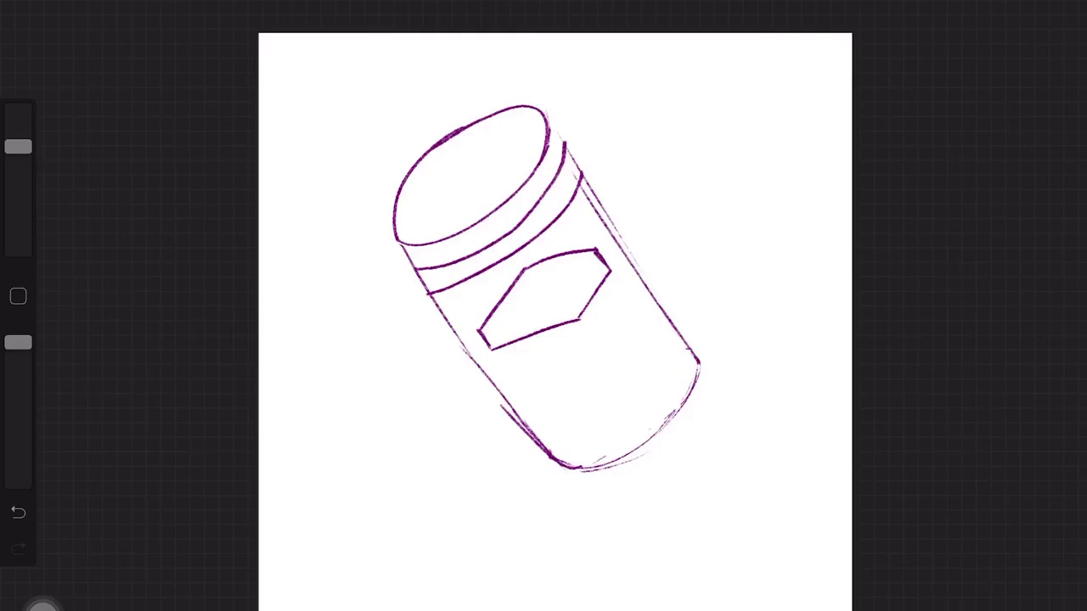
Draw a diagonal guide line, then undo it along with the label shape
drag(499, 243, 528, 286)
drag(486, 222, 592, 380)
drag(557, 335, 638, 437)
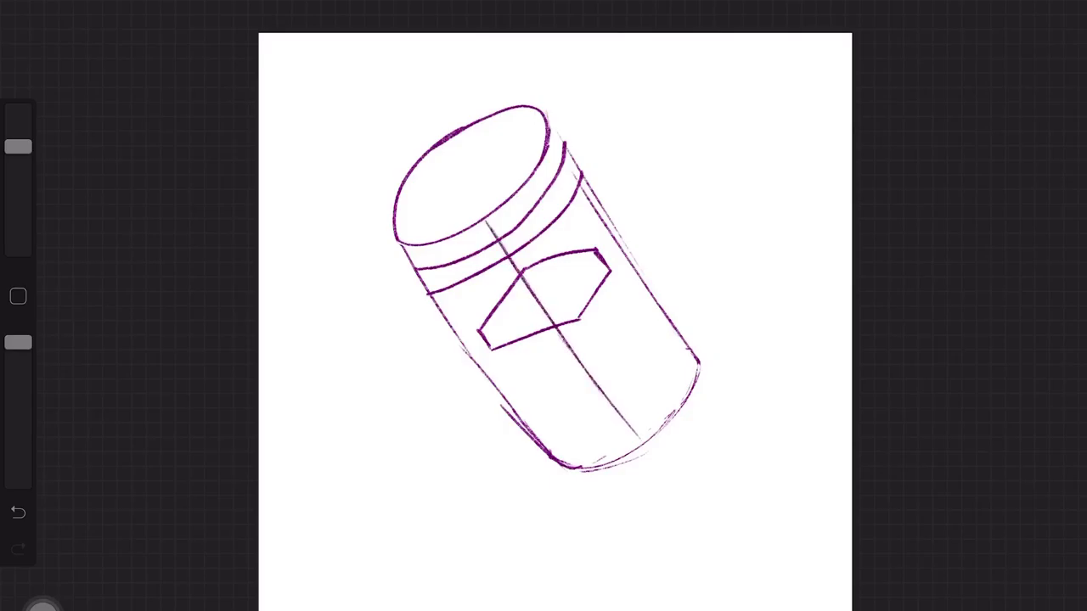
key(ctrl+z)
key(ctrl+z)
key(ctrl+z)
key(ctrl+z)
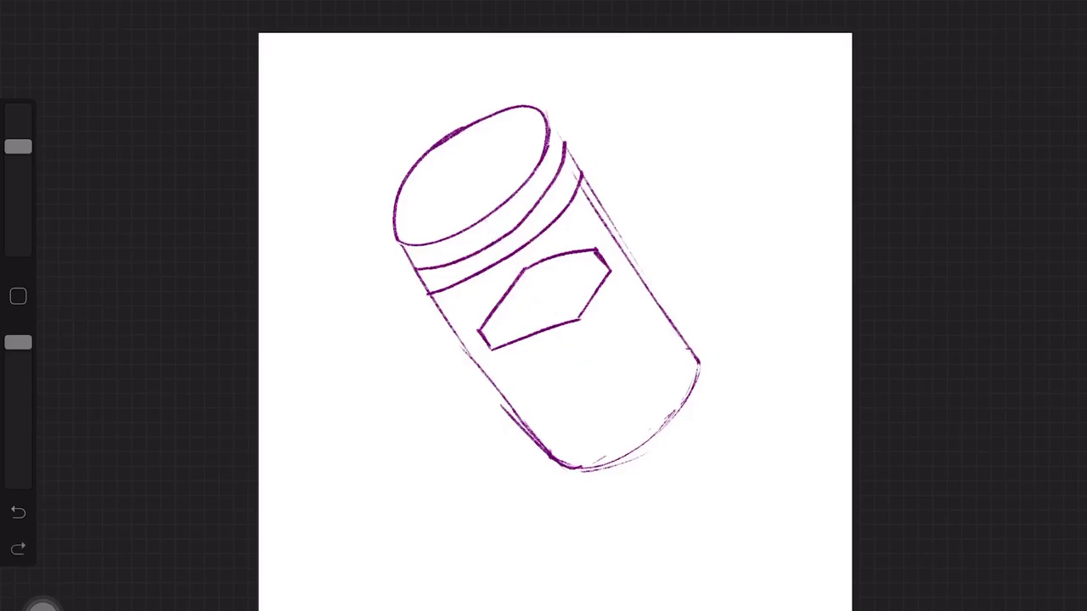
key(ctrl+z)
key(ctrl+z)
key(ctrl+z)
key(ctrl+z)
key(ctrl+z)
key(ctrl+z)
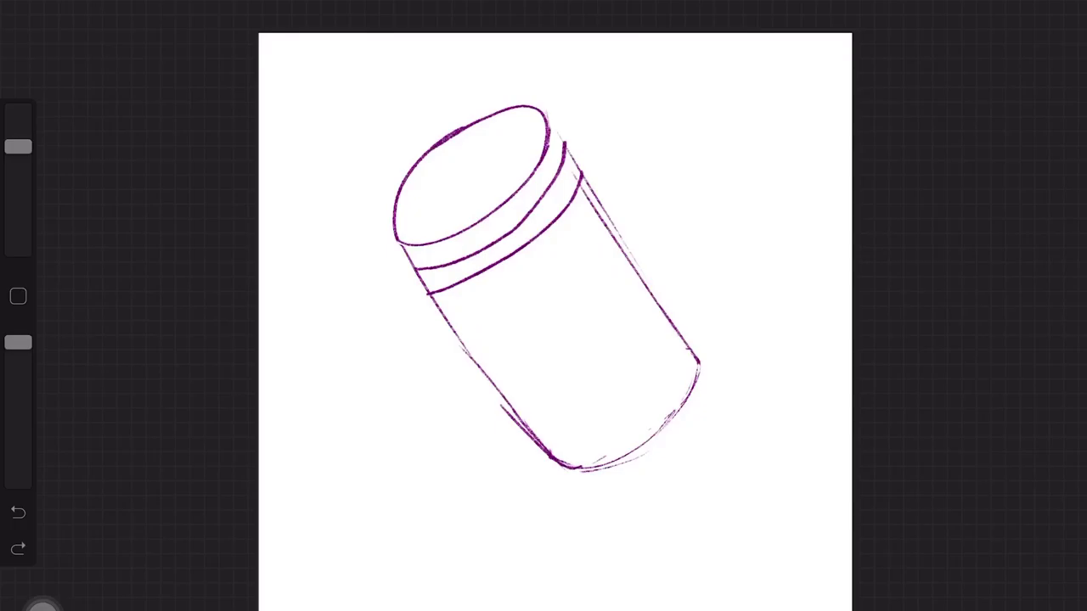
Draw a line down the cylinder body, replacing a faulty first try, plus two short strokes
drag(511, 261, 639, 433)
key(ctrl+z)
click(641, 435)
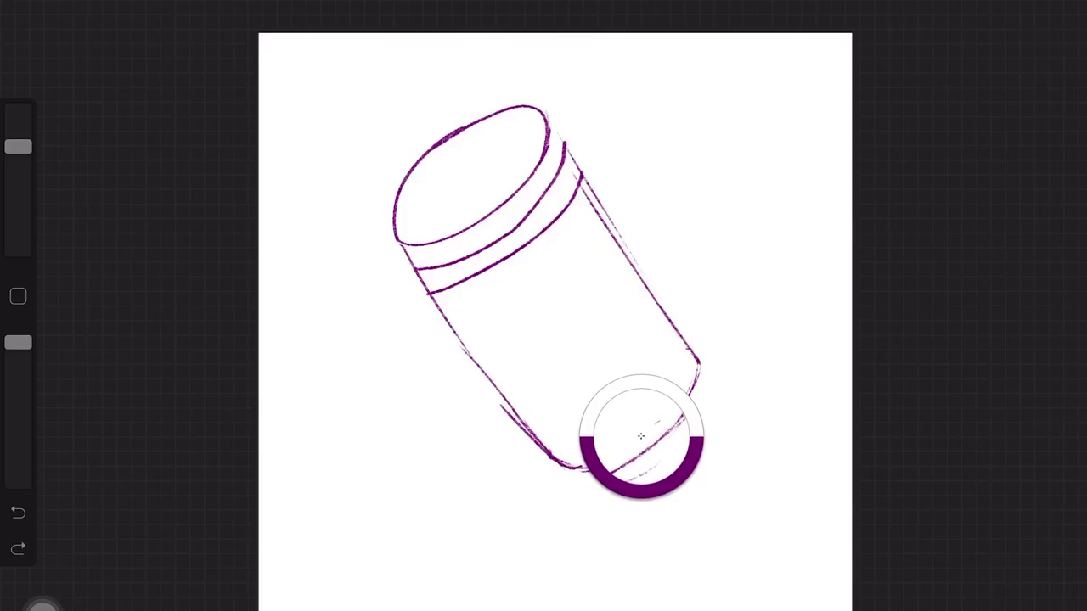
drag(511, 259, 649, 439)
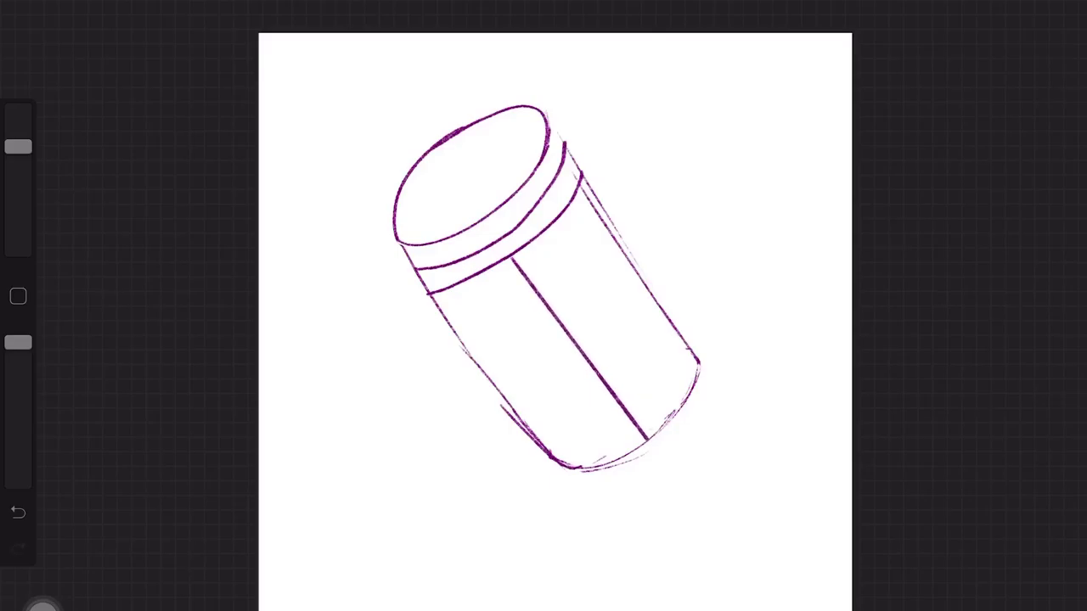
drag(480, 329, 509, 365)
drag(598, 251, 631, 295)
Draw the label box's left, lower and inner edges, redoing one inner line
mouse_move(479, 330)
mouse_down()
mouse_move(521, 273)
mouse_move(599, 254)
mouse_up()
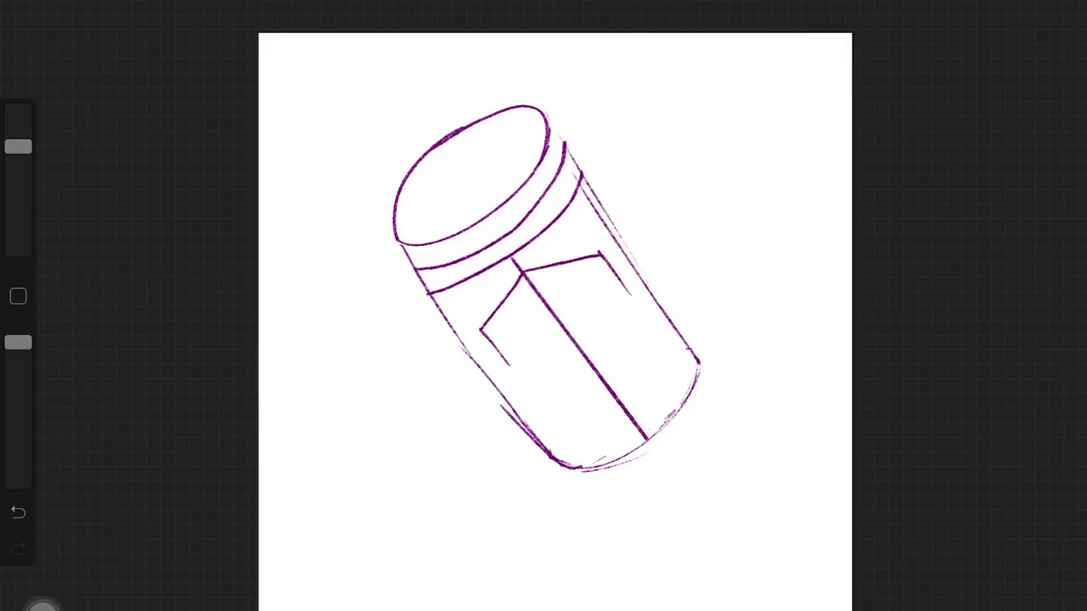
mouse_move(509, 365)
mouse_down()
mouse_move(571, 347)
mouse_move(628, 295)
mouse_up()
mouse_move(503, 333)
mouse_down()
mouse_move(533, 293)
mouse_move(597, 275)
mouse_up()
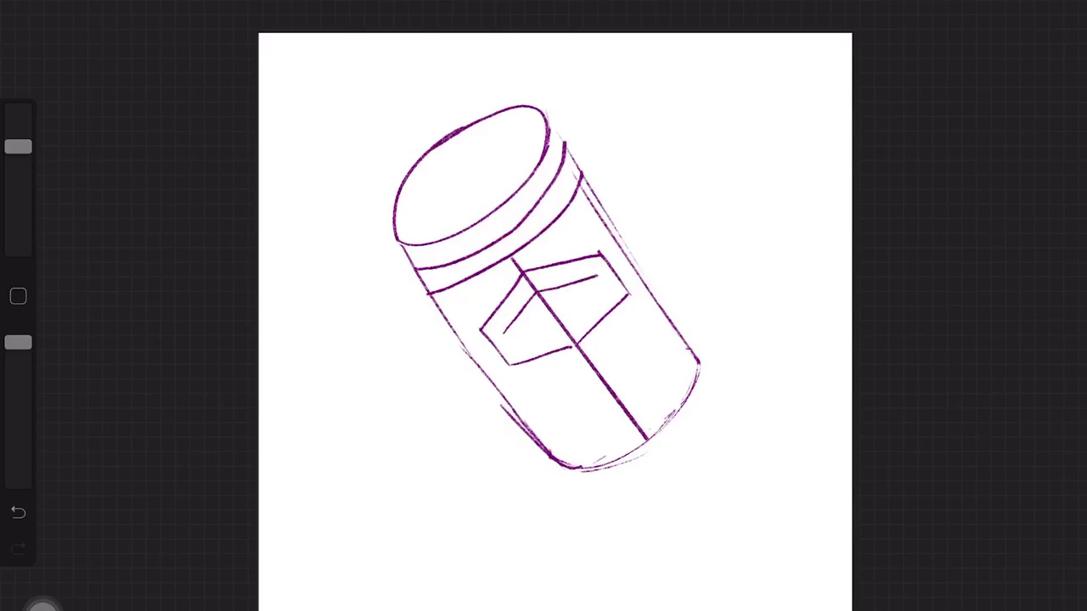
mouse_move(502, 335)
mouse_down()
mouse_move(563, 329)
mouse_move(601, 276)
mouse_up()
key(ctrl+z)
drag(574, 329, 608, 279)
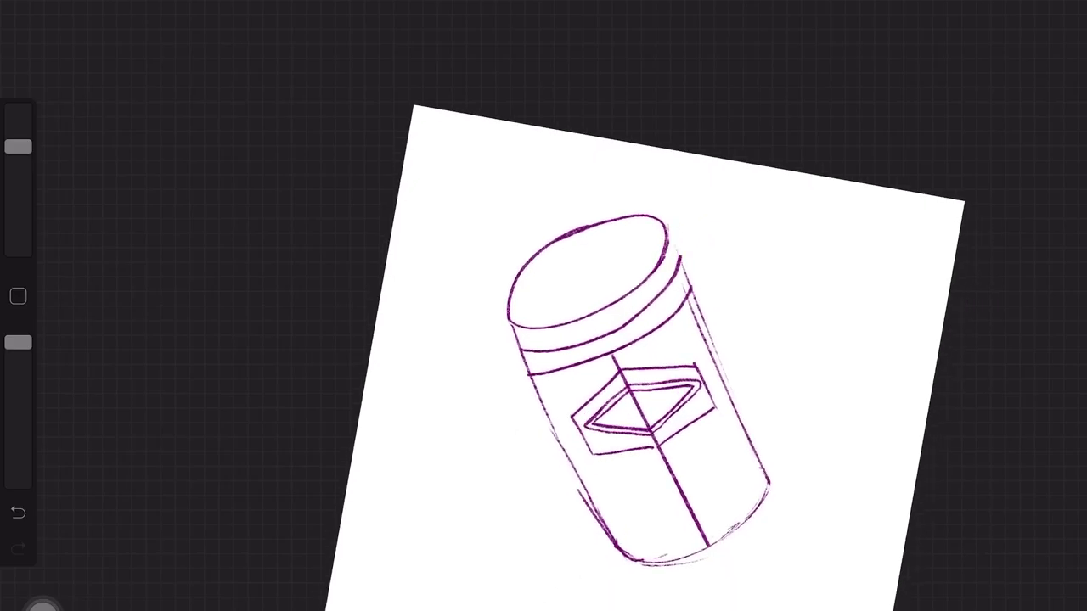
Darken and thicken the can's left and lower-left edge outline
mouse_move(509, 323)
mouse_down()
mouse_move(555, 440)
mouse_move(552, 430)
mouse_up()
drag(534, 382, 576, 477)
drag(543, 406, 599, 528)
drag(562, 444, 606, 532)
drag(569, 466, 613, 550)
drag(581, 493, 611, 539)
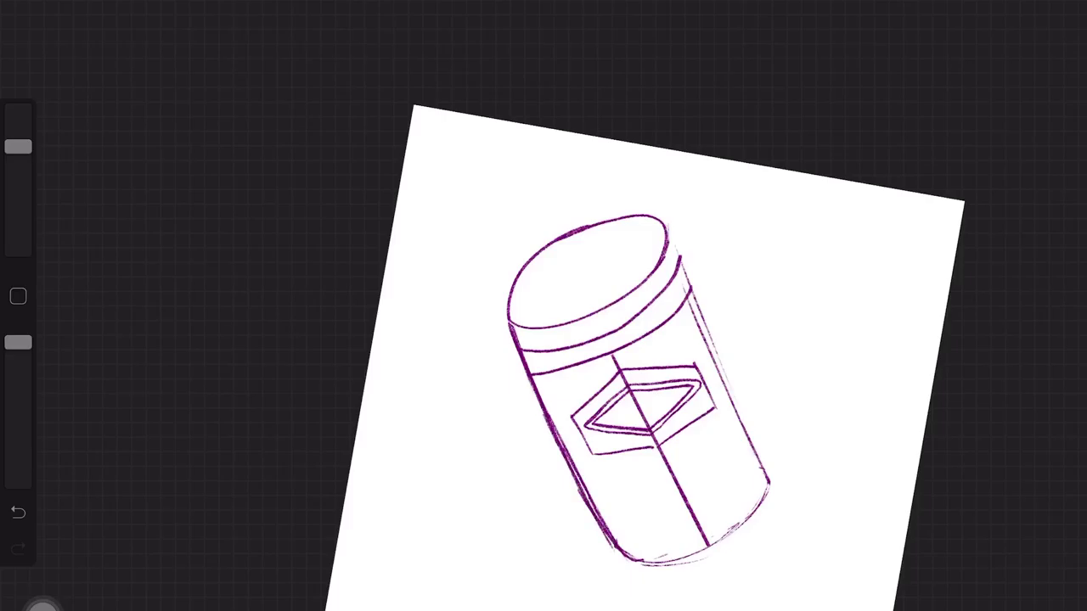
drag(18, 147, 18, 201)
mouse_move(582, 483)
mouse_down()
mouse_move(615, 540)
mouse_move(543, 399)
mouse_up()
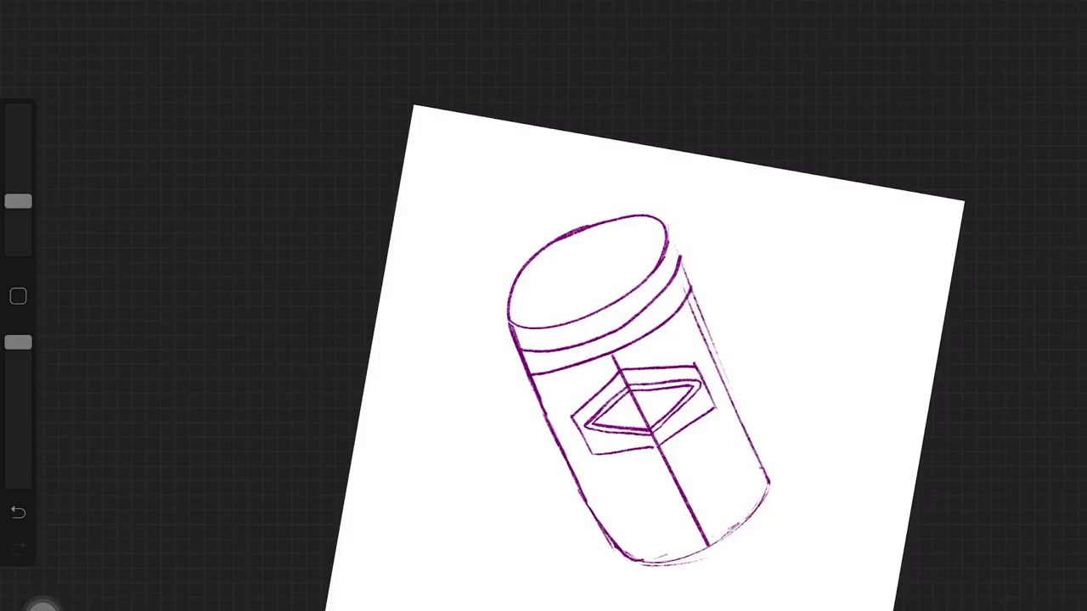
Erase faint sketch lines on the can's right edge and trace a darker line there
mouse_move(18, 201)
mouse_down()
mouse_move(18, 146)
mouse_move(18, 201)
mouse_up()
drag(686, 298, 732, 409)
drag(18, 201, 18, 146)
drag(715, 351, 756, 454)
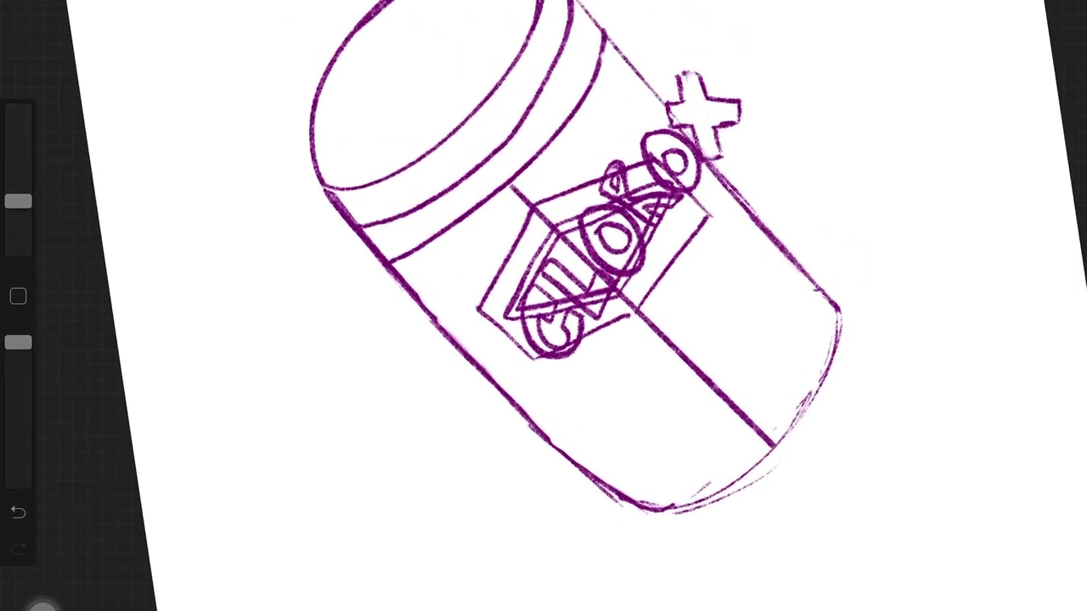
scroll(544, 306, down, 2)
scroll(543, 305, down, 1)
scroll(561, 306, down, 1)
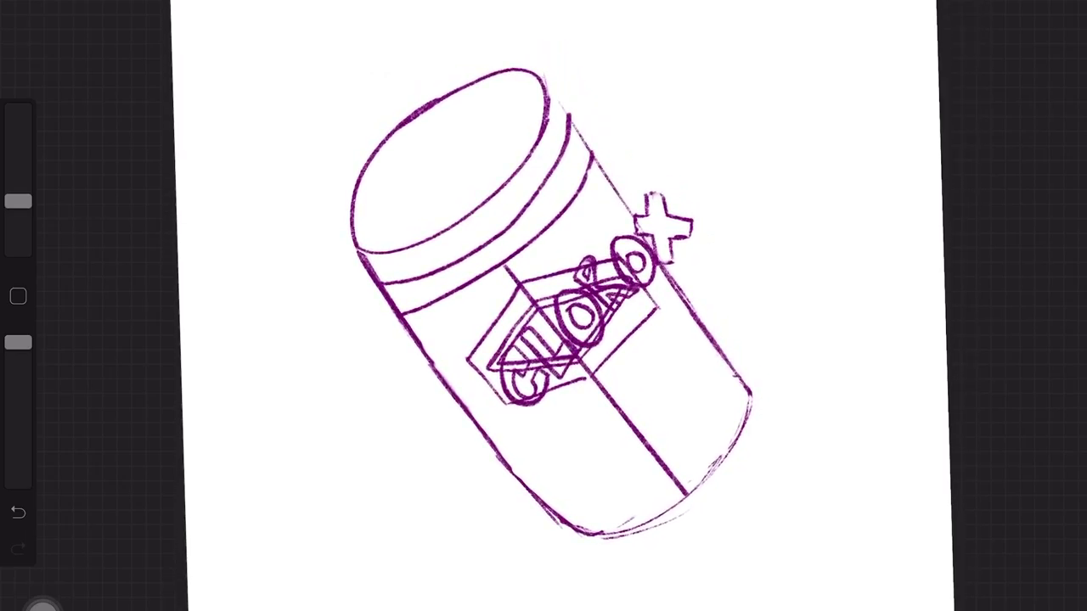
scroll(560, 306, down, 1)
Move the logo down-left and warp its corners and upper-left area
key(v)
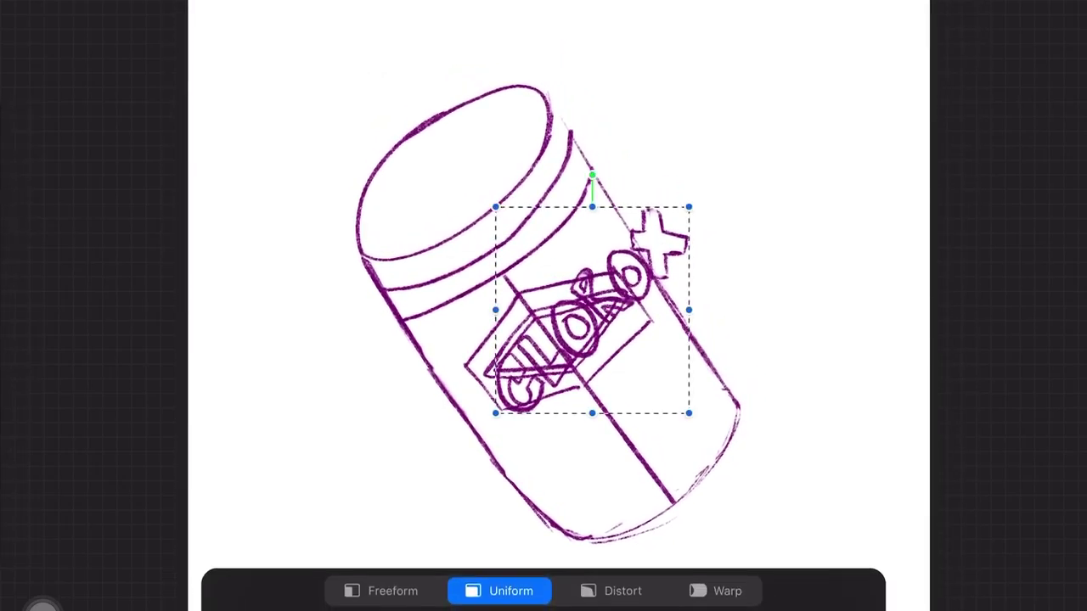
drag(592, 310, 558, 335)
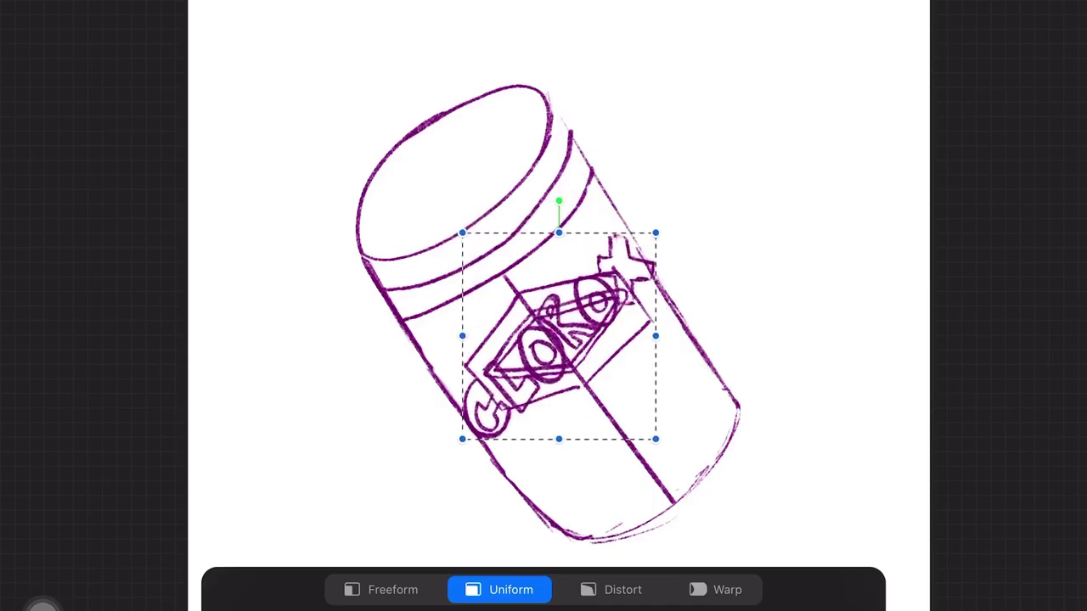
click(717, 589)
mouse_move(655, 232)
mouse_down()
mouse_move(630, 270)
mouse_move(613, 235)
mouse_move(615, 222)
mouse_move(629, 229)
mouse_up()
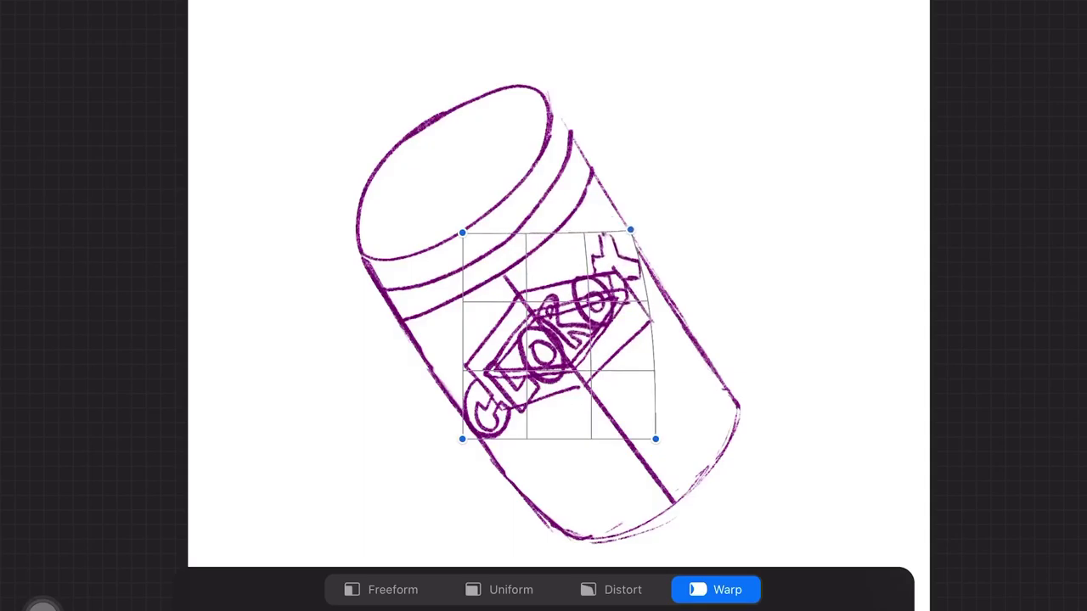
drag(462, 439, 430, 386)
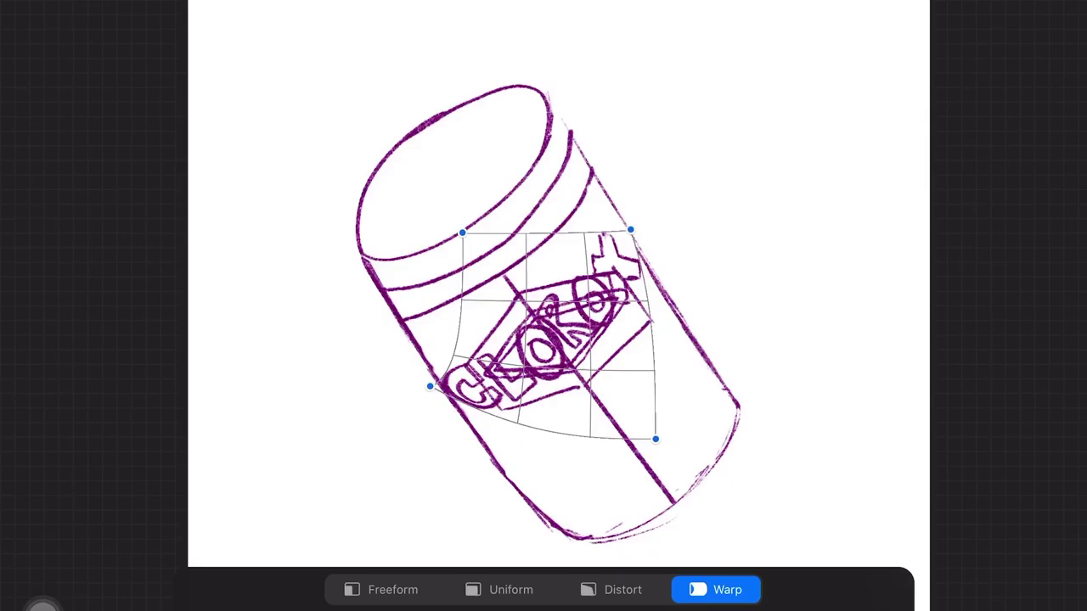
mouse_move(462, 232)
mouse_down()
mouse_move(535, 323)
mouse_move(582, 288)
mouse_move(570, 340)
mouse_move(447, 218)
mouse_move(503, 270)
mouse_up()
drag(654, 439, 609, 384)
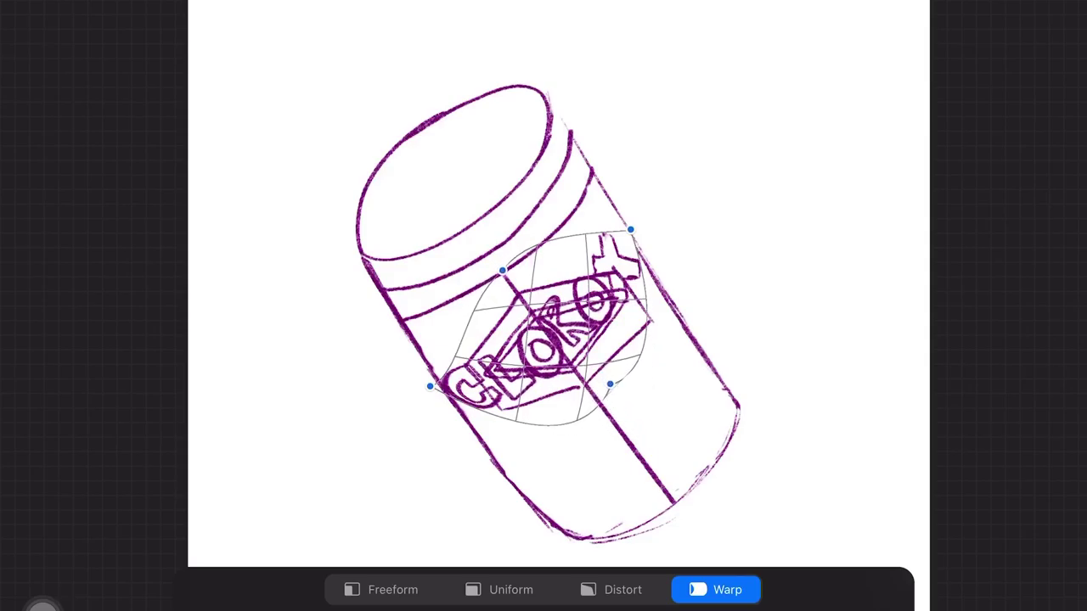
Distort the logo's top-right and bottom-left corners and commit the transform
click(622, 590)
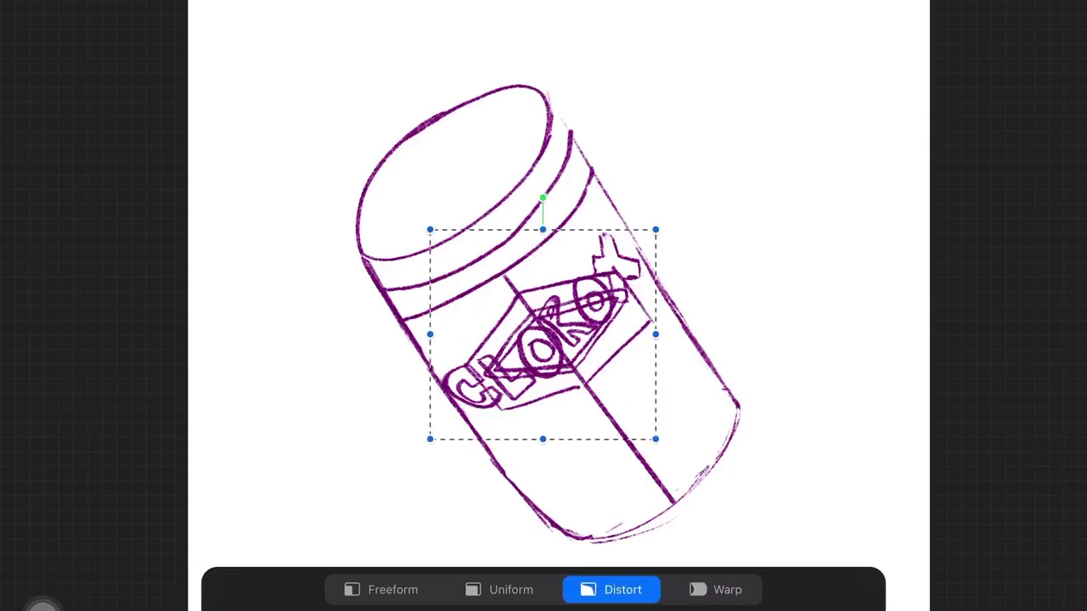
drag(655, 229, 647, 284)
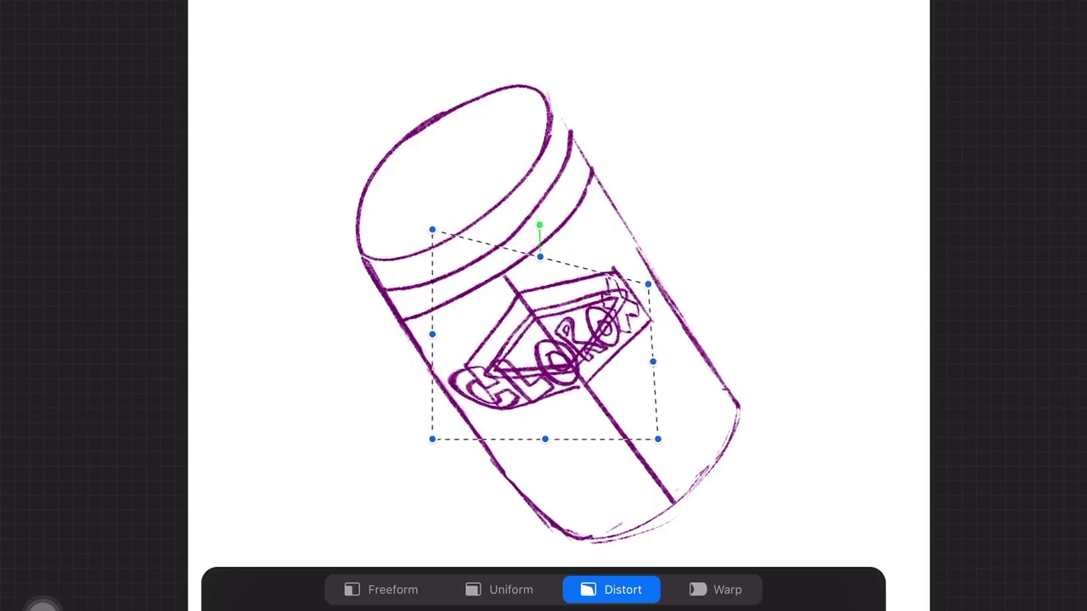
drag(432, 439, 468, 417)
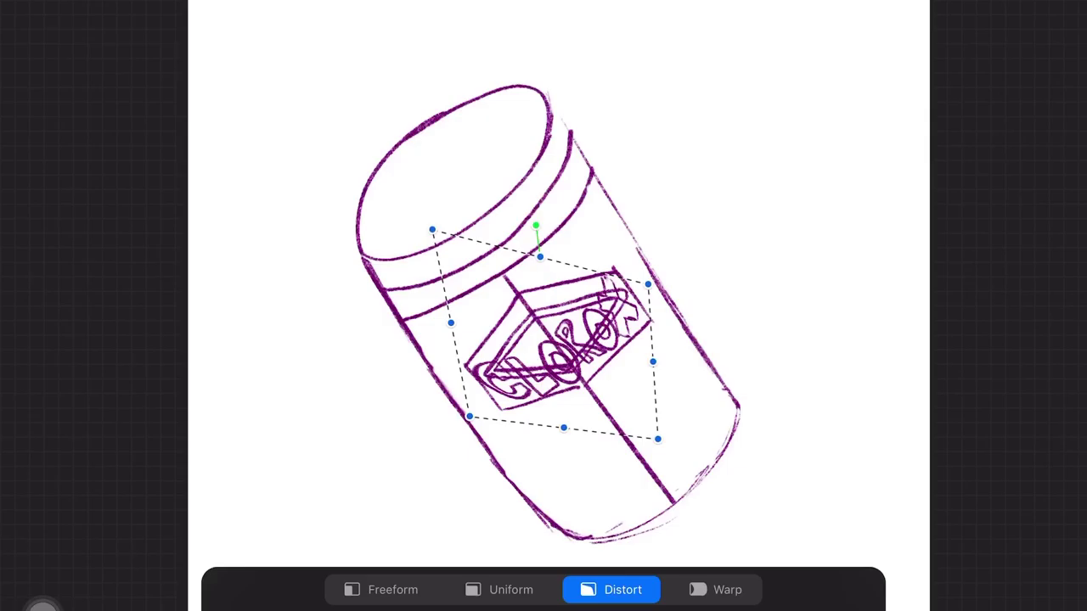
key(v)
Open the layer list and brush collection to prepare for inking the CLOROX letters
key(l)
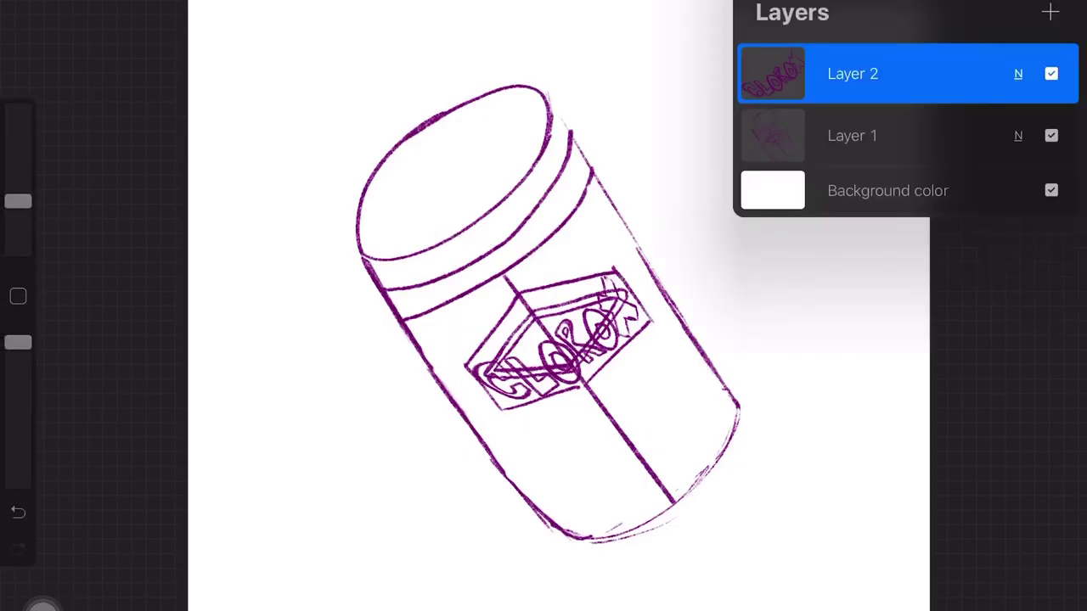
click(852, 136)
key(b)
key(Escape)
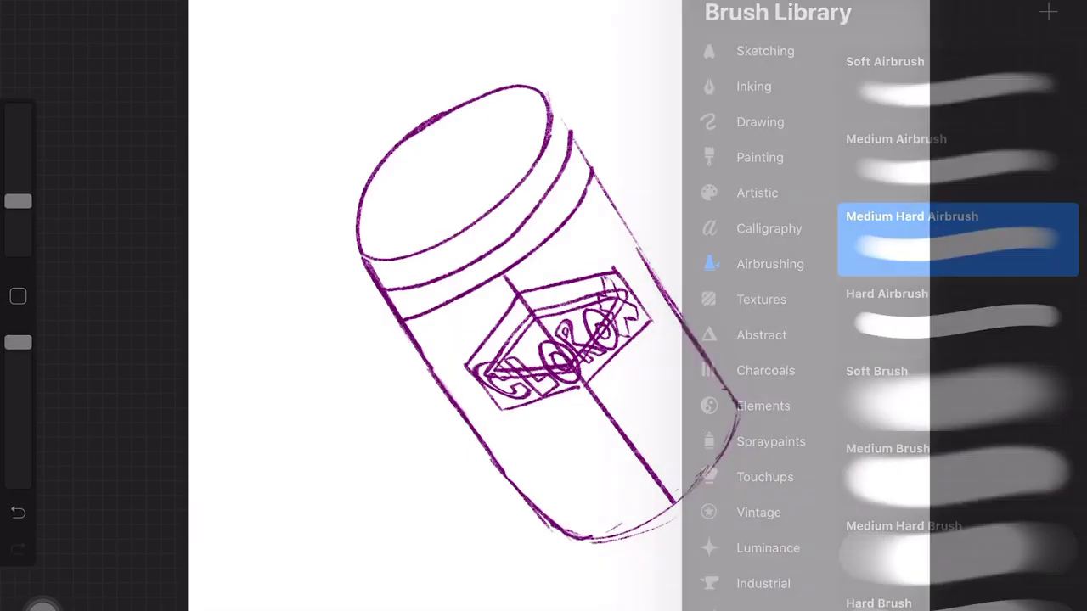
scroll(509, 399, up, 5)
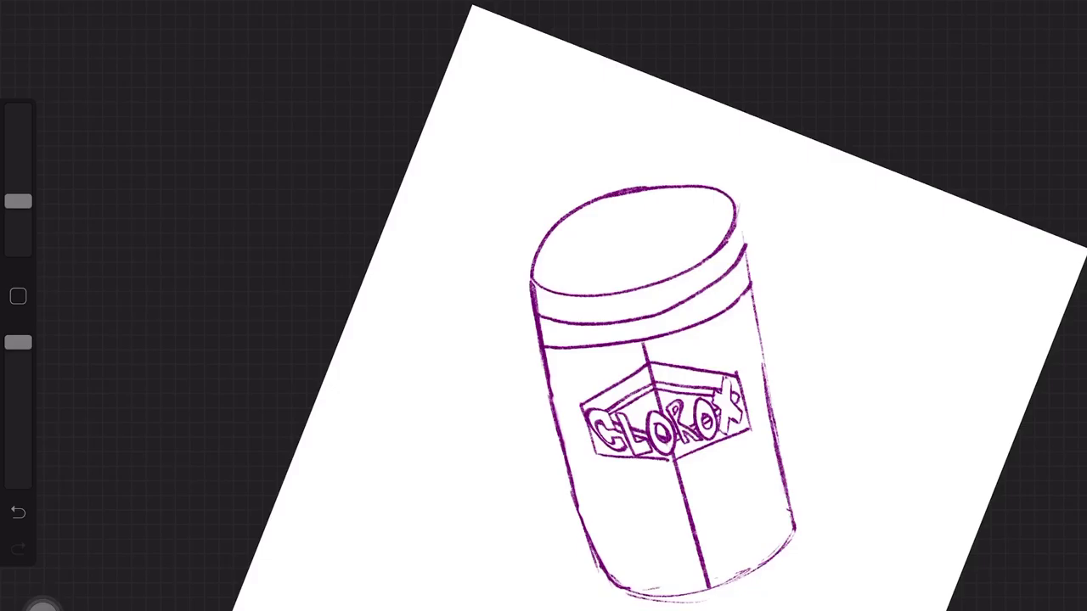
scroll(594, 424, up, 5)
scroll(595, 424, up, 3)
scroll(594, 425, up, 2)
scroll(594, 424, up, 2)
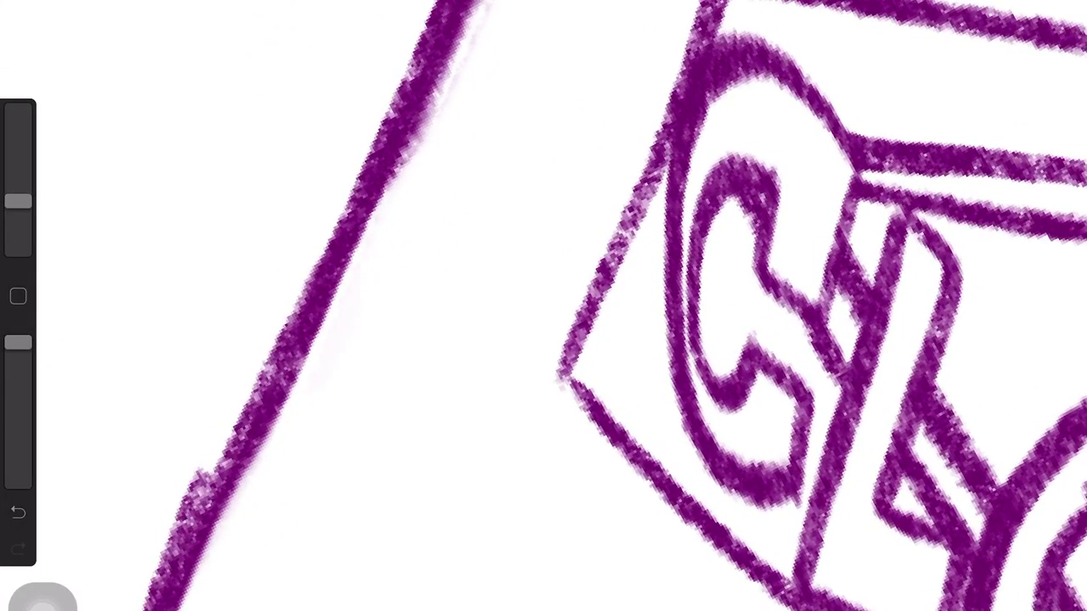
Open the layer list to check the layers holding the CLOROX lettering
key(l)
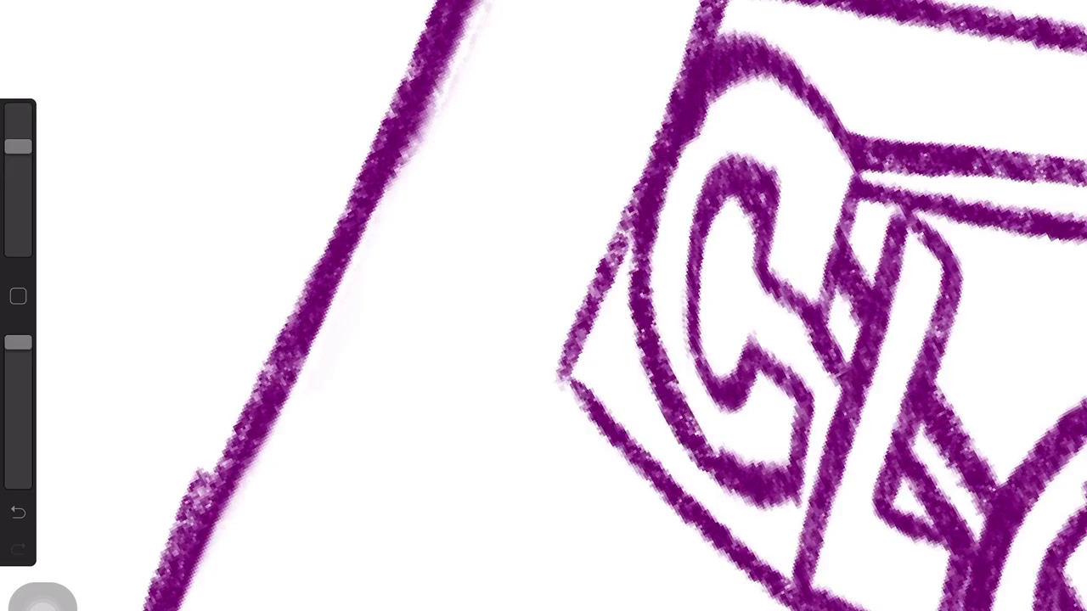
scroll(764, 305, down, 5)
scroll(764, 306, down, 5)
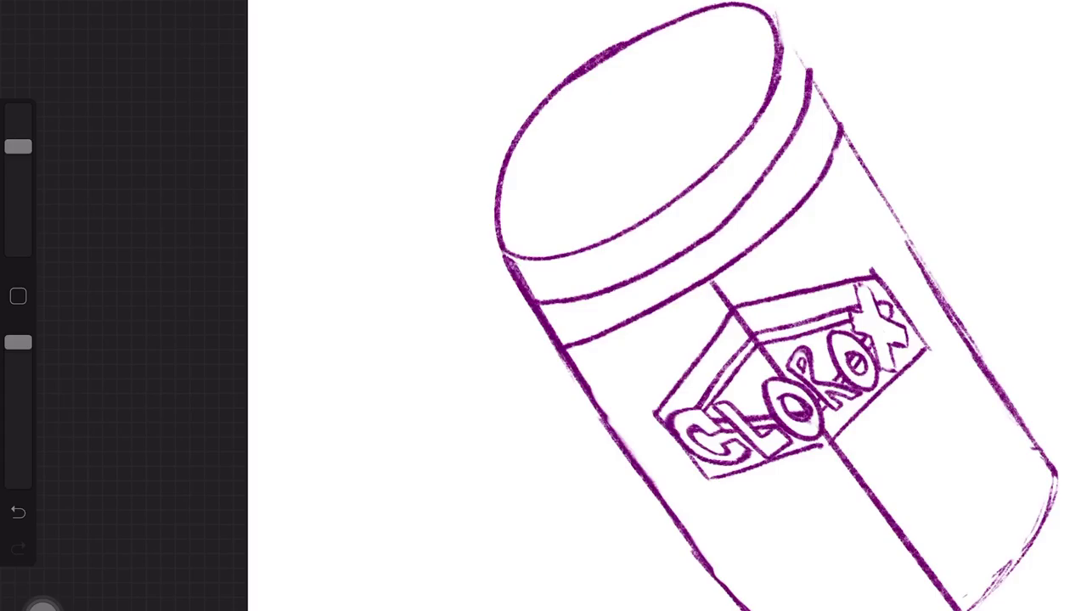
Shrink the brush and make Layer 1 the active layer
drag(18, 146, 18, 226)
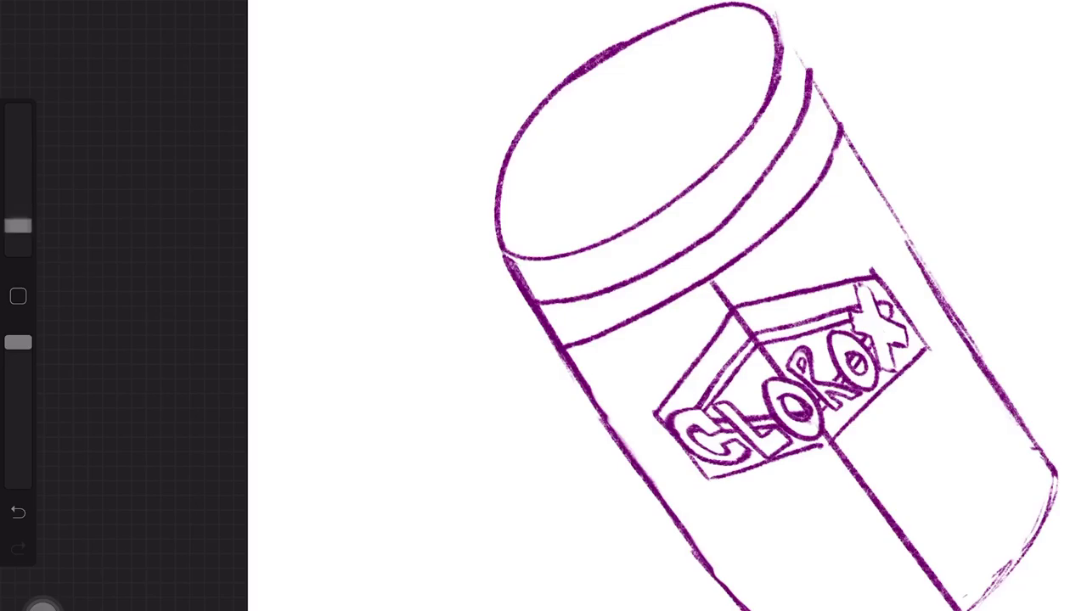
click(1053, 3)
click(852, 136)
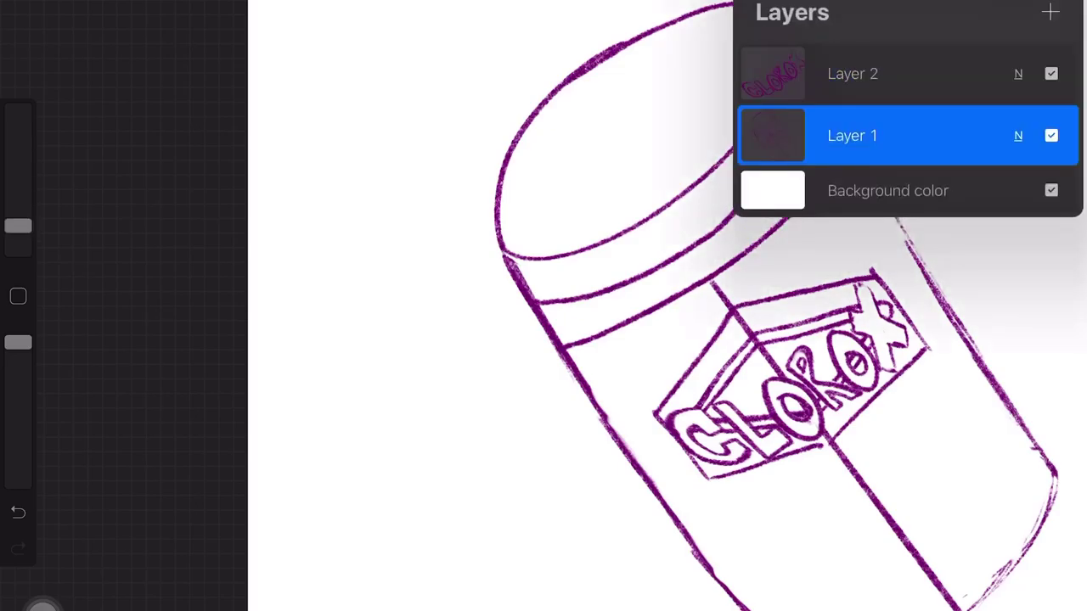
click(1052, 3)
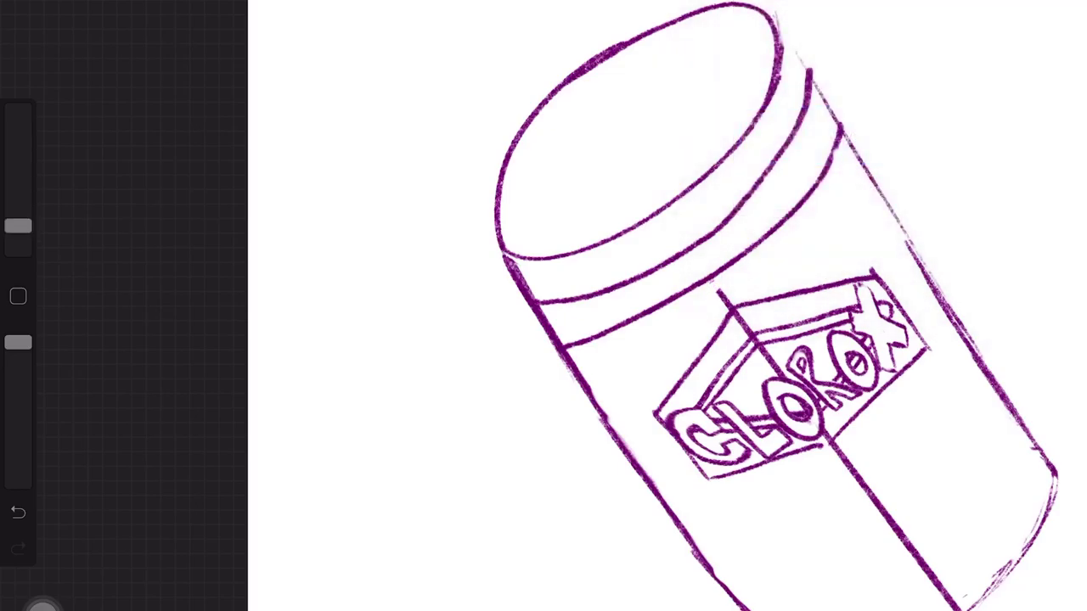
Rub out the stray line above the logo box, undoing a first misplaced erasure
drag(18, 226, 18, 188)
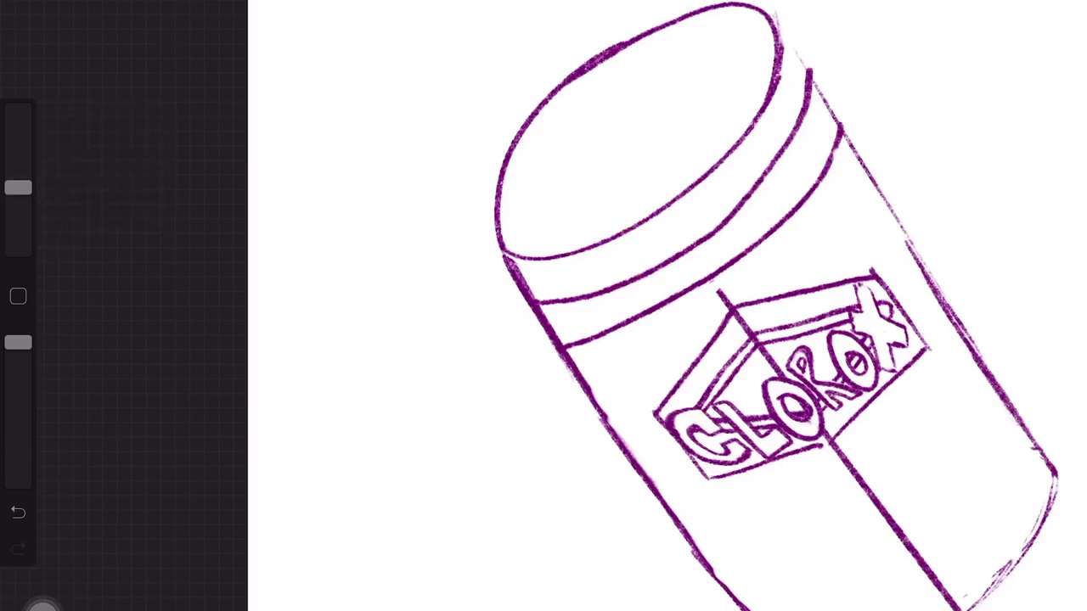
mouse_move(719, 294)
mouse_down()
mouse_move(716, 304)
mouse_move(710, 277)
mouse_up()
key(ctrl+z)
mouse_move(723, 299)
mouse_down()
mouse_move(790, 383)
mouse_move(790, 409)
mouse_move(953, 600)
mouse_up()
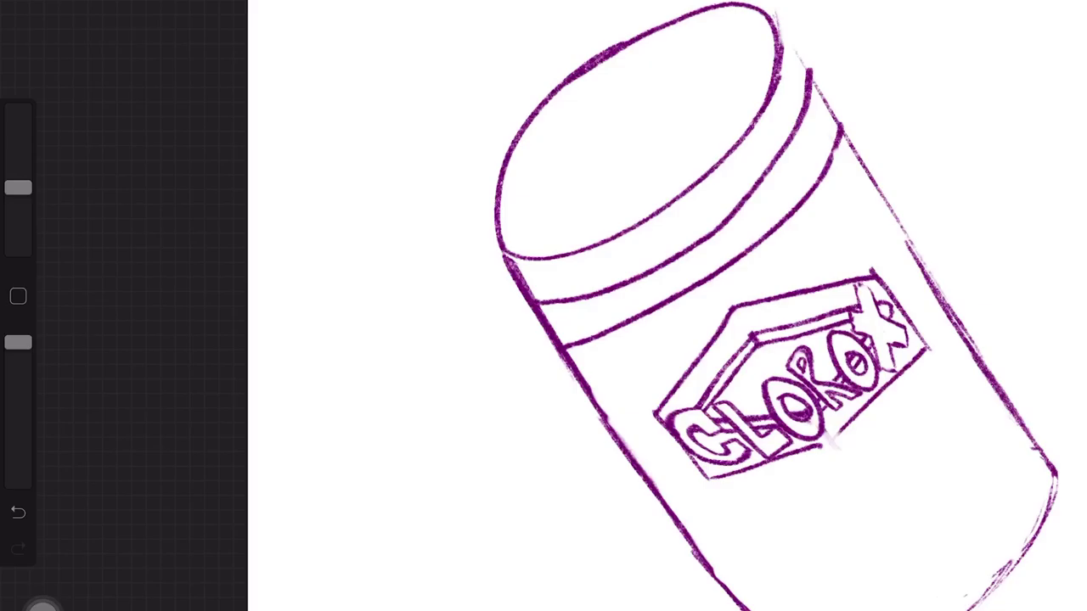
Touch up the mark near the logo's X and adjust brush size, trying 2%
drag(18, 187, 18, 146)
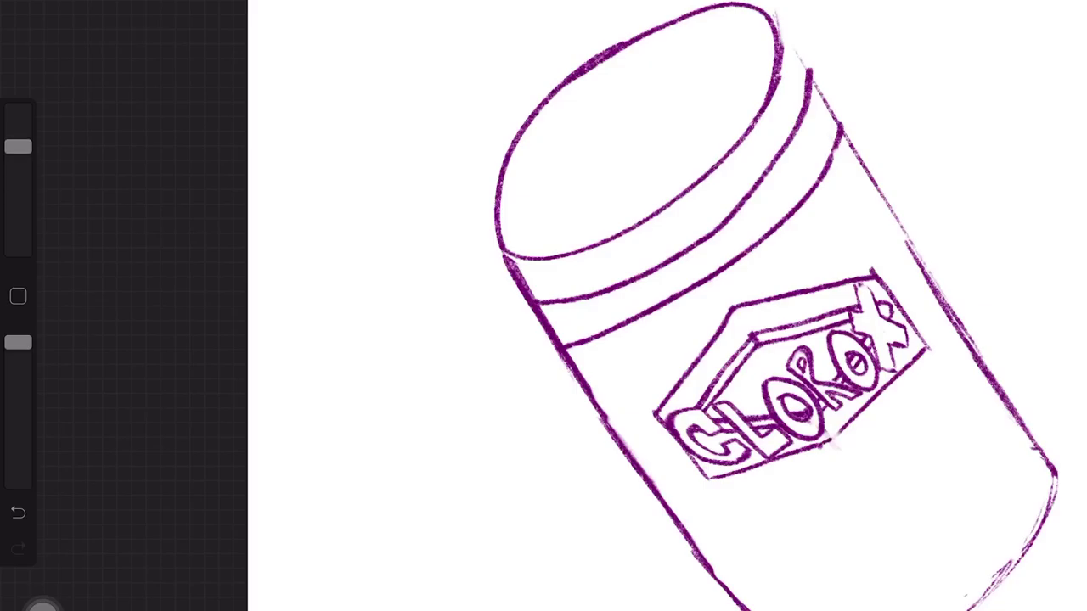
drag(832, 438, 841, 428)
drag(17, 146, 18, 233)
drag(18, 146, 18, 232)
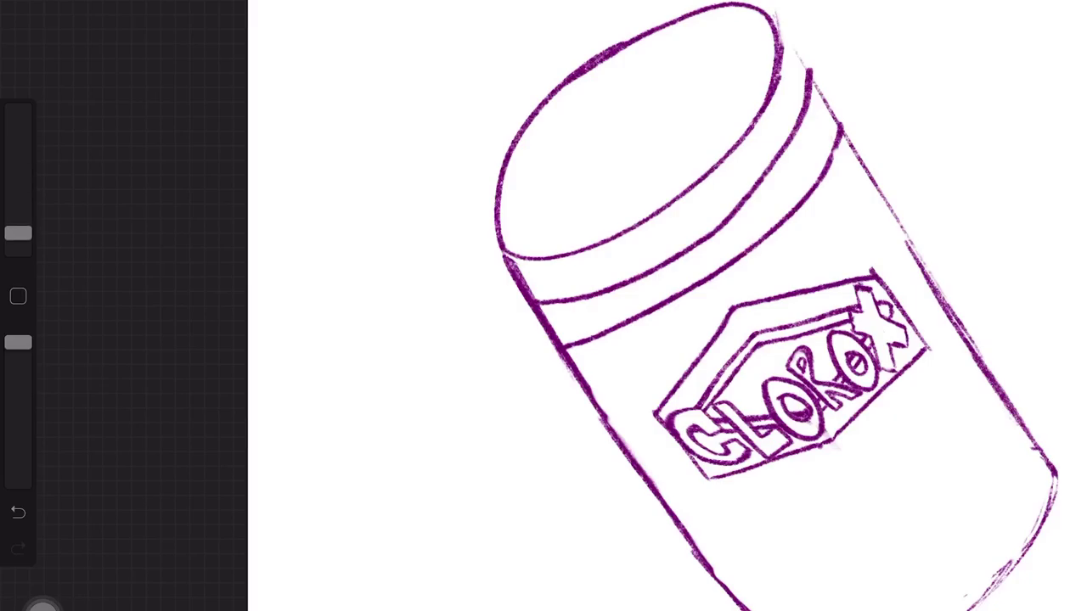
drag(18, 234, 18, 147)
Draw and undo an extra band line, then leave a trial selection unchanged
mouse_move(579, 374)
mouse_down()
mouse_move(852, 182)
mouse_move(862, 163)
mouse_up()
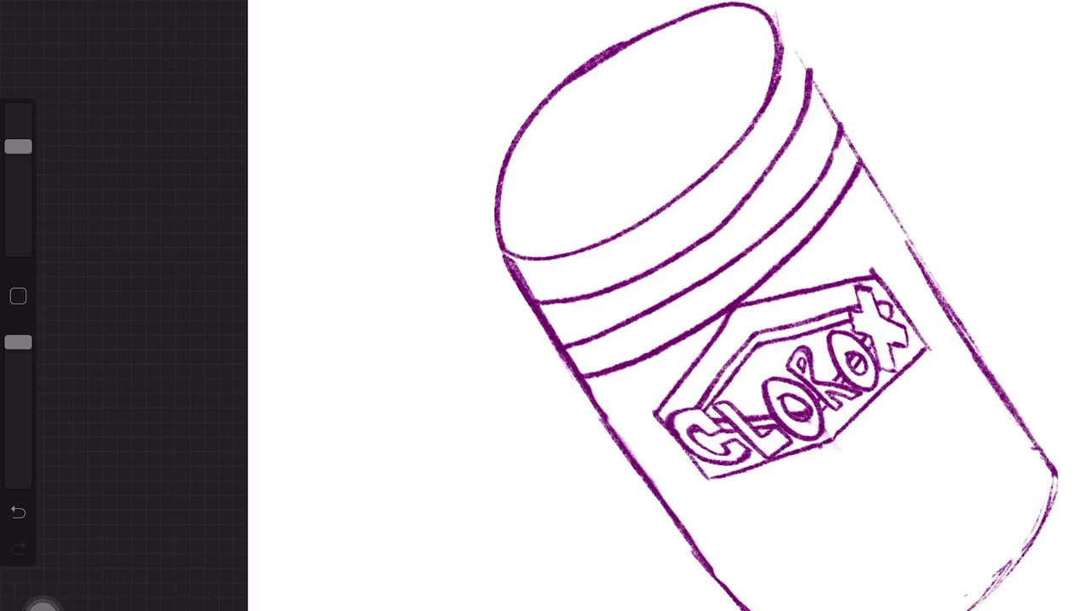
key(ctrl+z)
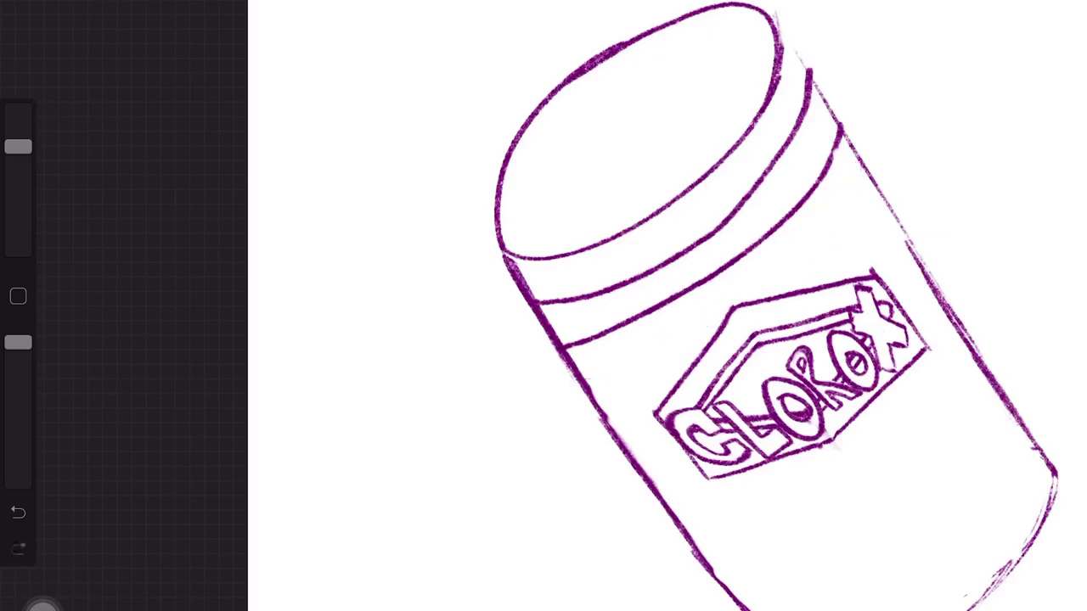
key(s)
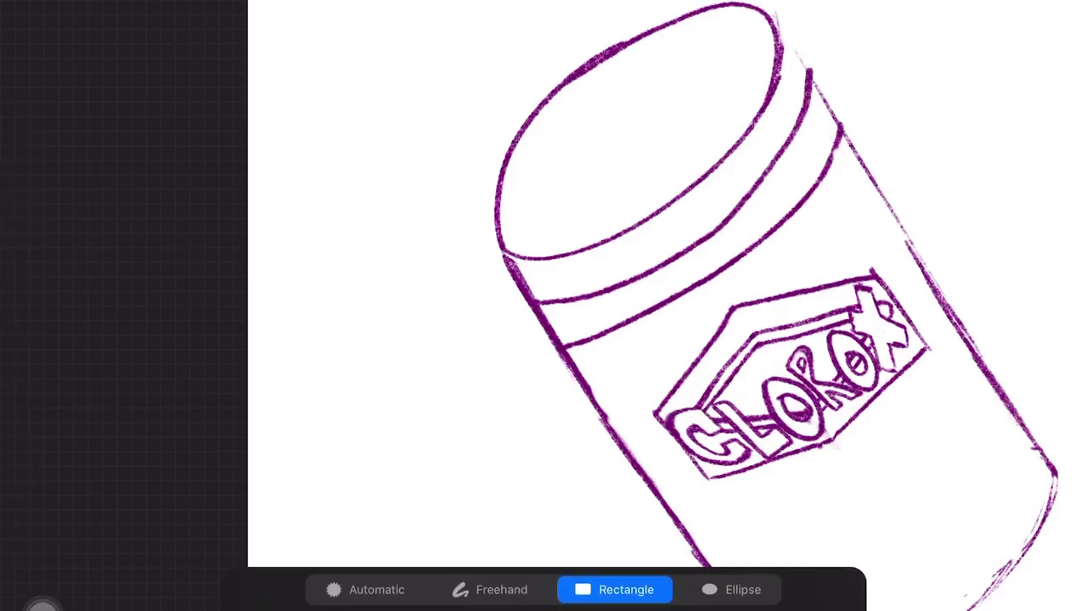
mouse_move(650, 306)
mouse_down()
mouse_move(713, 389)
mouse_move(710, 301)
mouse_up()
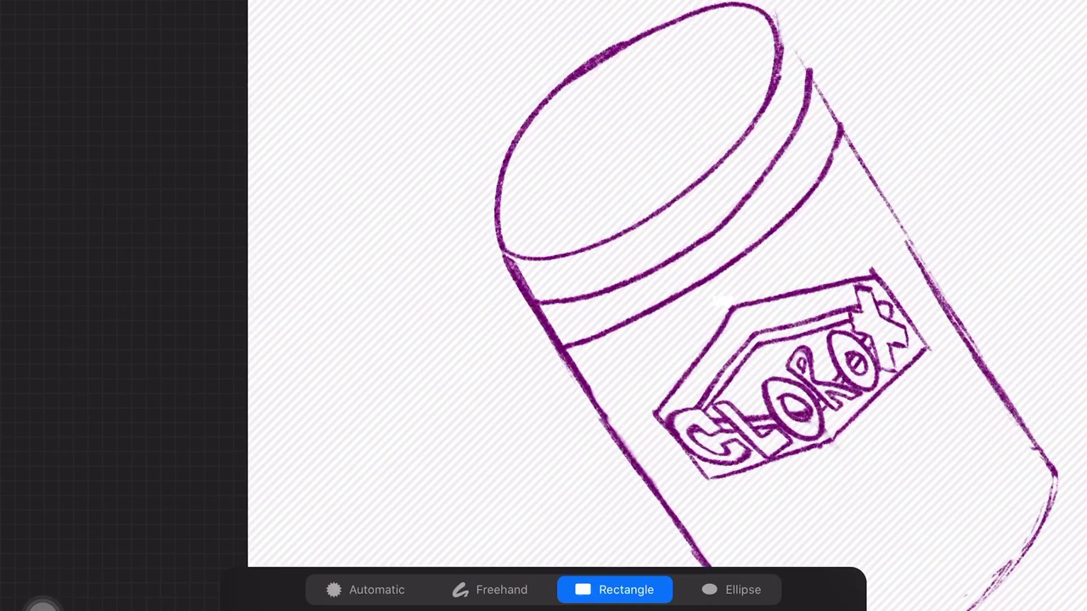
key(s)
Select Layer 1 and merge the CLOROX logo layer down into it
key(l)
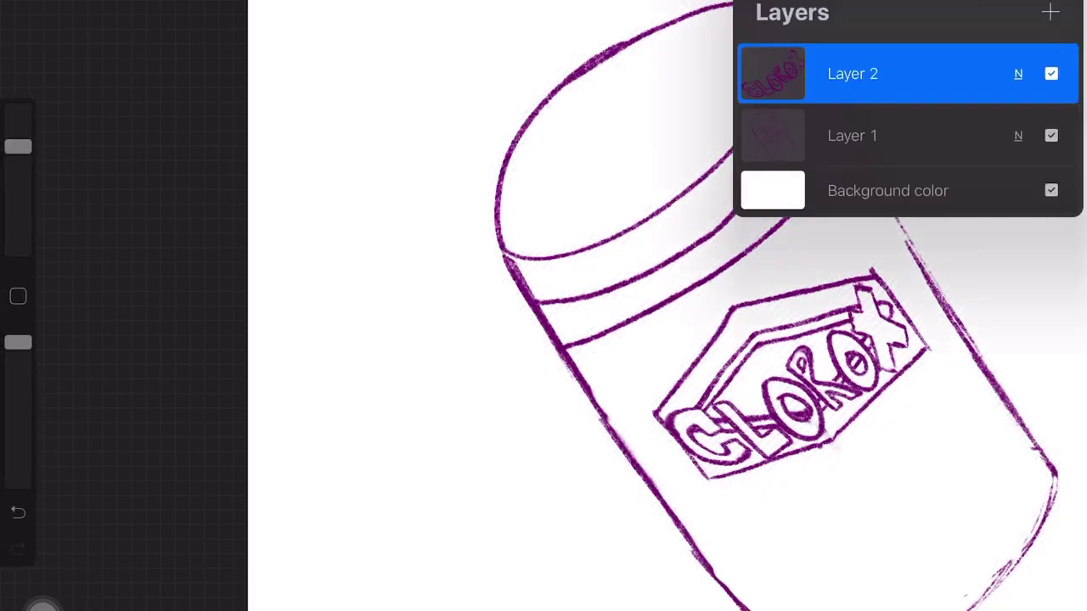
click(852, 136)
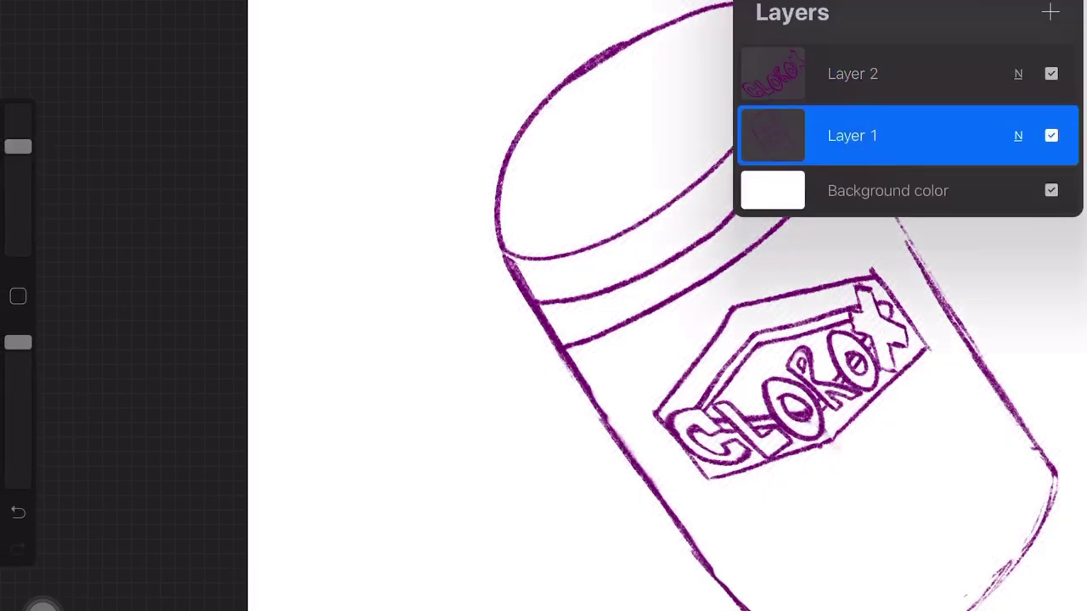
key(ctrl+e)
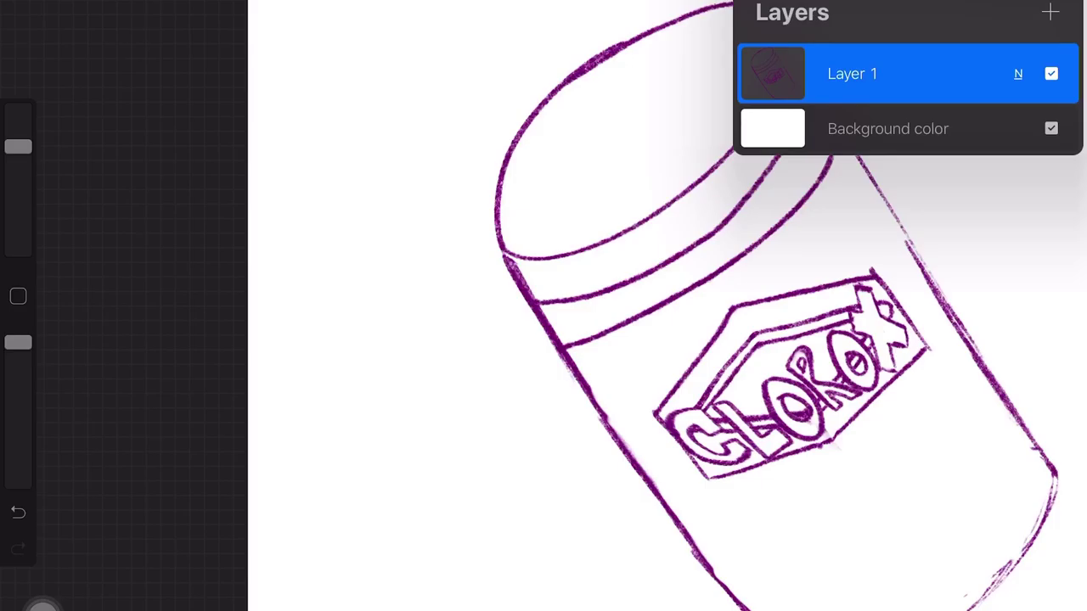
key(s)
Lasso around the CLOROX logo with a freehand selection
click(365, 589)
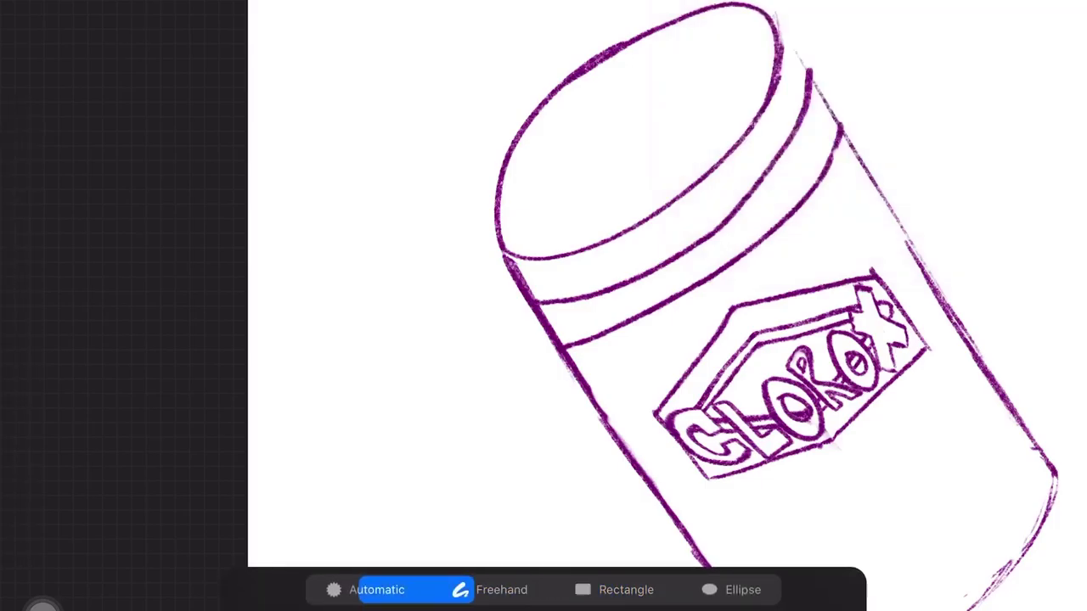
click(489, 589)
drag(736, 294, 929, 414)
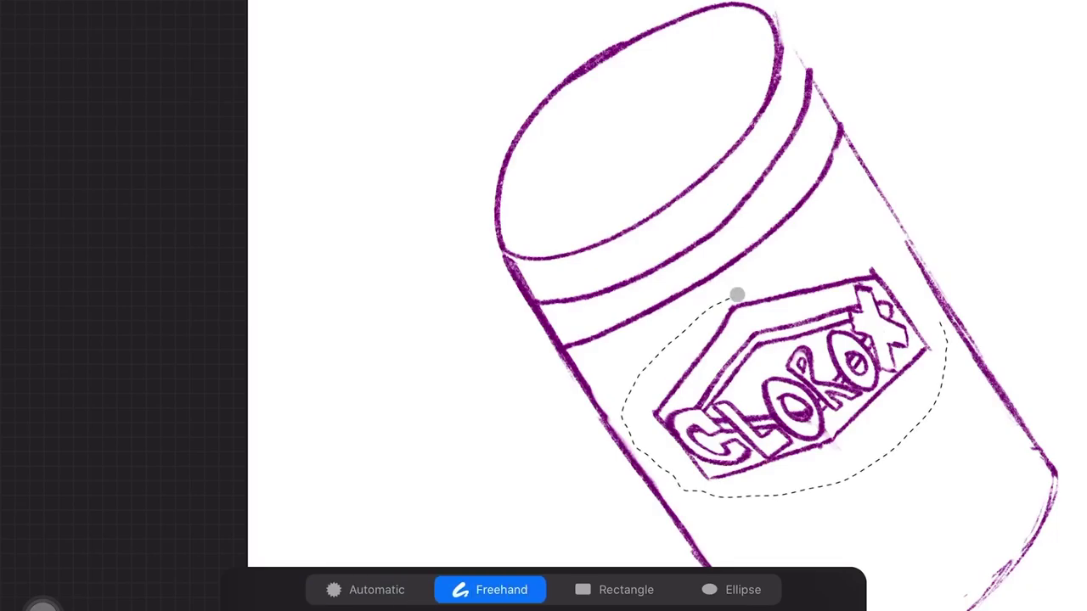
drag(929, 413, 738, 293)
Tilt the logo slightly counter-clockwise and nudge it down and right
key(v)
drag(783, 377, 817, 434)
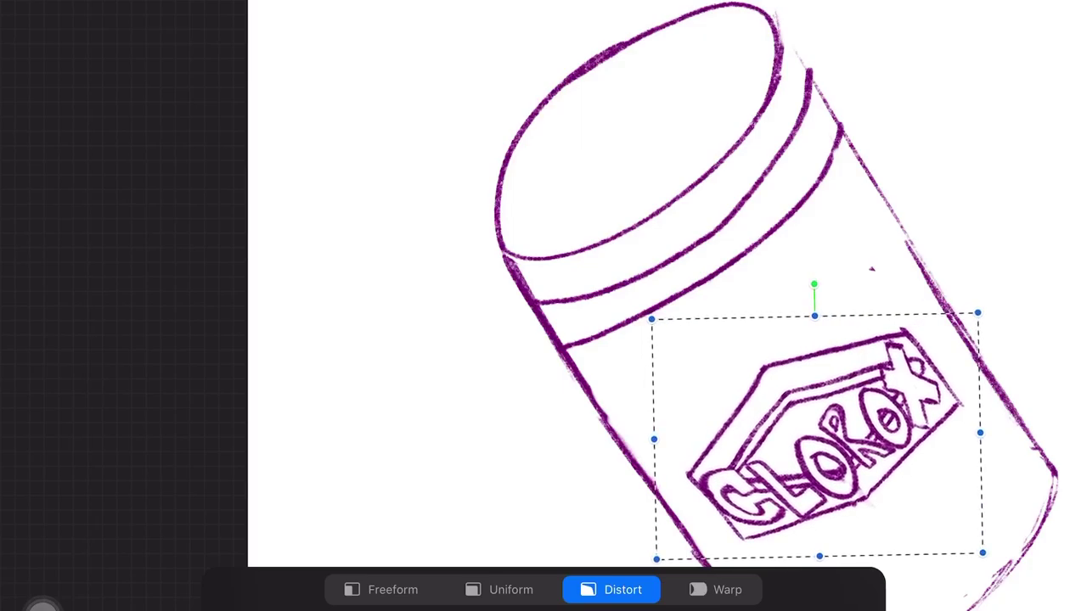
drag(817, 435, 820, 438)
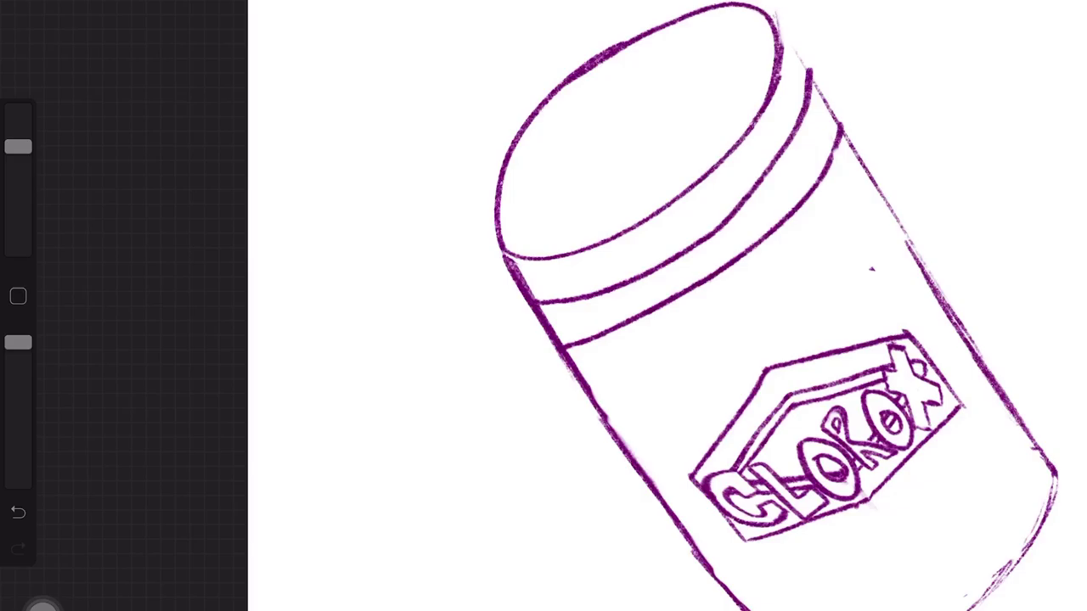
Draw a third band line across the can on Layer 1
mouse_move(586, 397)
mouse_down()
mouse_move(640, 389)
mouse_move(767, 314)
mouse_move(859, 221)
mouse_move(871, 187)
mouse_up()
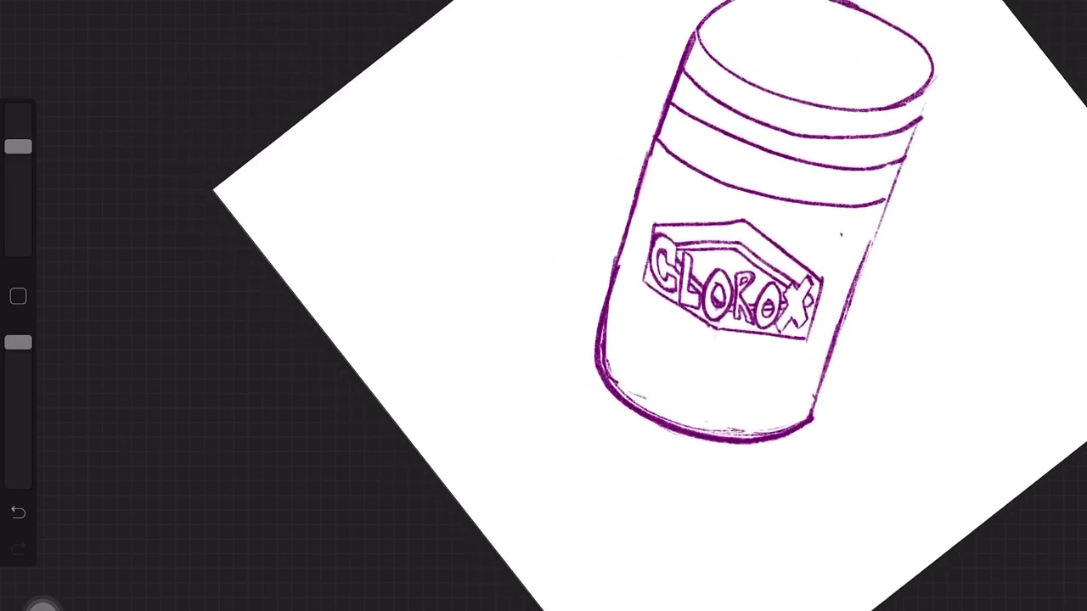
click(1050, 10)
click(848, 136)
click(1050, 11)
Redraw the stroke on the can's left edge and erase stray marks along the bottom curve
drag(627, 261, 617, 288)
drag(17, 147, 18, 234)
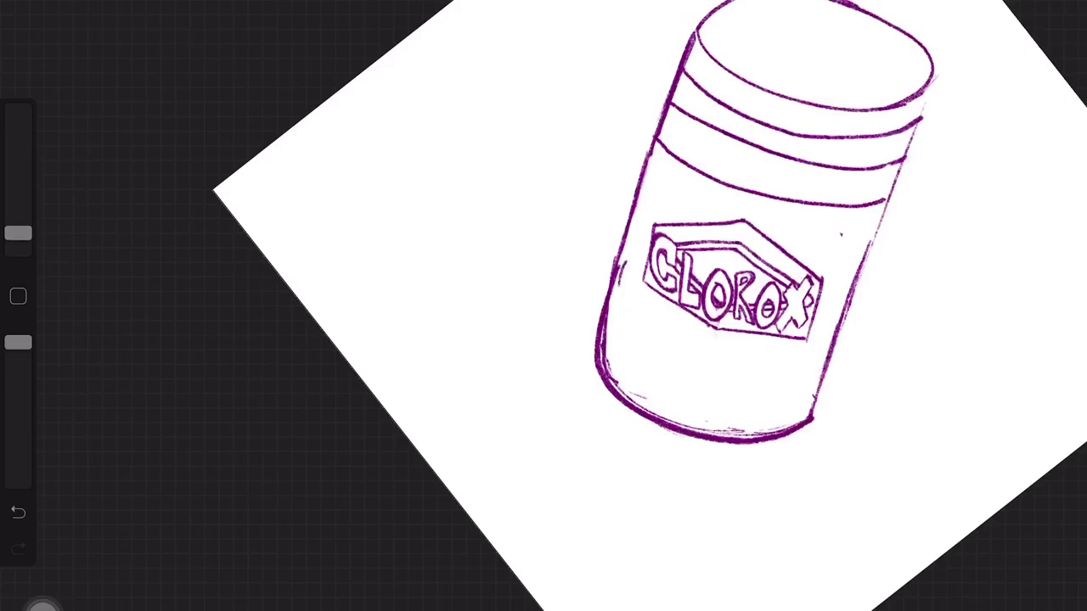
key(ctrl+z)
drag(18, 234, 18, 194)
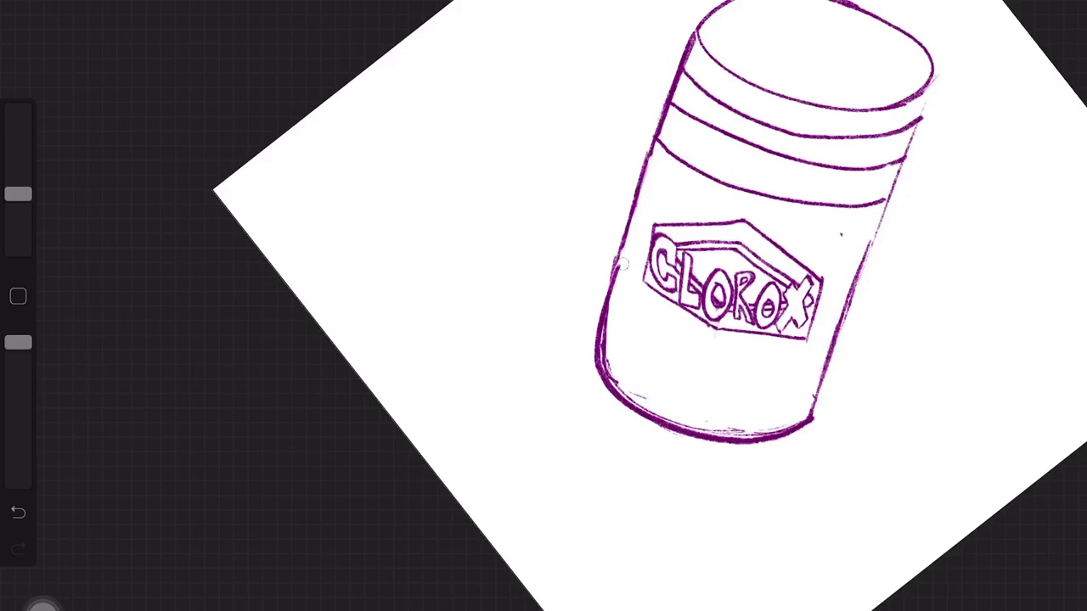
mouse_move(620, 249)
mouse_down()
mouse_move(605, 283)
mouse_move(603, 352)
mouse_move(621, 390)
mouse_move(691, 428)
mouse_move(795, 428)
mouse_up()
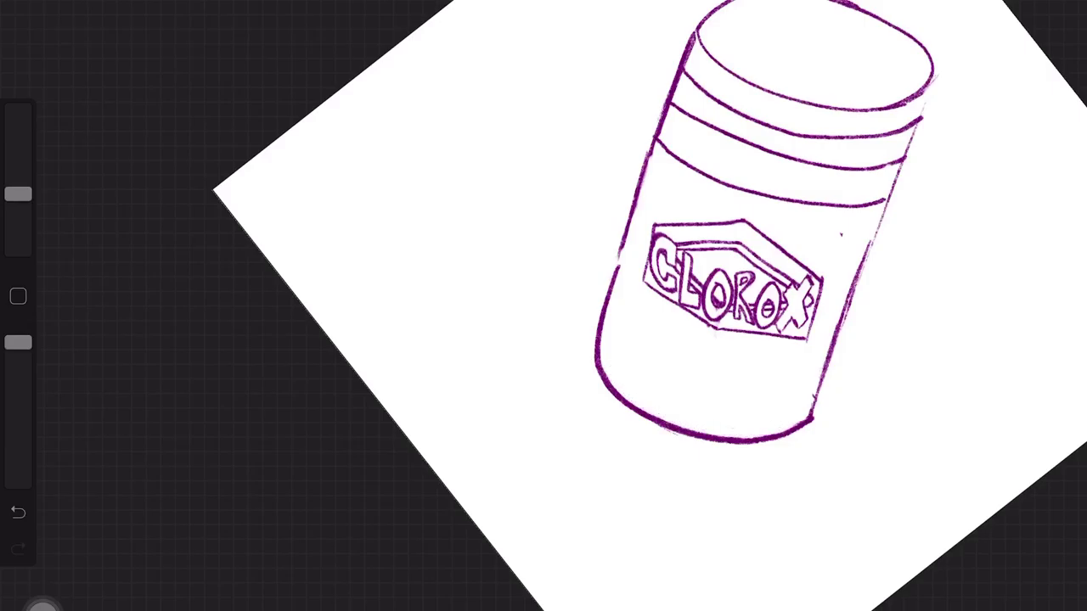
click(838, 238)
Trace the can's right outline darker from top to bottom with a larger brush
drag(18, 194, 18, 146)
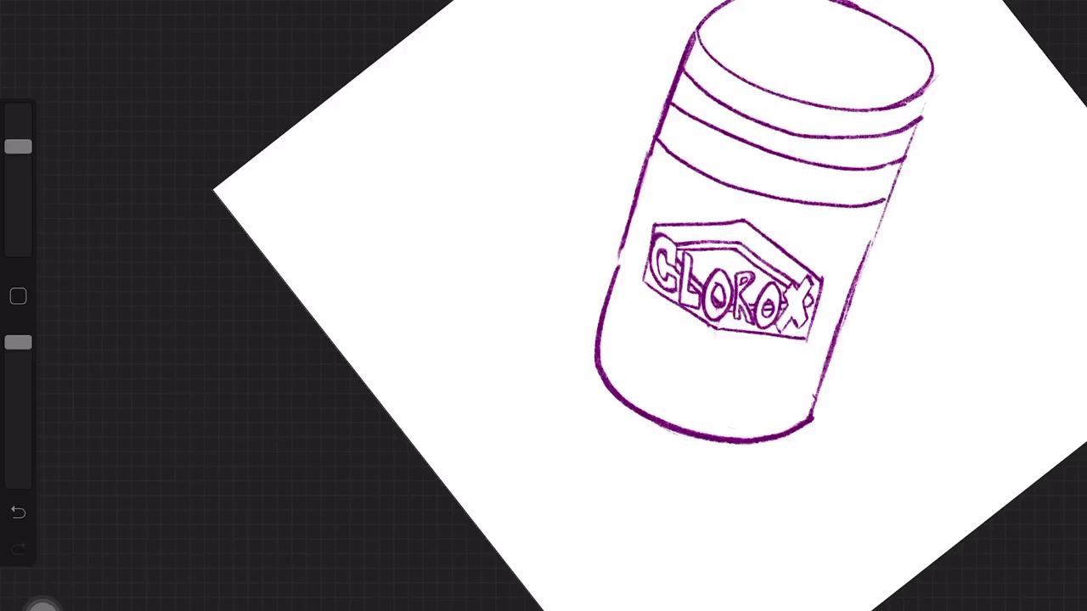
drag(927, 83, 899, 182)
drag(917, 116, 878, 230)
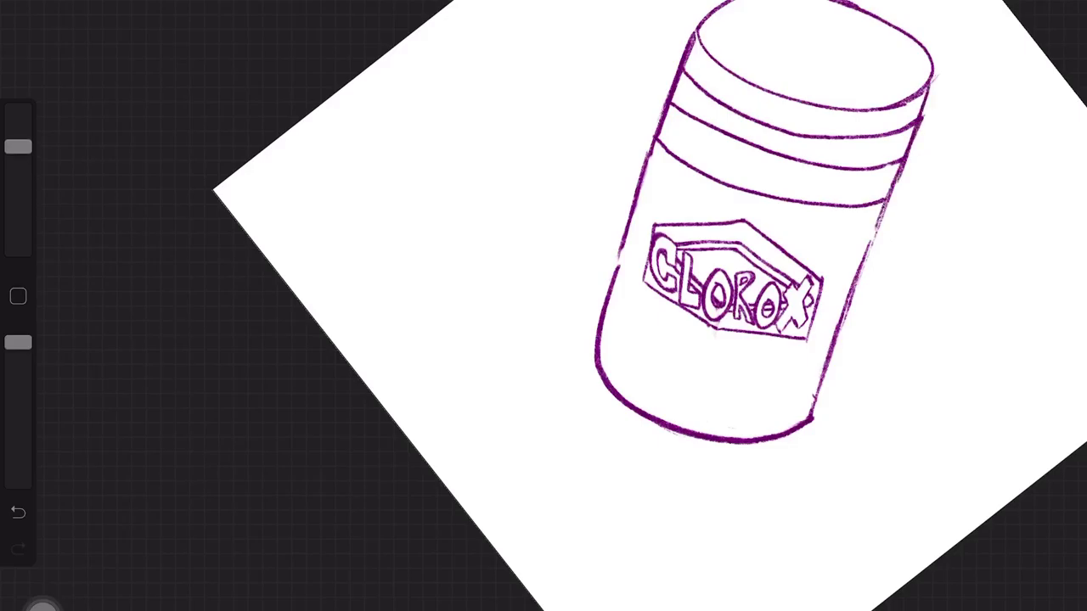
drag(897, 167, 867, 253)
drag(882, 204, 829, 363)
drag(844, 306, 813, 416)
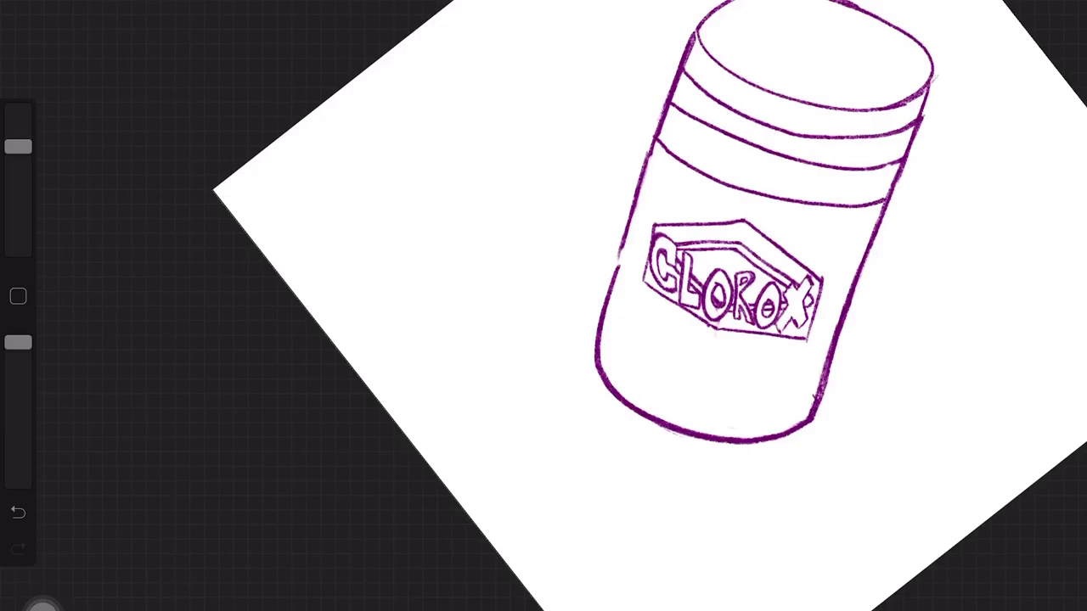
Sketch an elliptical opening on the lid, tidy its right side, and add a nub on top
mouse_move(737, 37)
mouse_down()
mouse_move(798, 89)
mouse_move(747, 60)
mouse_move(736, 36)
mouse_move(882, 51)
mouse_move(730, 42)
mouse_up()
drag(885, 51, 876, 51)
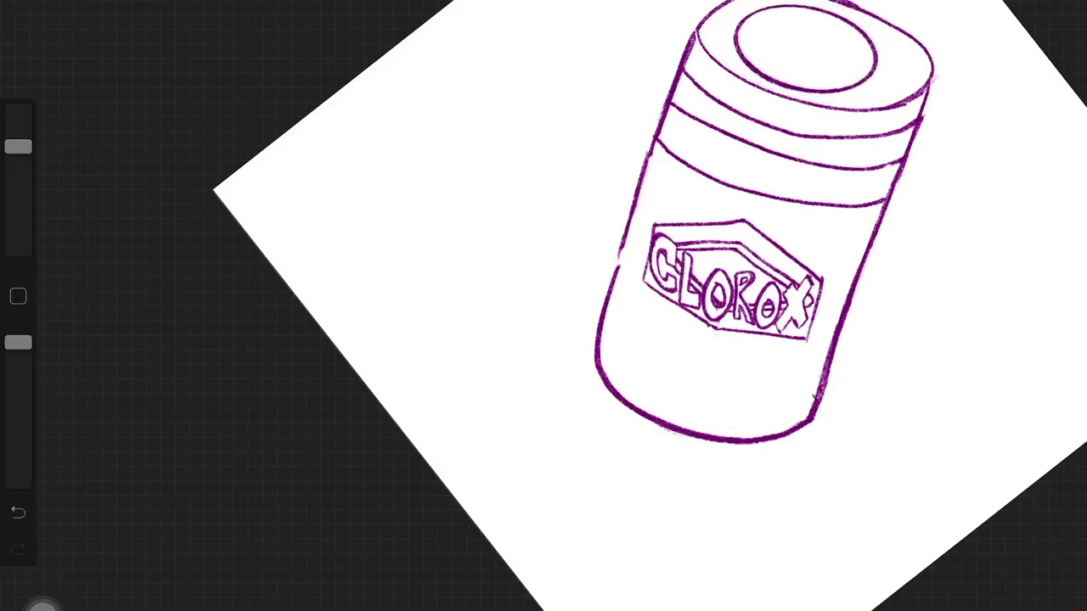
drag(874, 58, 874, 71)
drag(820, 8, 857, 24)
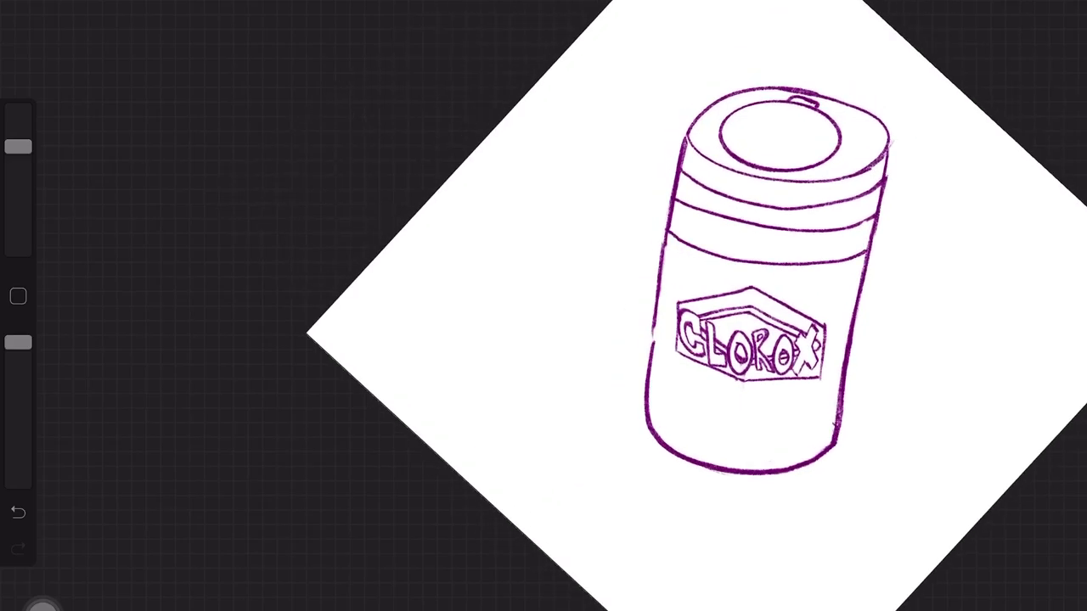
Add a new layer and outline wipes spreading left and right of the can
click(1050, 12)
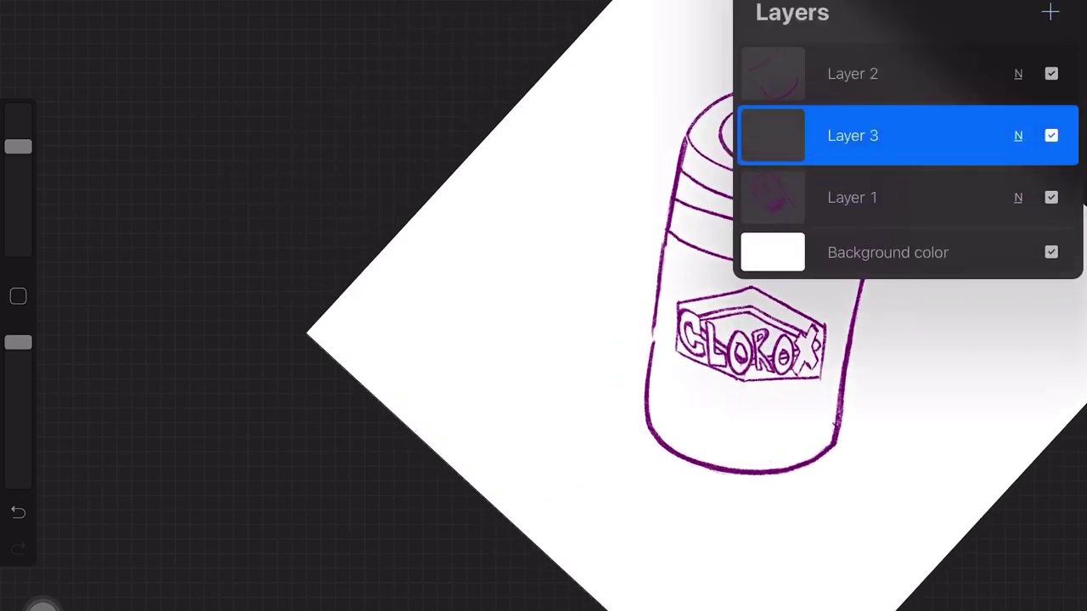
mouse_move(658, 278)
mouse_down()
mouse_move(646, 481)
mouse_move(674, 454)
mouse_up()
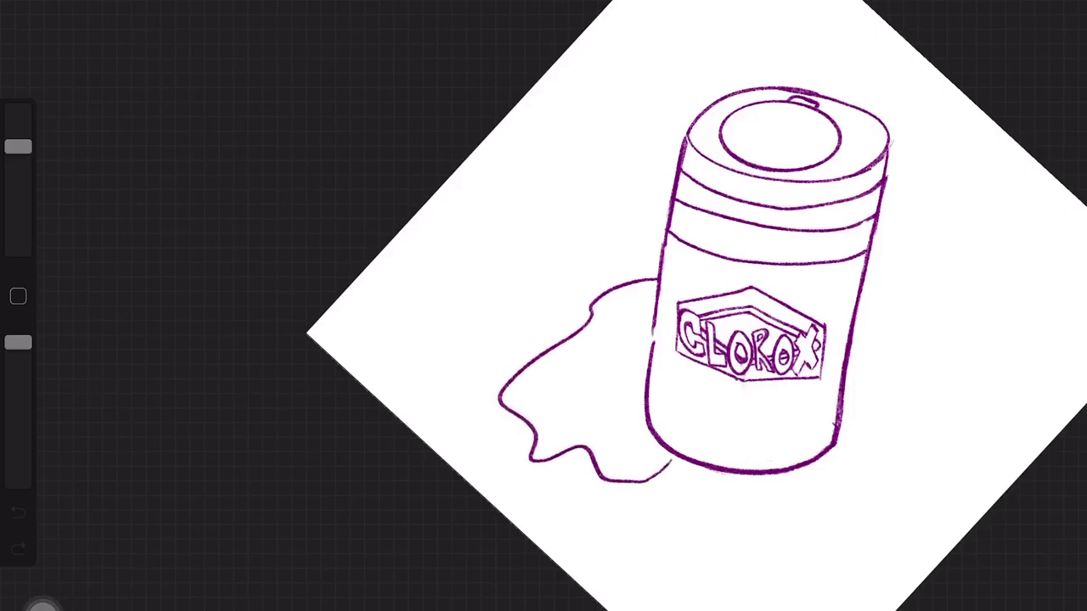
mouse_move(813, 463)
mouse_down()
mouse_move(921, 438)
mouse_move(960, 326)
mouse_move(896, 251)
mouse_move(865, 281)
mouse_up()
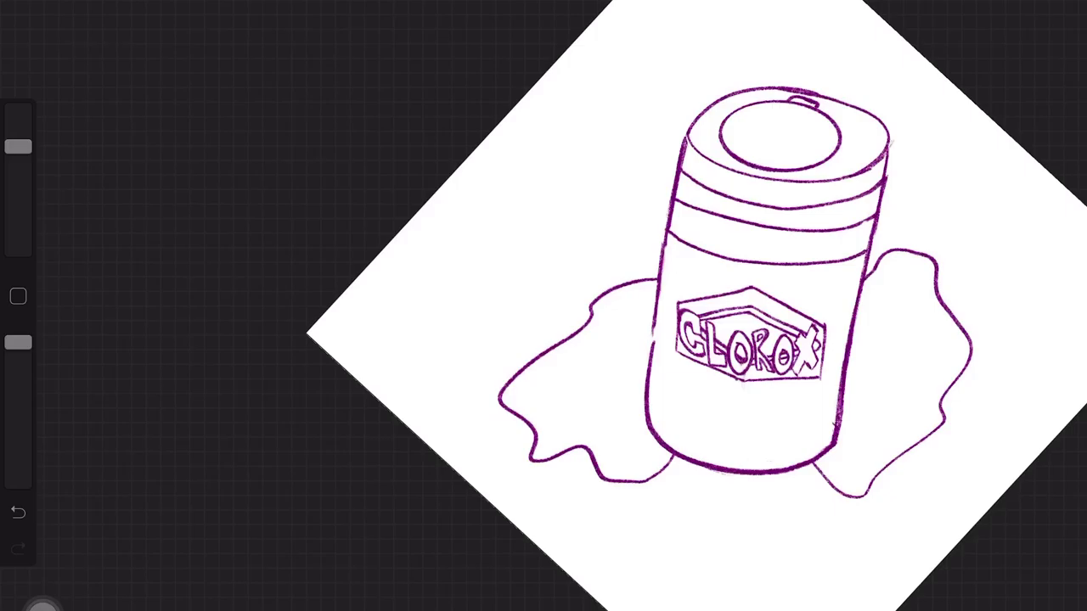
mouse_move(570, 333)
mouse_down()
mouse_move(594, 197)
mouse_move(659, 175)
mouse_move(673, 183)
mouse_up()
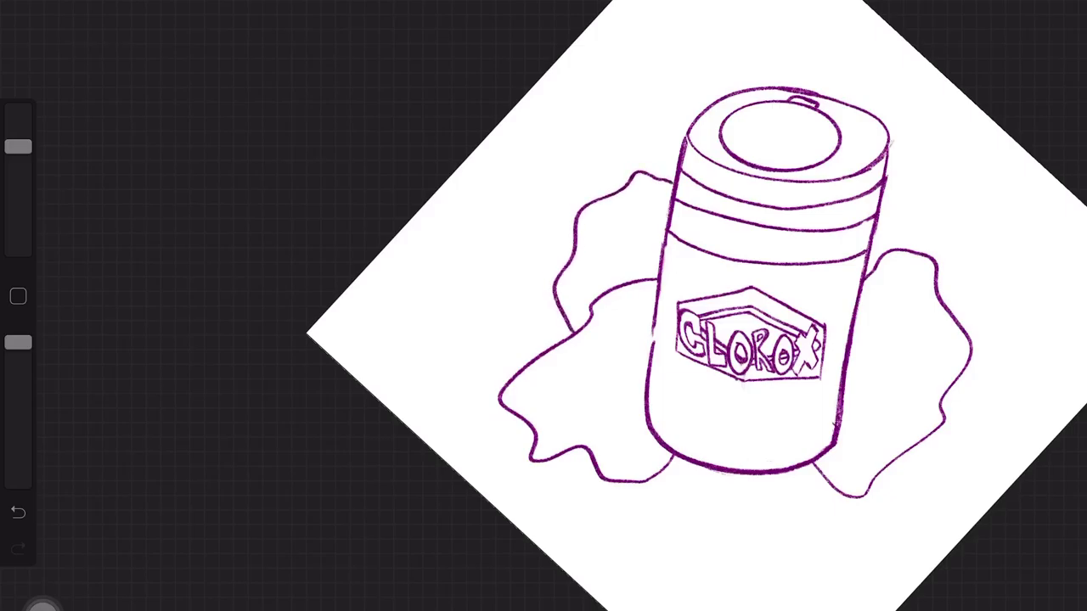
mouse_move(888, 178)
mouse_down()
mouse_move(932, 167)
mouse_move(947, 304)
mouse_up()
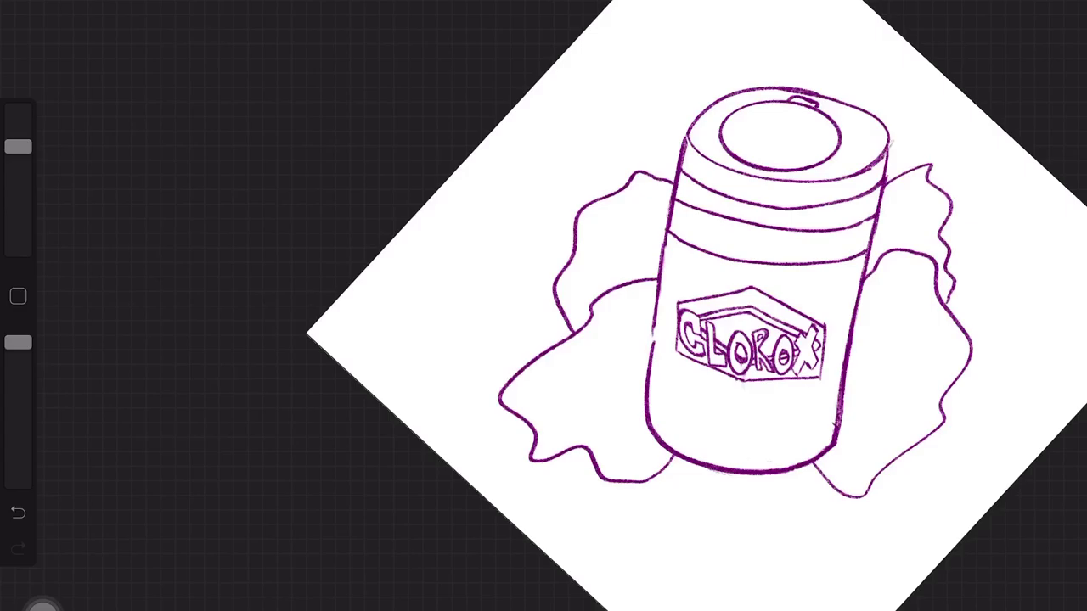
Sketch wipe shapes below the can and erase stray bits of the lower strokes
mouse_move(601, 536)
mouse_down()
mouse_move(654, 421)
mouse_move(756, 454)
mouse_move(762, 556)
mouse_move(690, 605)
mouse_move(615, 552)
mouse_move(611, 533)
mouse_up()
mouse_move(675, 496)
mouse_down()
mouse_move(610, 537)
mouse_move(599, 528)
mouse_move(618, 542)
mouse_up()
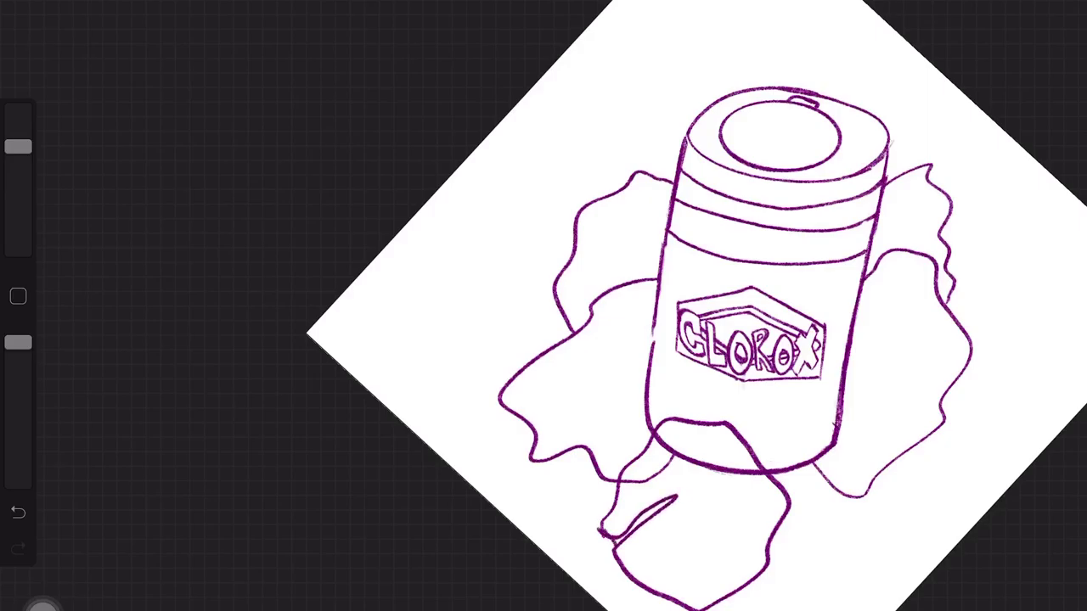
mouse_move(754, 583)
mouse_down()
mouse_move(795, 570)
mouse_move(863, 519)
mouse_move(850, 477)
mouse_move(869, 408)
mouse_move(848, 389)
mouse_move(807, 472)
mouse_move(758, 455)
mouse_up()
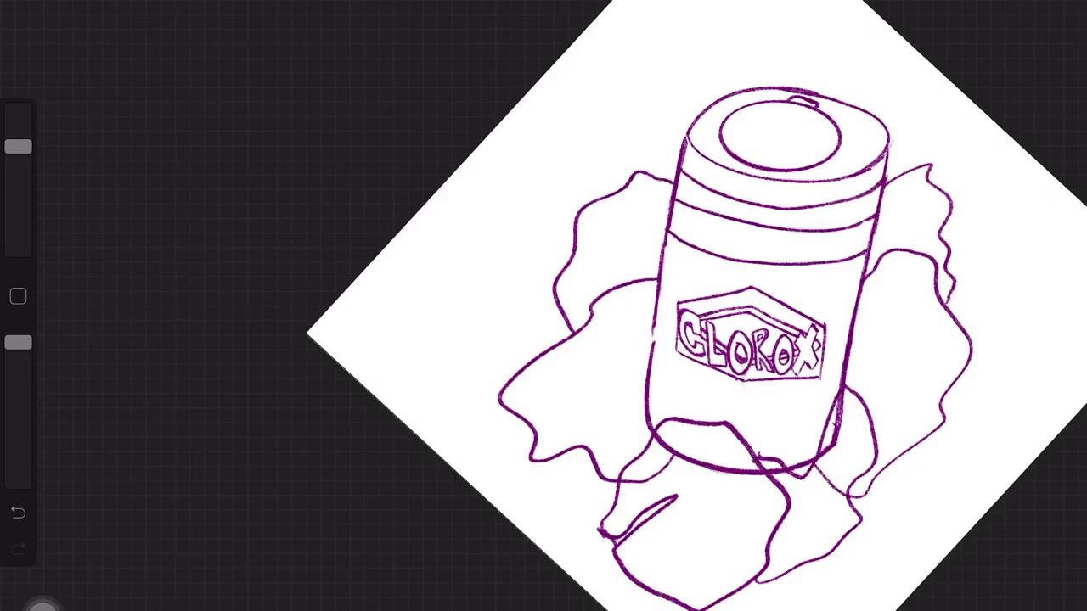
drag(18, 147, 18, 195)
mouse_move(647, 474)
mouse_down()
mouse_move(625, 479)
mouse_move(670, 463)
mouse_up()
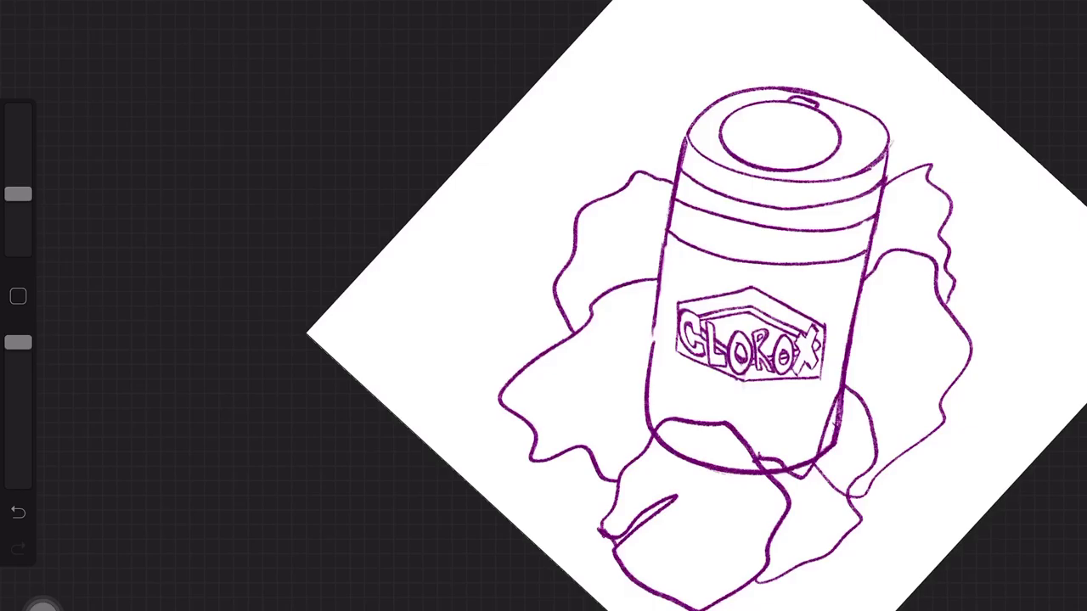
drag(605, 541, 592, 526)
drag(17, 193, 18, 146)
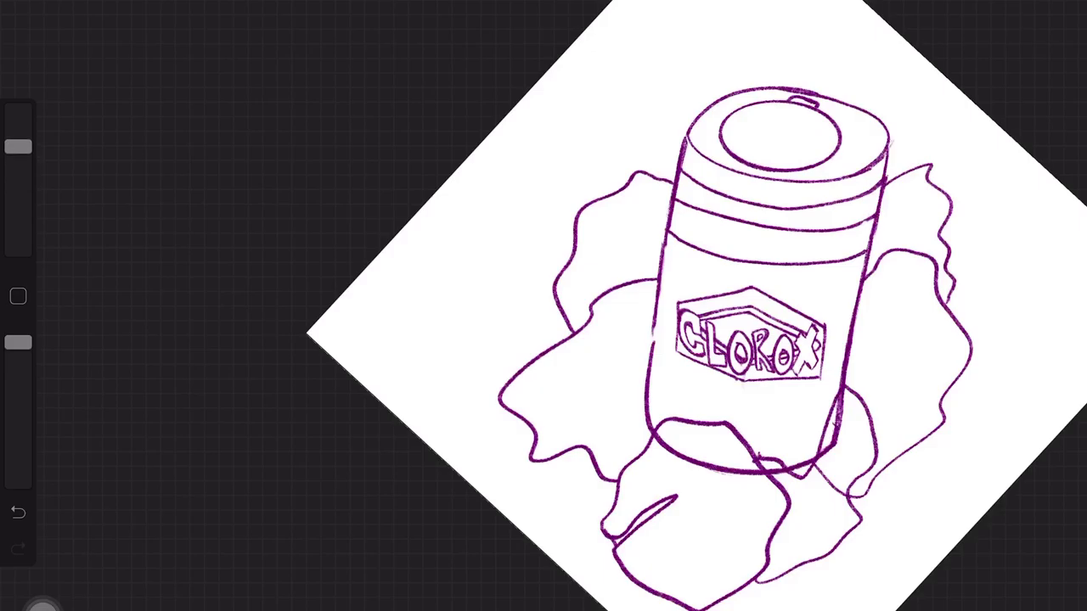
scroll(696, 306, down, 5)
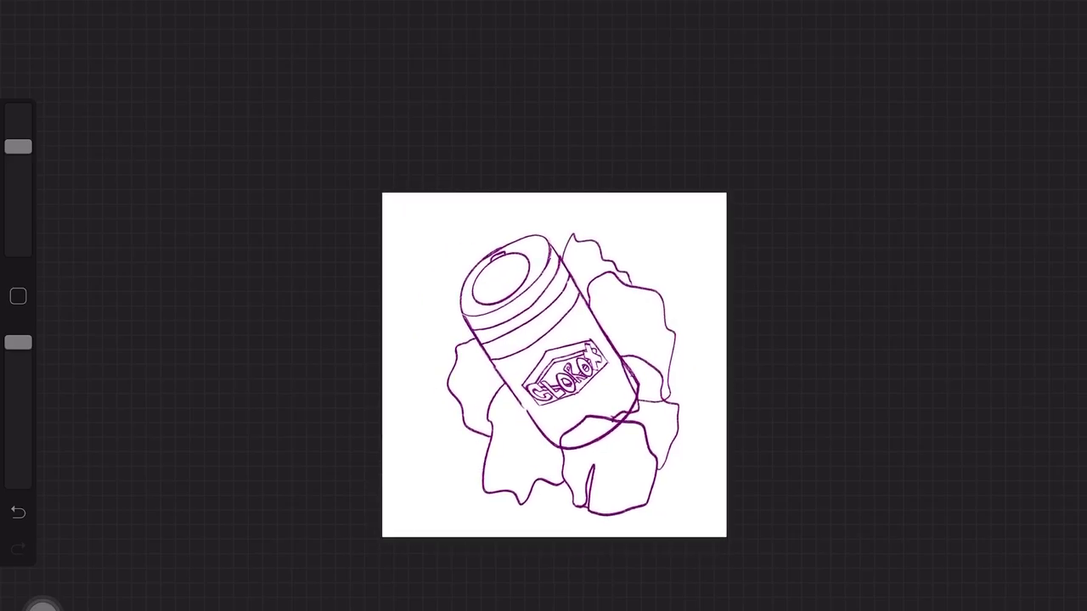
Undo the lower wipe strokes and outline a new wipe above the can's top left
drag(577, 449, 566, 480)
key(ctrl+z)
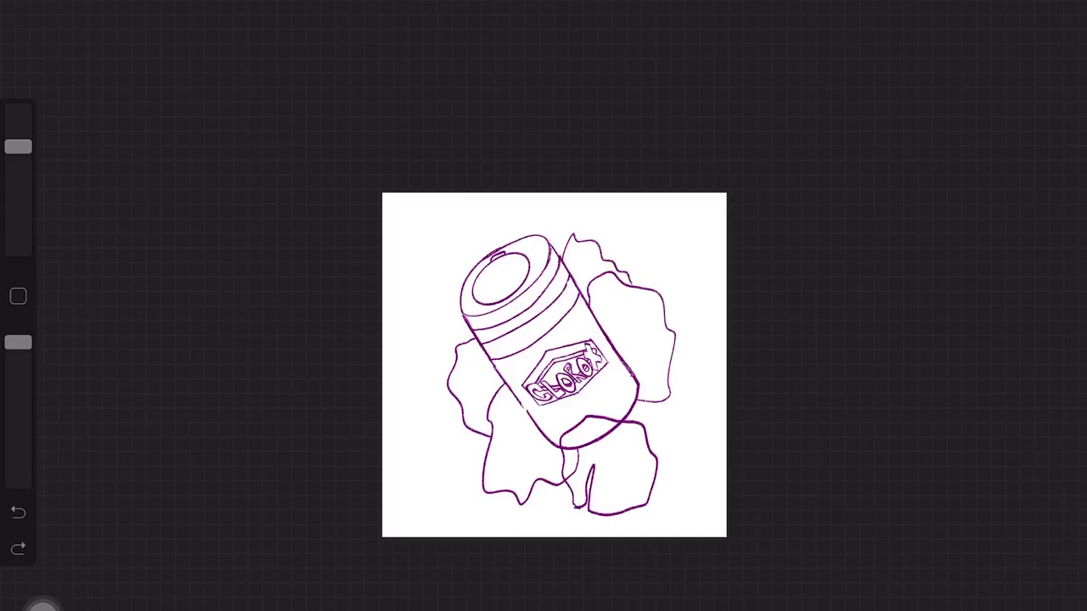
key(ctrl+z)
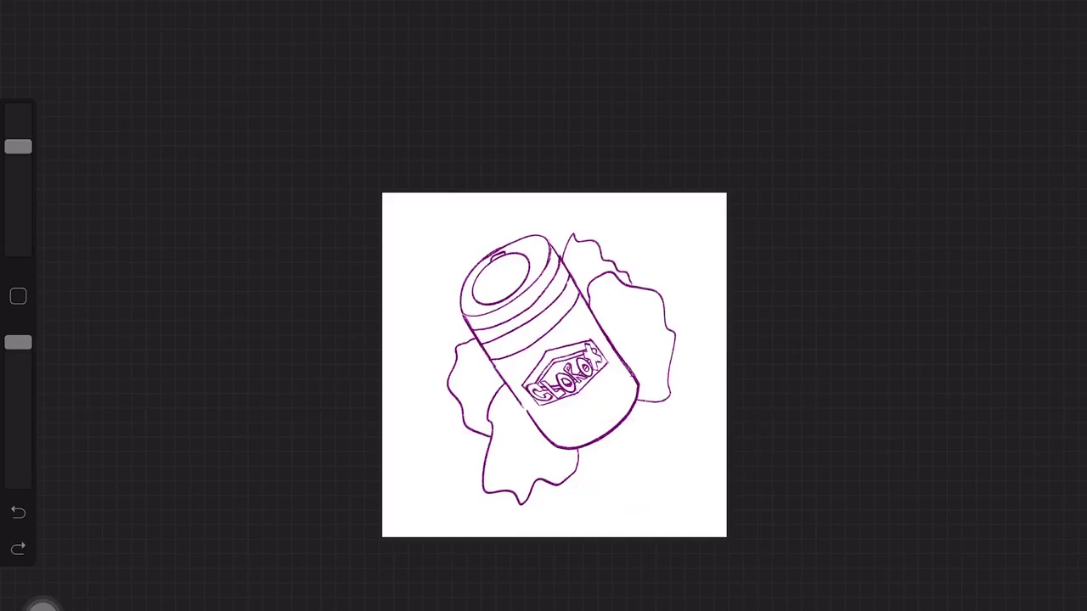
mouse_move(453, 348)
mouse_down()
mouse_move(432, 316)
mouse_move(441, 258)
mouse_move(471, 245)
mouse_move(499, 251)
mouse_move(519, 212)
mouse_move(560, 208)
mouse_move(583, 219)
mouse_move(586, 237)
mouse_up()
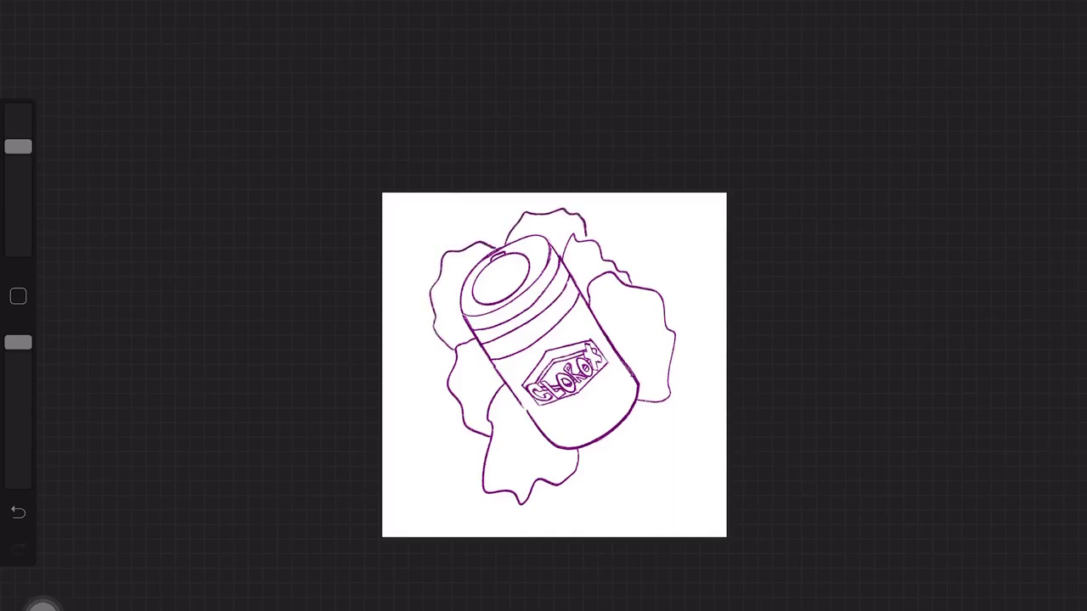
mouse_move(455, 250)
mouse_down()
mouse_move(458, 222)
mouse_move(535, 204)
mouse_up()
Add fold lines across the lower, left, right and top wipes
drag(524, 410, 510, 459)
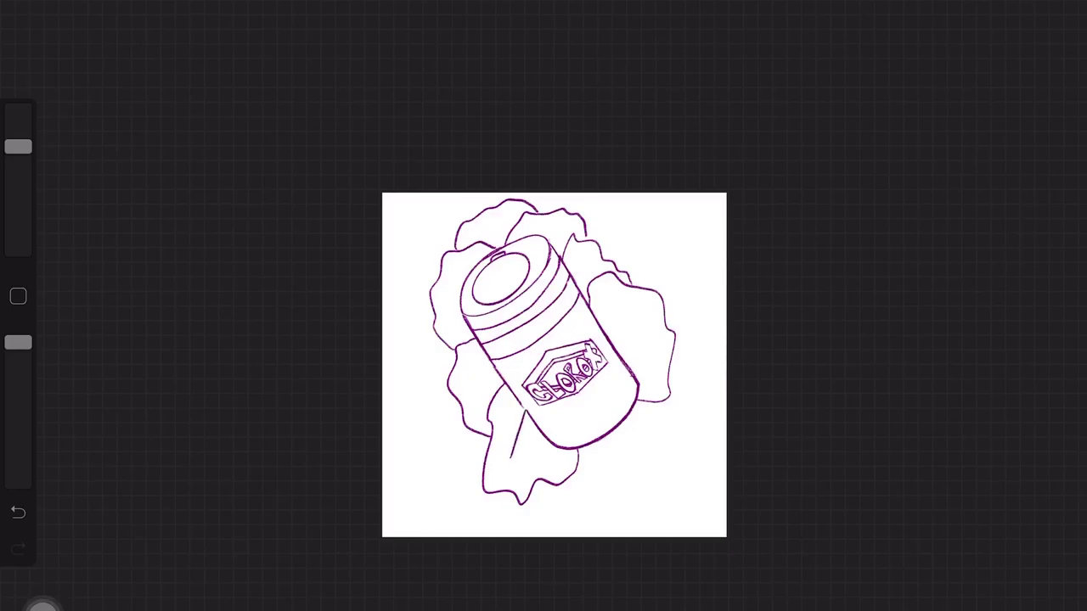
mouse_move(527, 411)
mouse_down()
mouse_move(525, 470)
mouse_move(544, 463)
mouse_up()
mouse_move(608, 294)
mouse_down()
mouse_move(613, 339)
mouse_move(655, 356)
mouse_up()
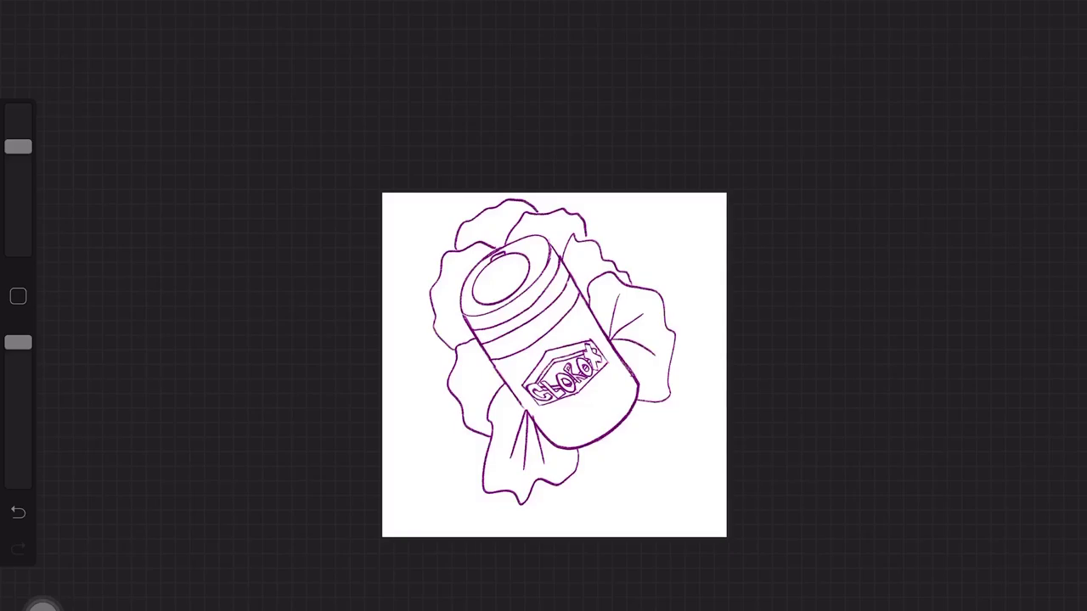
drag(492, 368, 458, 362)
mouse_move(497, 396)
mouse_down()
mouse_move(468, 379)
mouse_move(479, 400)
mouse_up()
mouse_move(580, 256)
mouse_down()
mouse_move(590, 286)
mouse_move(587, 263)
mouse_up()
mouse_move(552, 218)
mouse_down()
mouse_move(559, 240)
mouse_move(538, 230)
mouse_up()
mouse_move(522, 226)
mouse_down()
mouse_move(526, 237)
mouse_move(499, 243)
mouse_up()
mouse_move(513, 204)
mouse_down()
mouse_move(501, 236)
mouse_move(450, 278)
mouse_move(452, 340)
mouse_up()
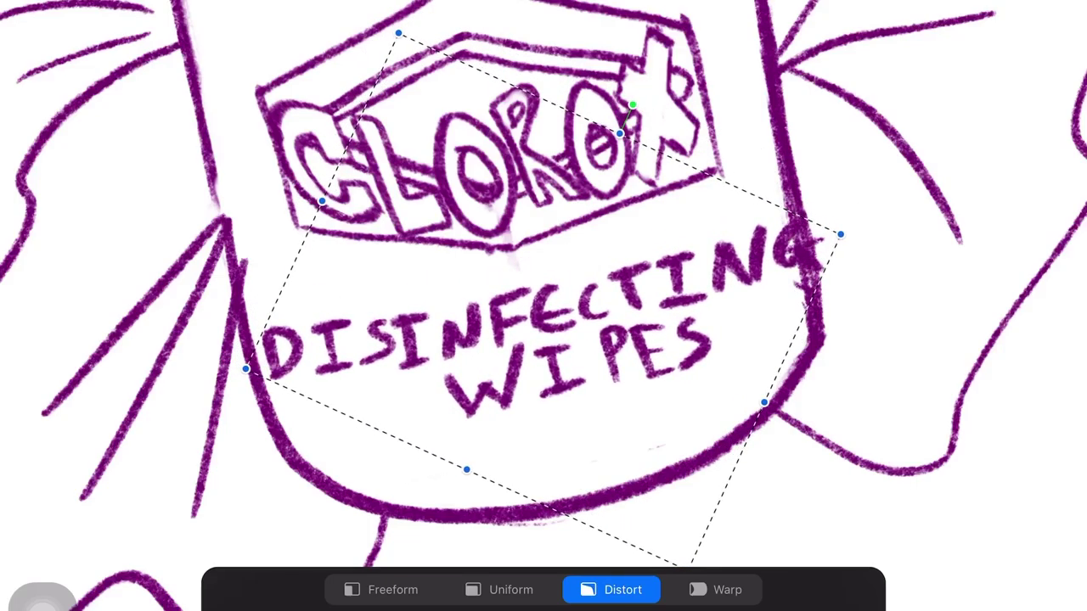
Skew the DISINFECTING WIPES lettering with Distort to fit the tilted label
drag(839, 233, 772, 258)
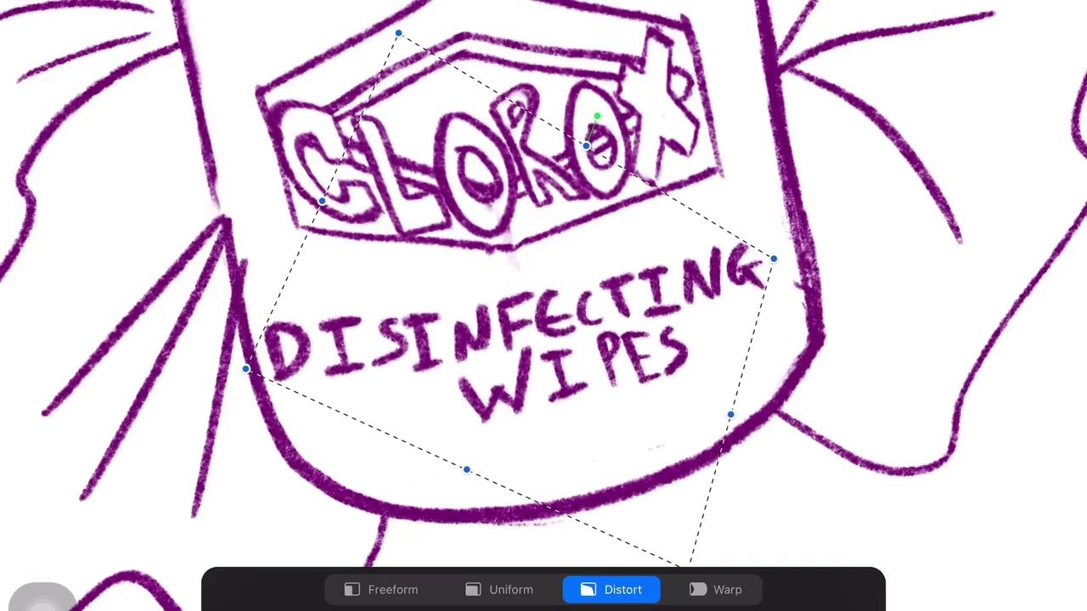
mouse_move(245, 368)
mouse_down()
mouse_move(323, 364)
mouse_move(320, 342)
mouse_up()
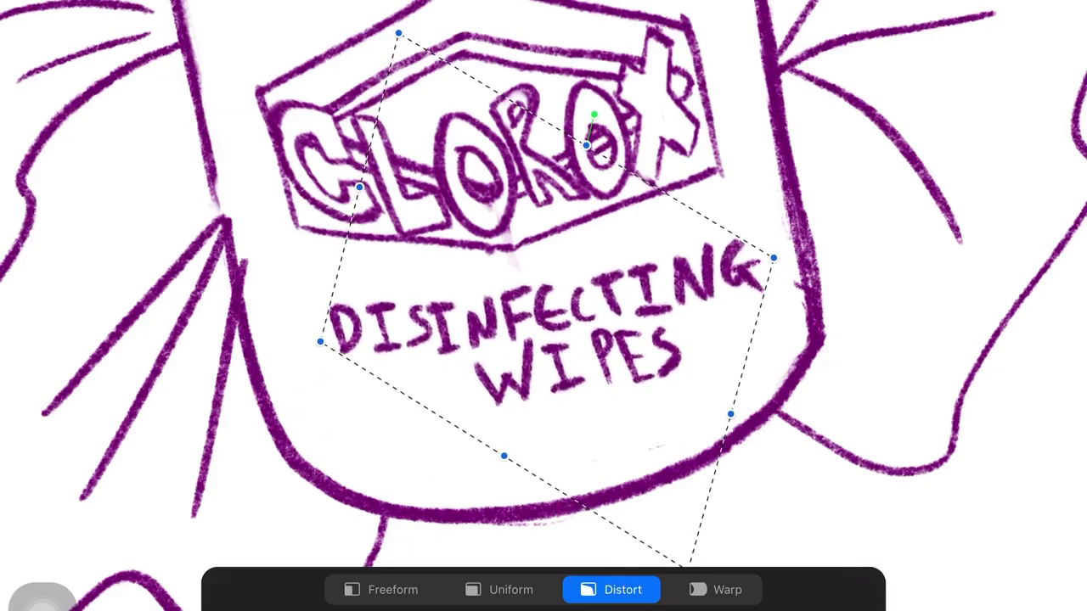
drag(773, 257, 746, 254)
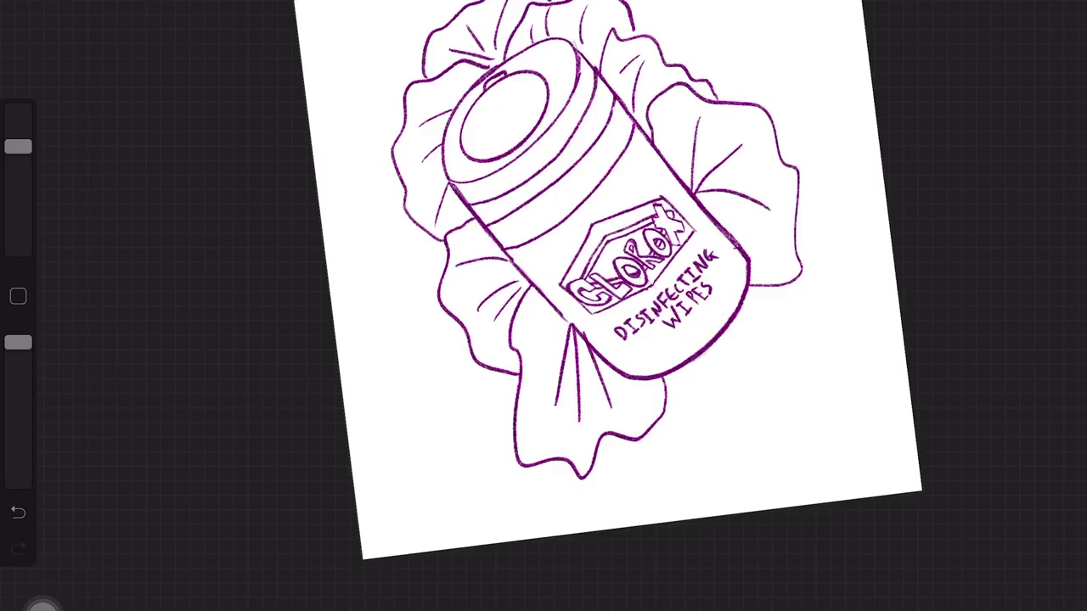
scroll(543, 306, down, 2)
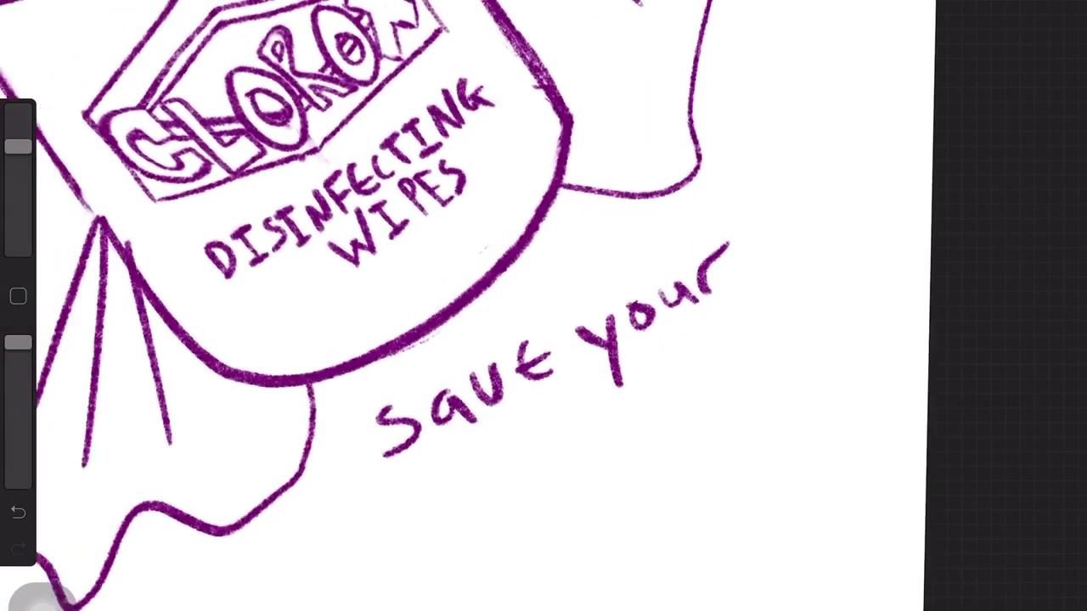
Handwrite 'Wipes.' below 'Save your' and undo a stray stroke
drag(543, 424, 594, 254)
scroll(544, 306, up, 3)
mouse_move(594, 375)
mouse_down()
mouse_move(604, 400)
mouse_move(633, 351)
mouse_move(648, 379)
mouse_move(696, 340)
mouse_move(678, 361)
mouse_up()
click(632, 344)
mouse_move(723, 326)
mouse_down()
mouse_move(730, 353)
mouse_move(730, 330)
mouse_up()
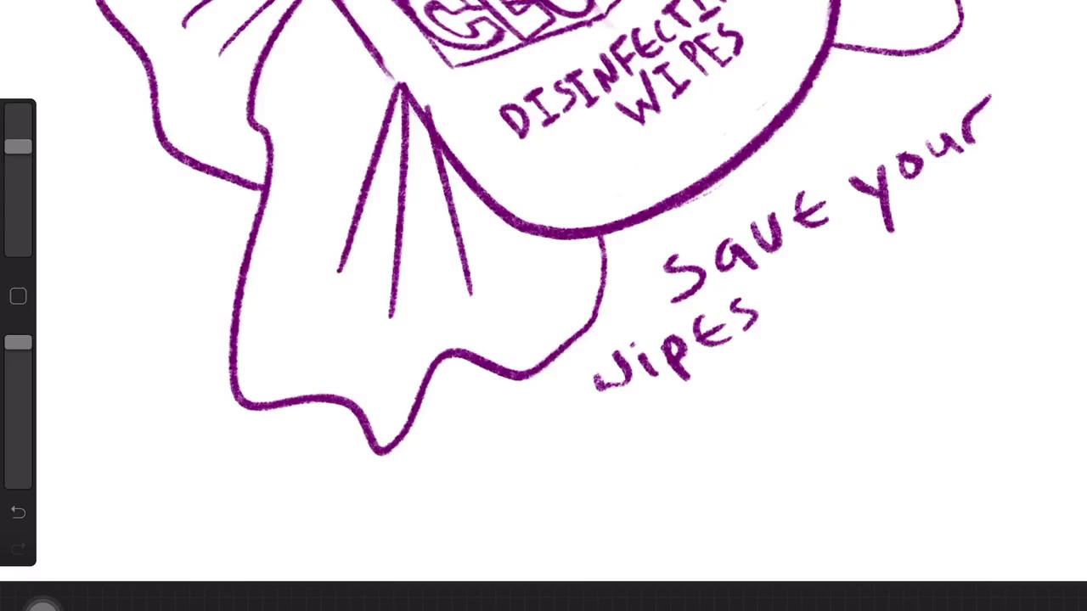
drag(629, 359, 656, 345)
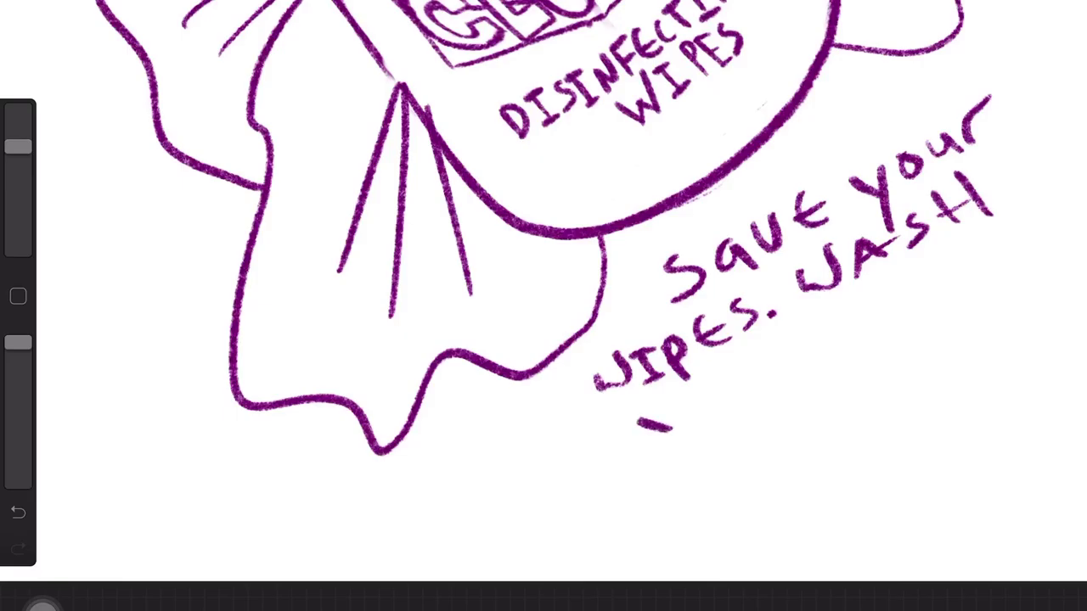
key(ctrl+z)
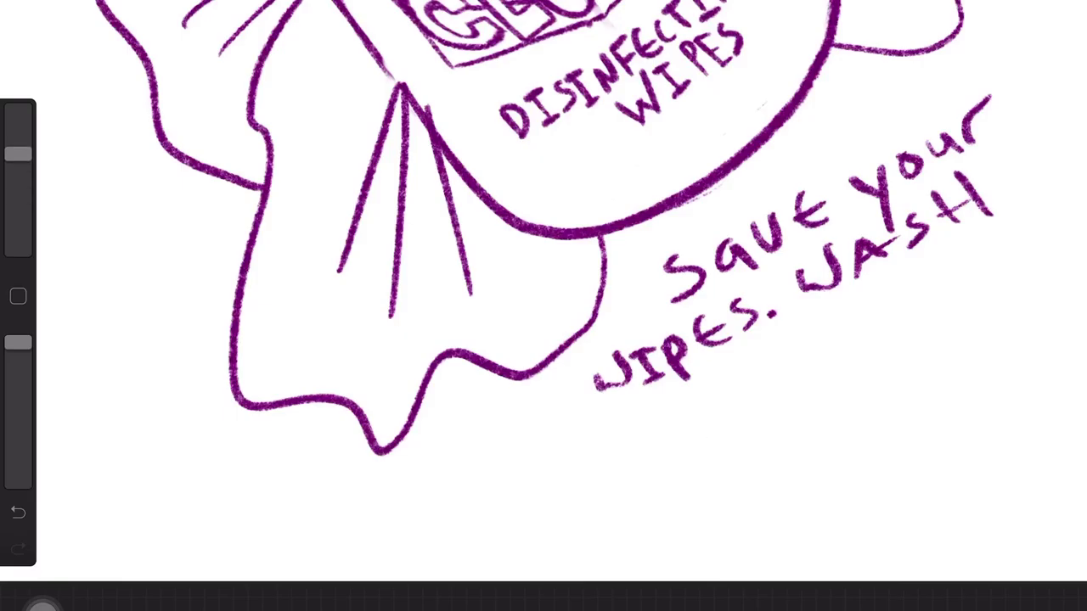
Handwrite 'your hands for 20' on the next line
mouse_move(505, 457)
mouse_down()
mouse_move(543, 469)
mouse_move(538, 494)
mouse_move(560, 477)
mouse_move(589, 486)
mouse_move(564, 463)
mouse_move(628, 465)
mouse_move(650, 423)
mouse_up()
mouse_move(687, 390)
mouse_down()
mouse_move(718, 420)
mouse_move(830, 382)
mouse_up()
mouse_move(842, 336)
mouse_down()
mouse_move(835, 383)
mouse_move(856, 365)
mouse_up()
click(927, 289)
mouse_move(932, 280)
mouse_down()
mouse_move(905, 325)
mouse_move(934, 299)
mouse_up()
mouse_move(976, 291)
mouse_down()
mouse_move(958, 304)
mouse_move(1017, 246)
mouse_up()
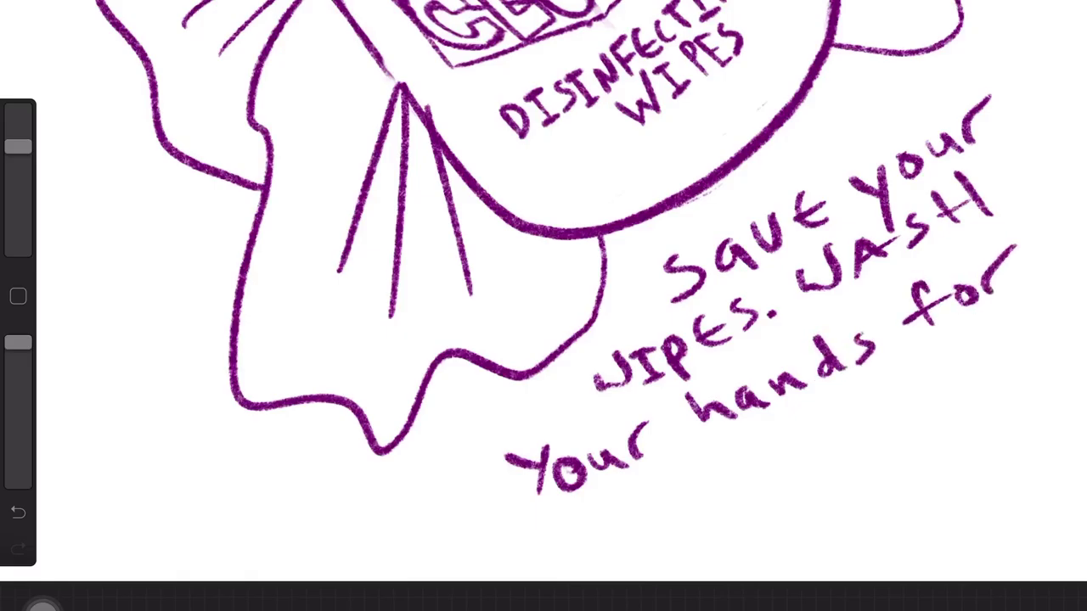
scroll(544, 305, right, 4)
mouse_move(862, 292)
mouse_down()
mouse_move(866, 319)
mouse_move(901, 311)
mouse_up()
drag(922, 270, 920, 271)
Finish the slogan with 'Seconds!' and undo the stray diagonal stroke at upper right
mouse_move(591, 493)
mouse_down()
mouse_move(583, 536)
mouse_move(643, 521)
mouse_up()
mouse_move(681, 474)
mouse_down()
mouse_move(679, 504)
mouse_move(696, 472)
mouse_move(749, 465)
mouse_up()
drag(766, 416, 776, 459)
click(788, 423)
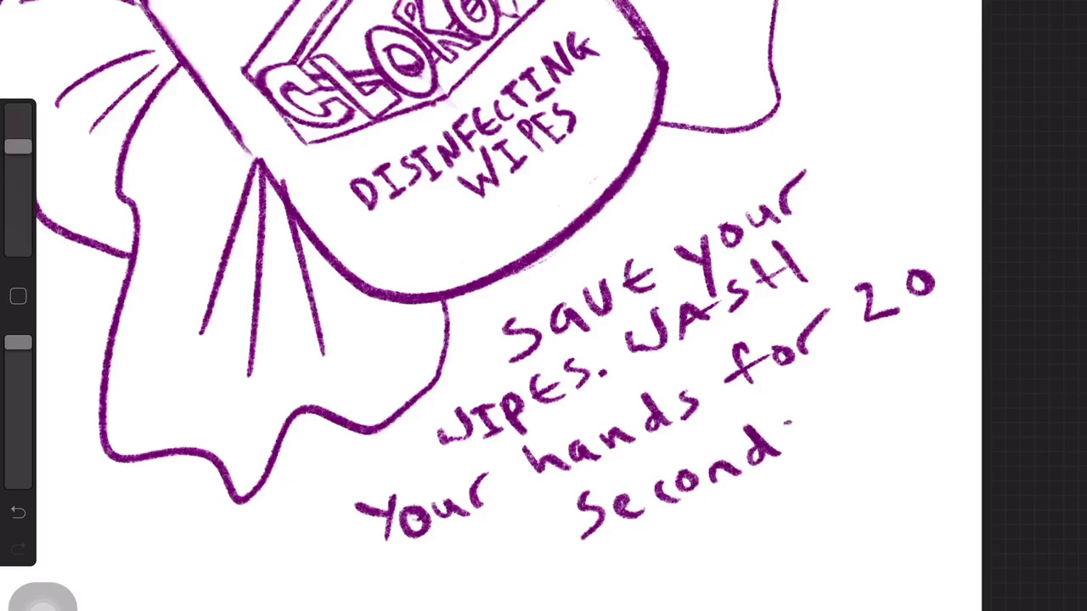
drag(807, 421, 786, 452)
drag(827, 391, 816, 423)
click(835, 433)
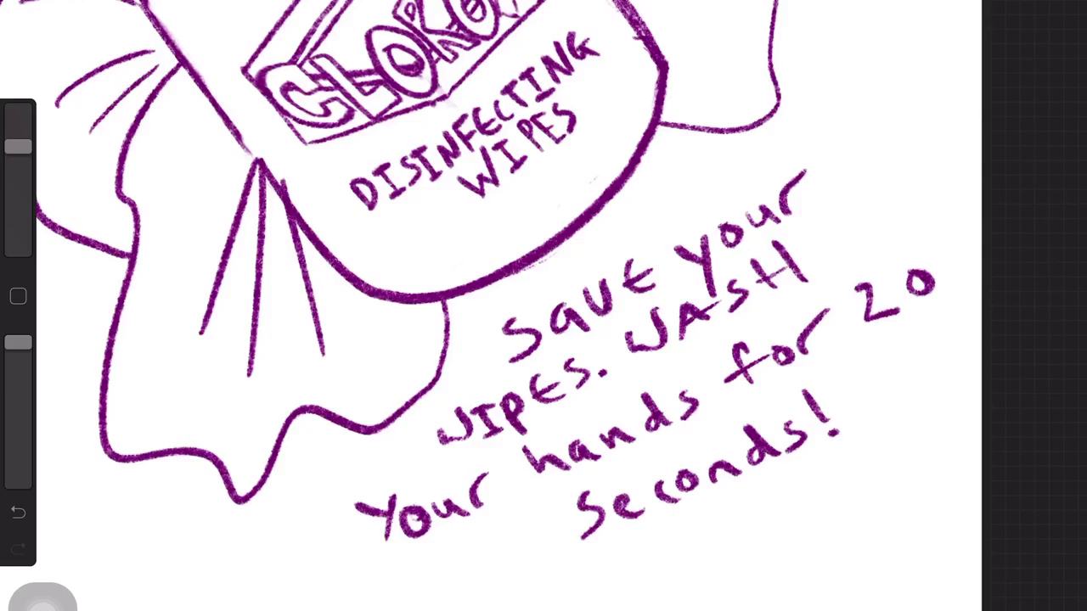
drag(833, 72, 890, 115)
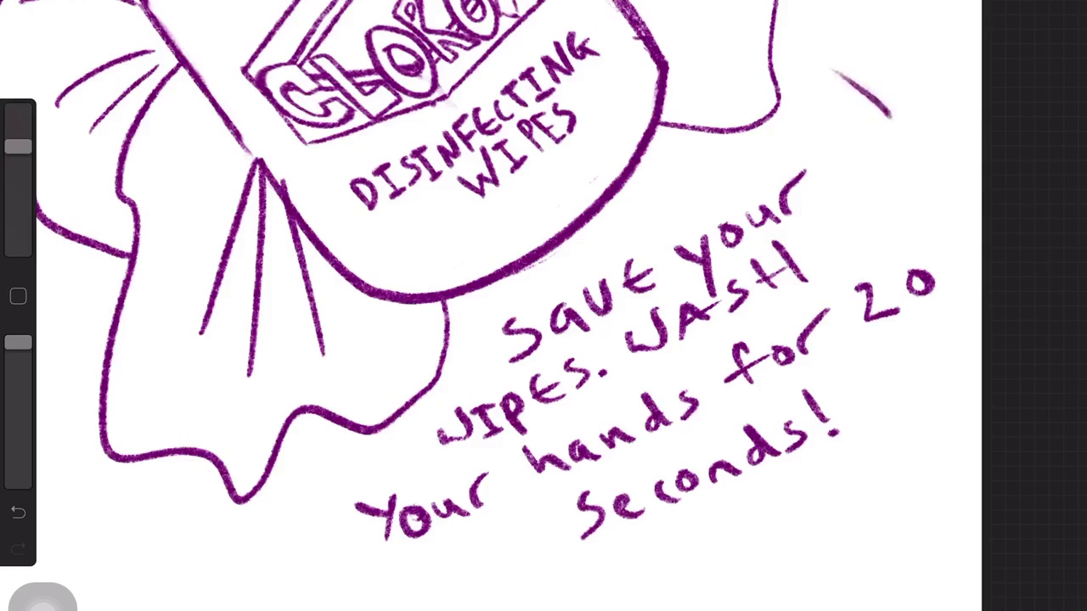
key(ctrl+z)
scroll(543, 305, down, 5)
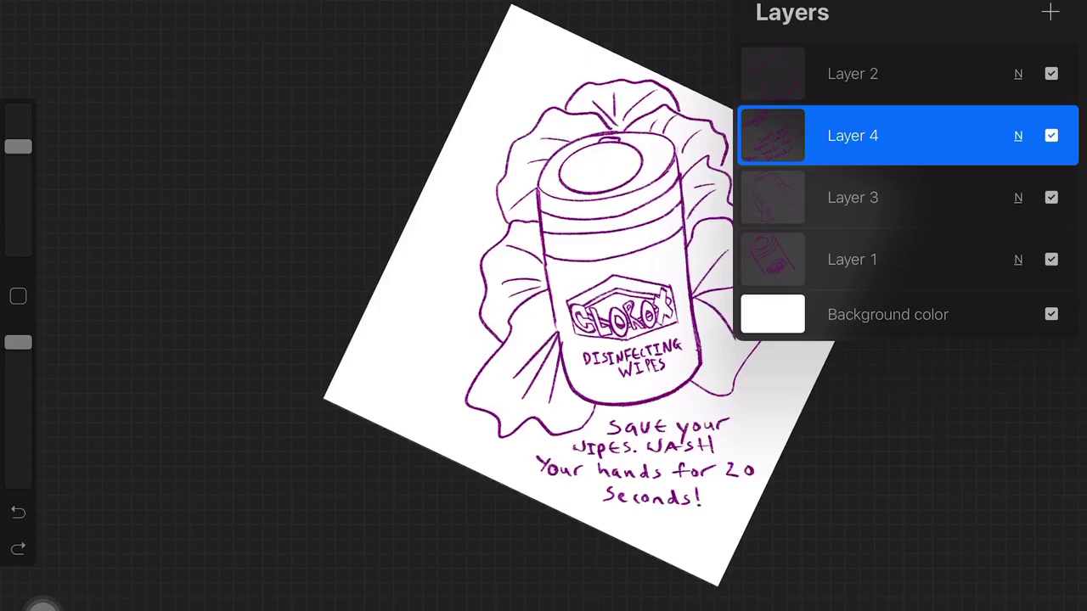
Merge the sketch layers into one and set the canvas background to gray
drag(853, 74, 852, 169)
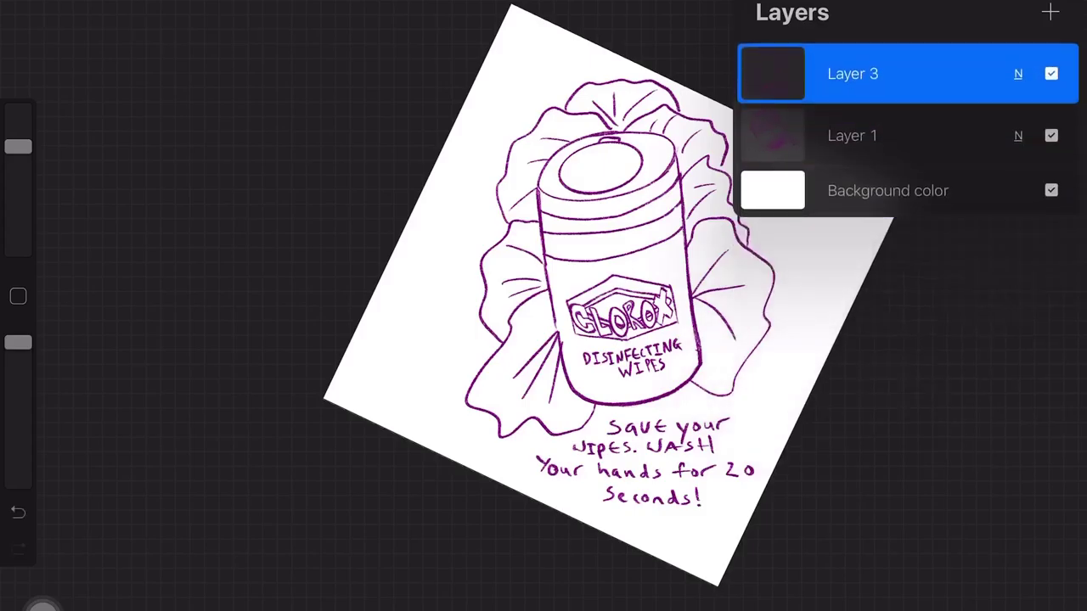
drag(853, 74, 852, 136)
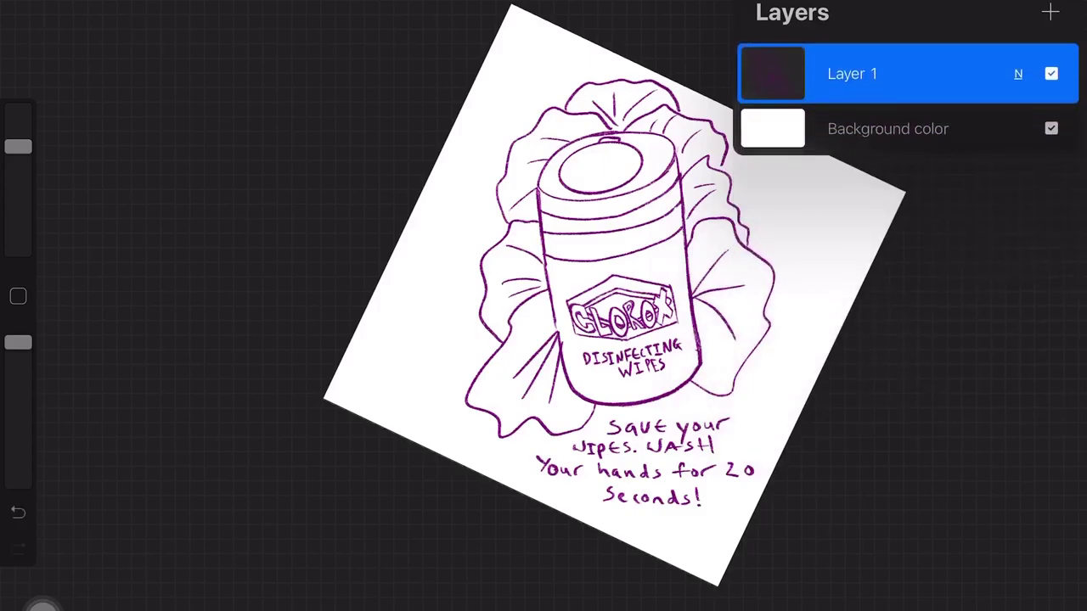
click(887, 129)
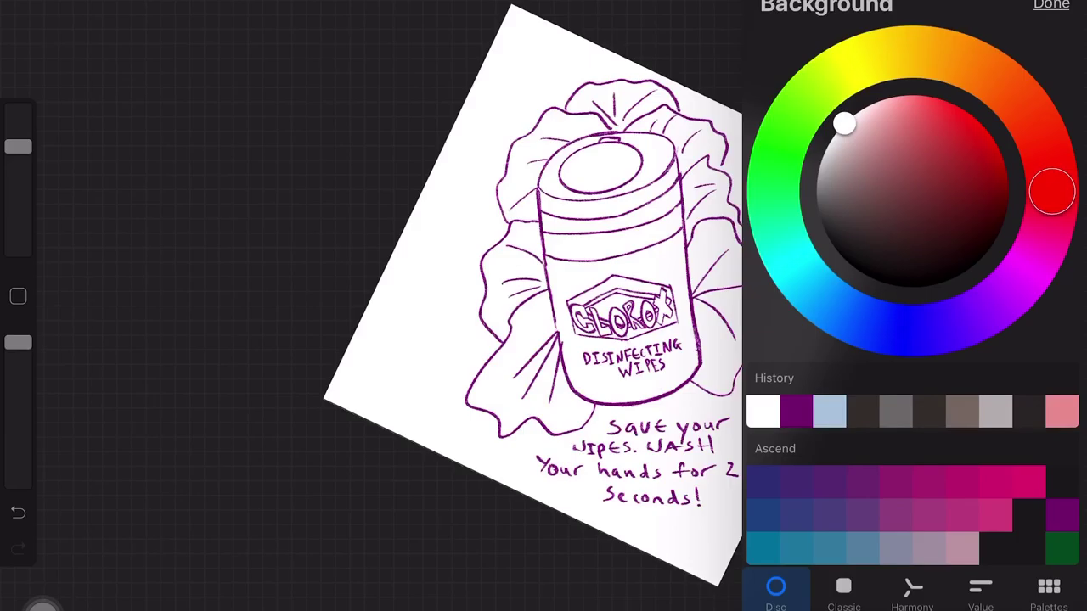
drag(844, 124, 816, 172)
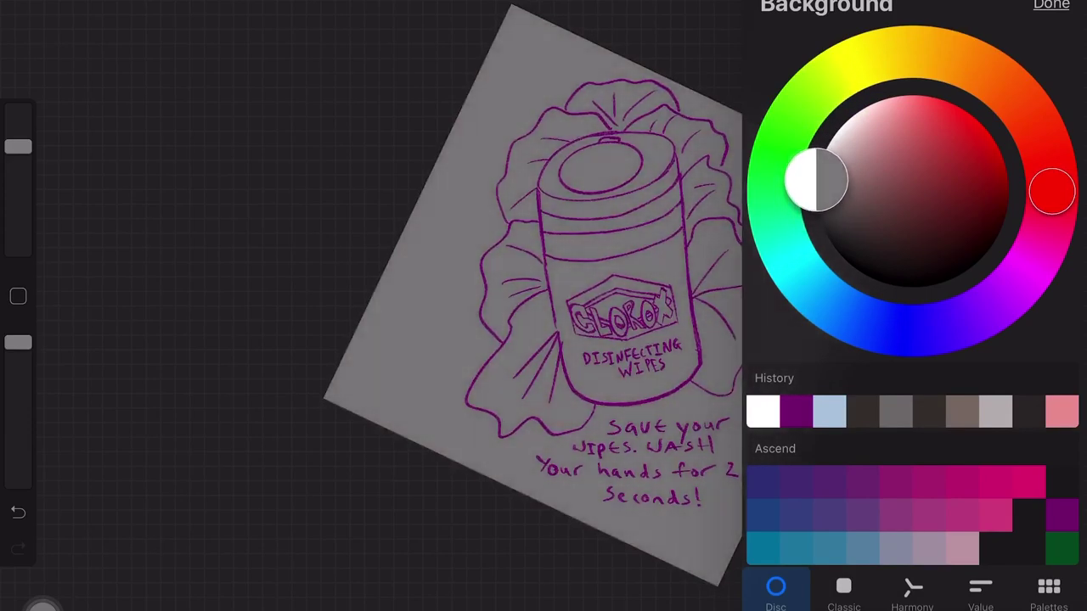
click(1051, 5)
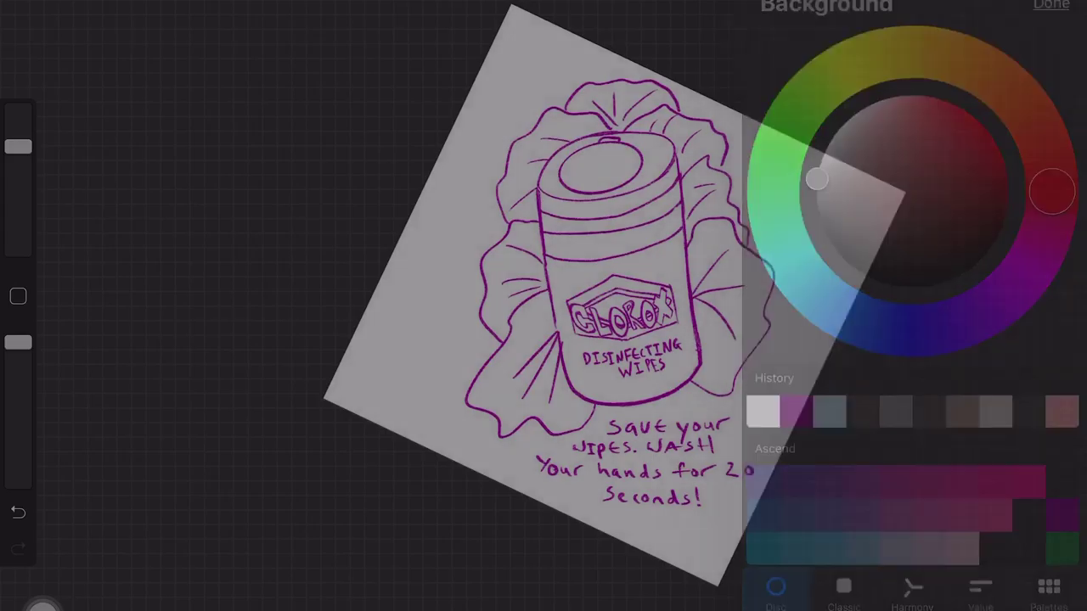
Pick a light golden orange as the drawing colour
click(1051, 5)
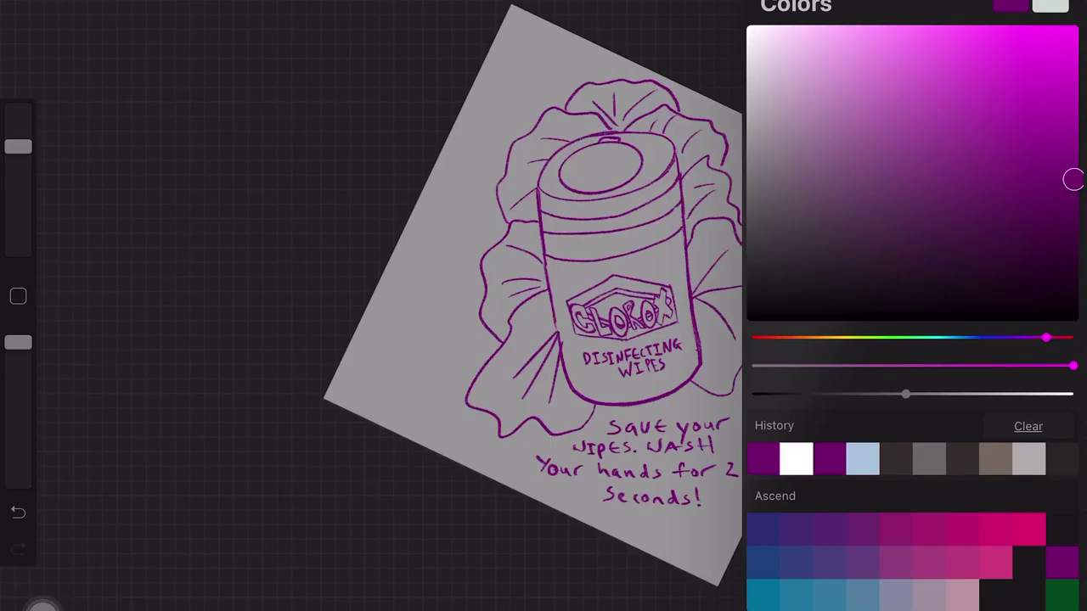
click(827, 337)
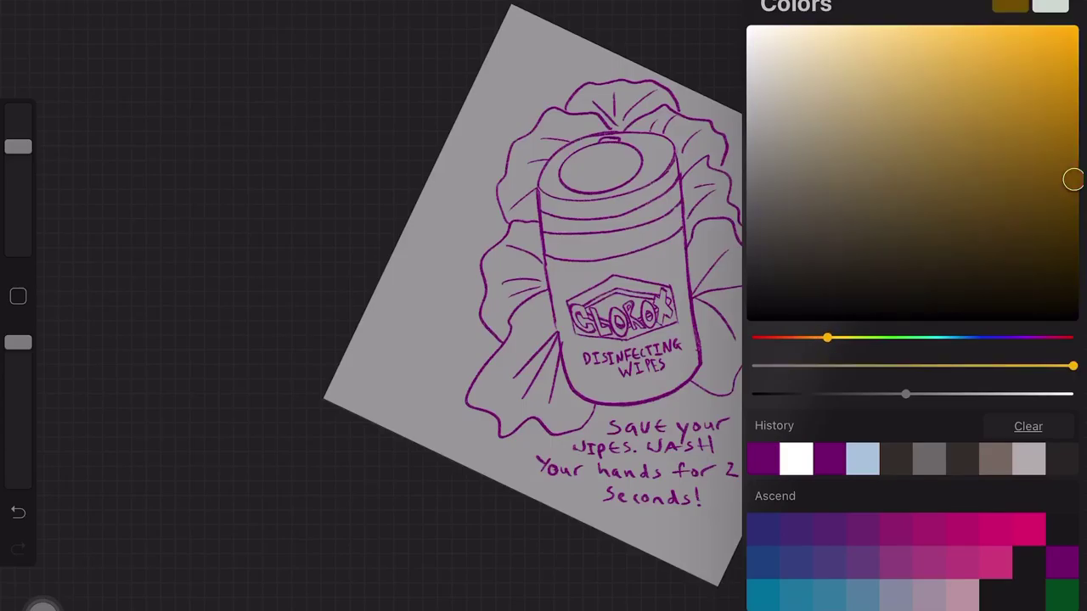
drag(993, 66, 978, 67)
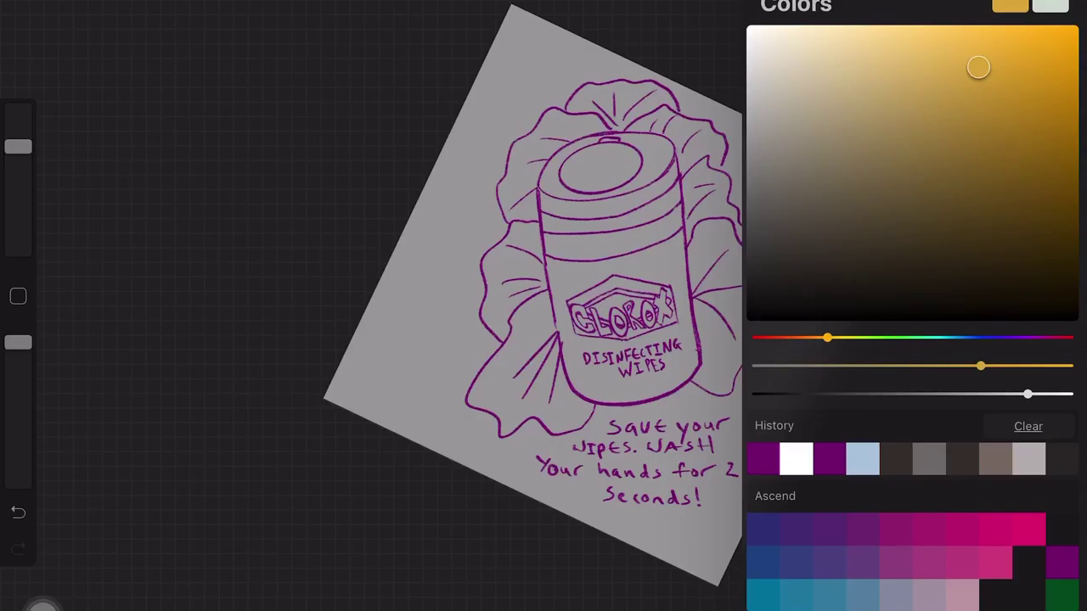
Select the Hard Airbrush from the Airbrushing brushes
key(b)
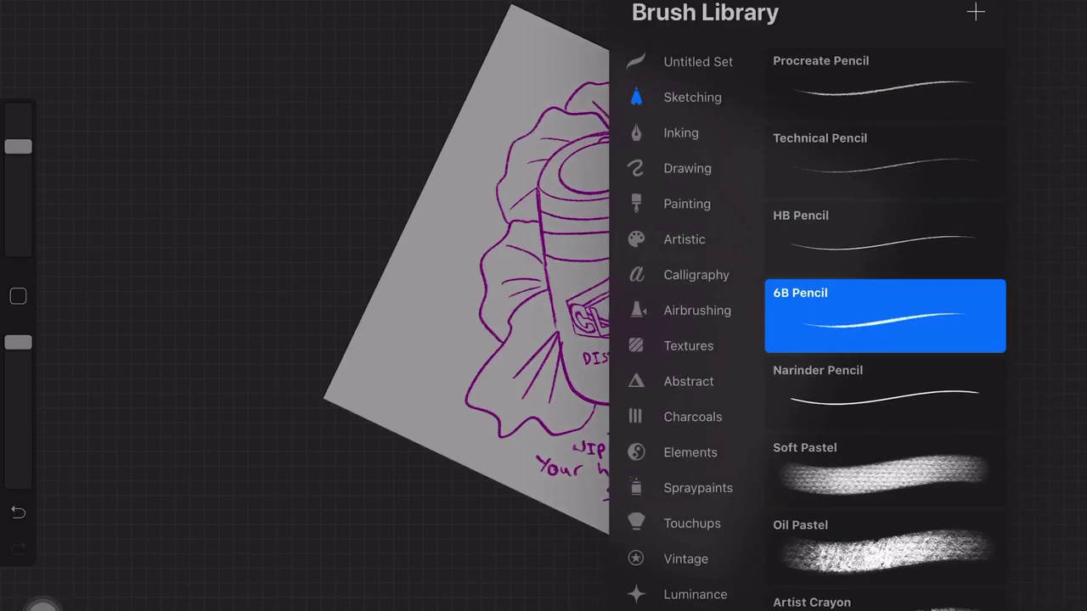
click(697, 310)
click(883, 307)
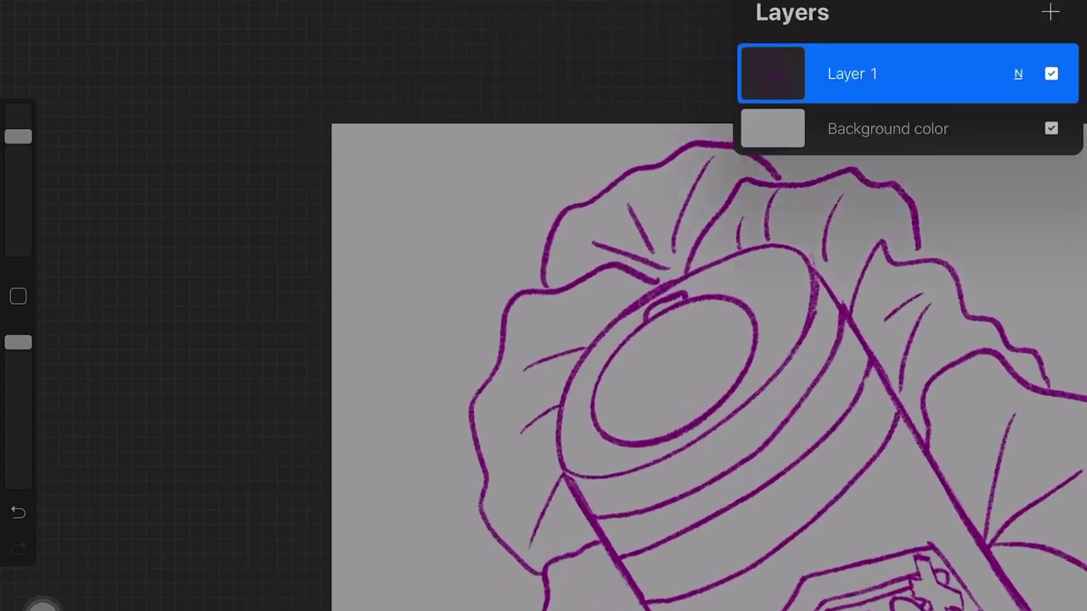
Add an empty layer below the sketch and set Layer 1 as Reference
click(1050, 12)
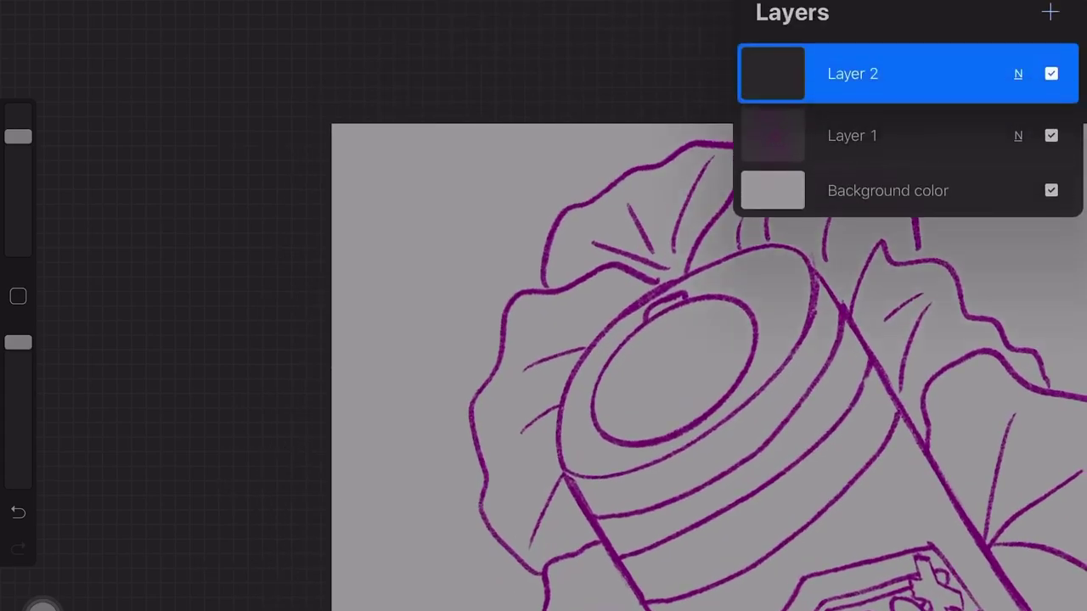
drag(852, 74, 852, 136)
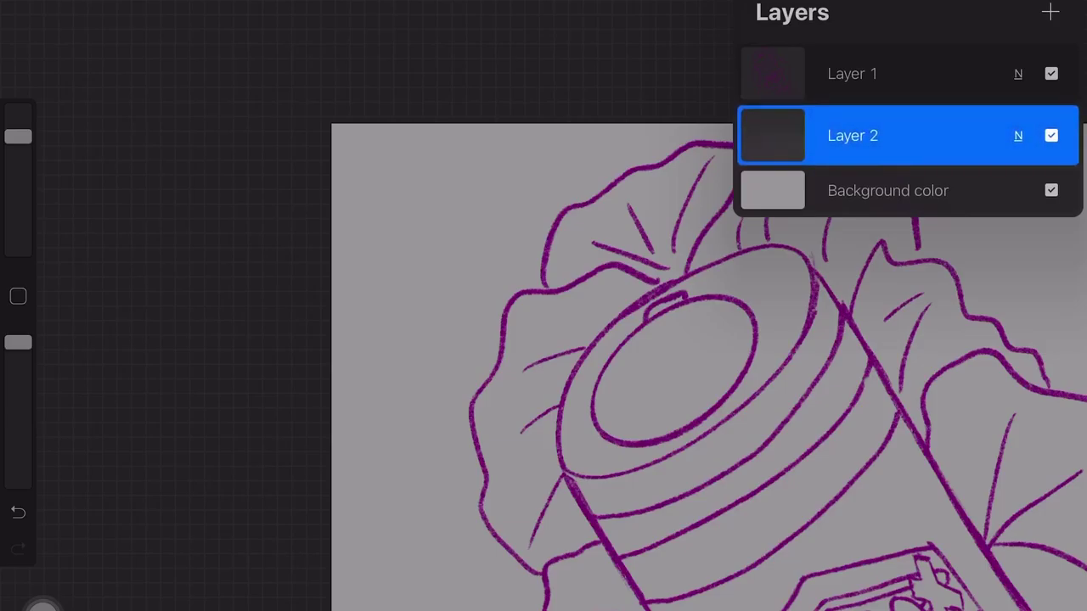
click(852, 74)
click(771, 74)
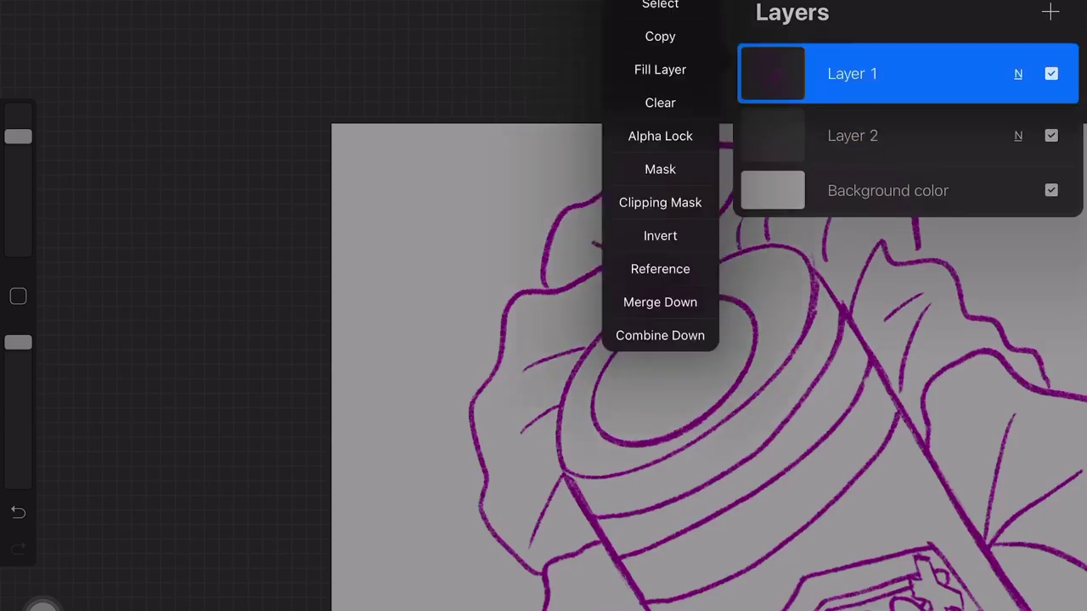
click(660, 269)
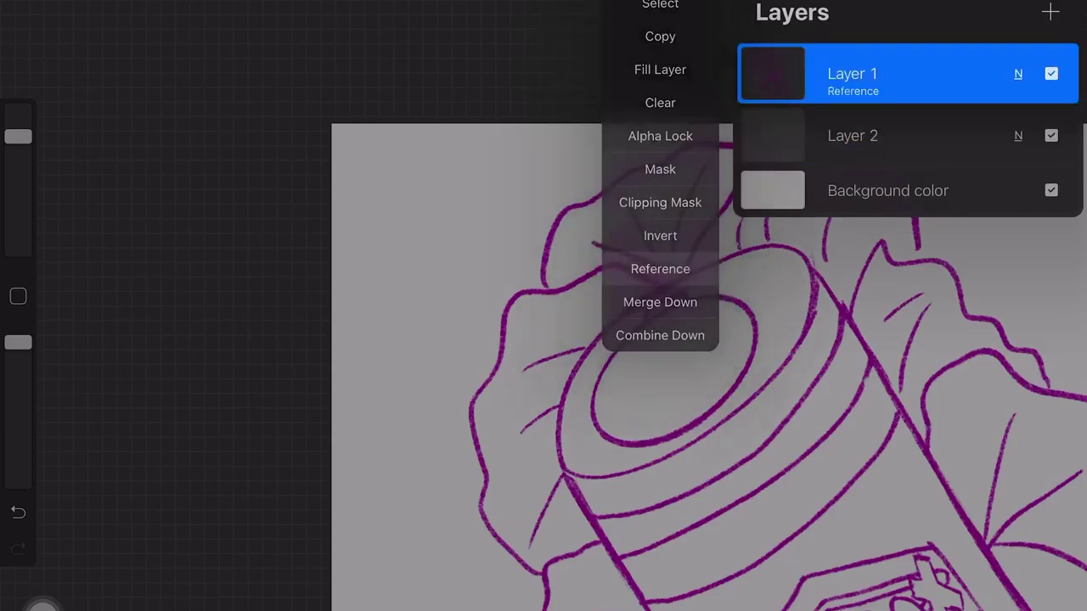
click(852, 136)
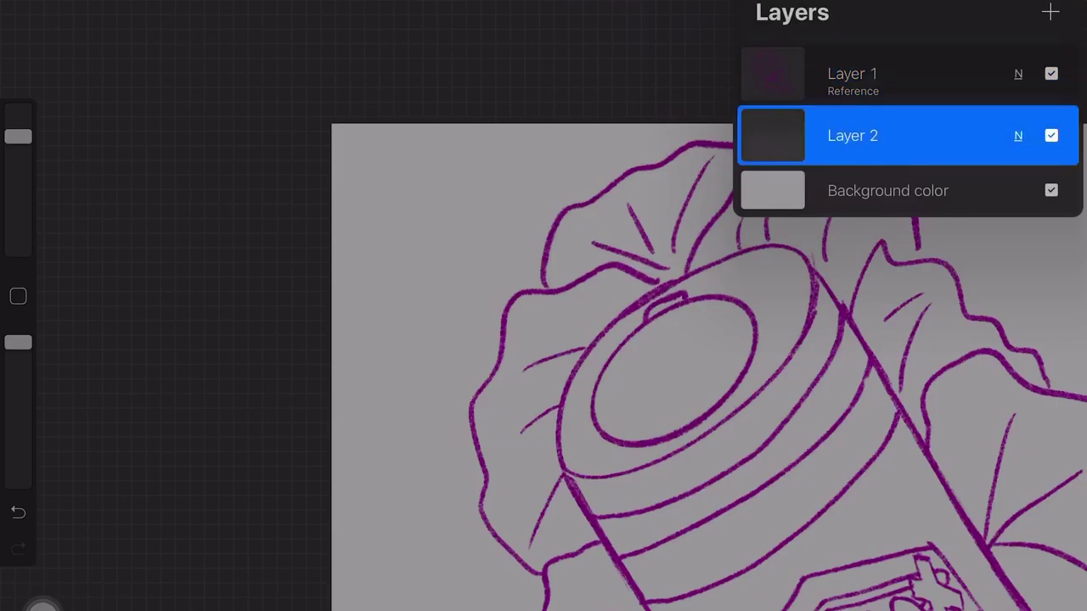
Lock the sketch layer and shrink the brush size
drag(934, 74, 704, 74)
click(887, 74)
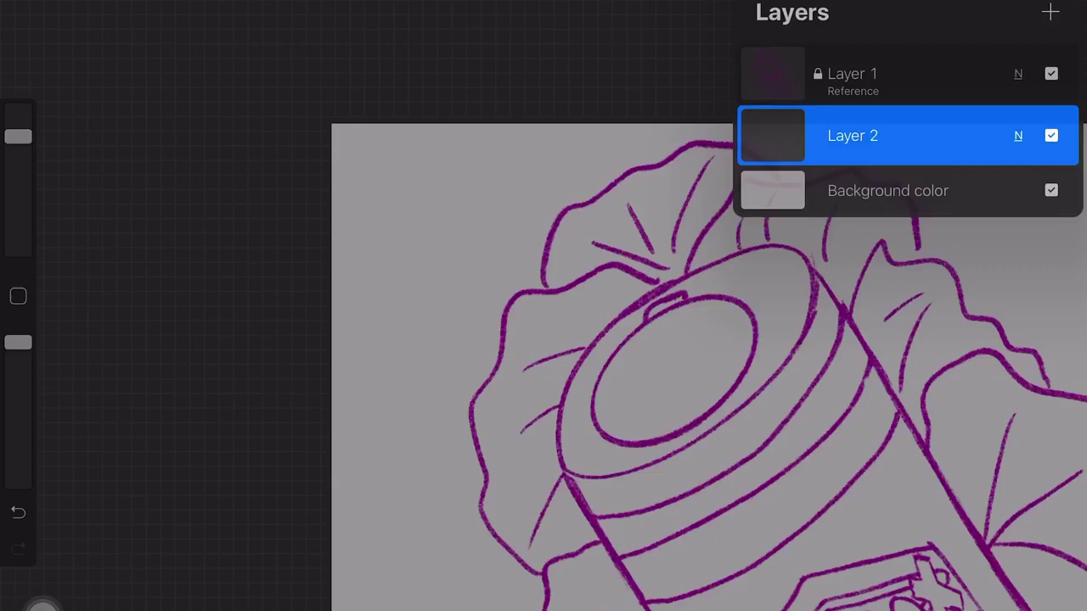
click(509, 339)
drag(18, 137, 18, 194)
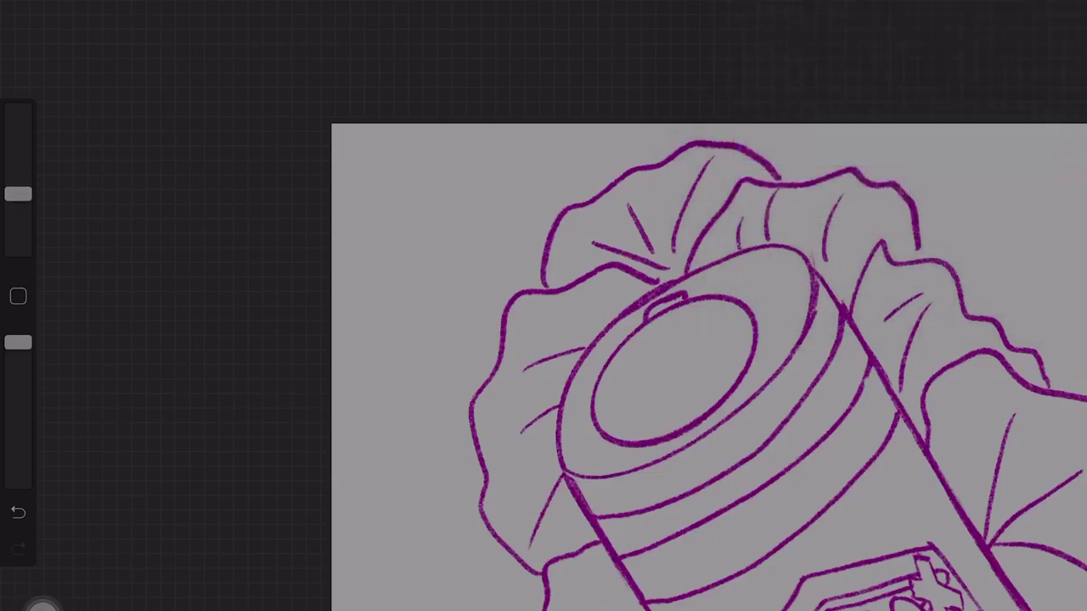
click(1056, 2)
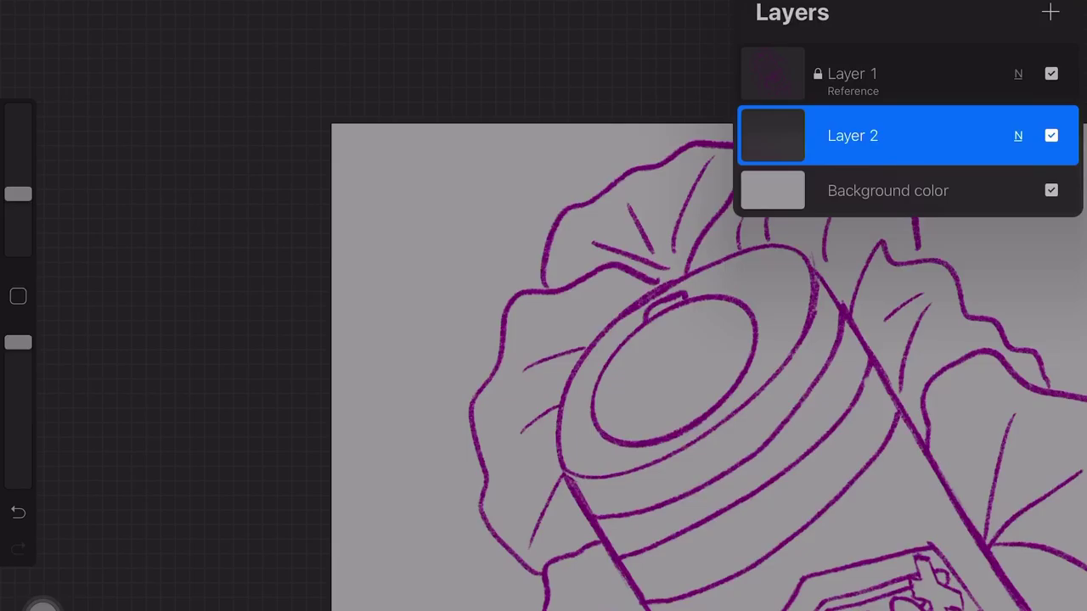
Enlarge the brush and unlock the sketch layer in the Layers panel
click(668, 368)
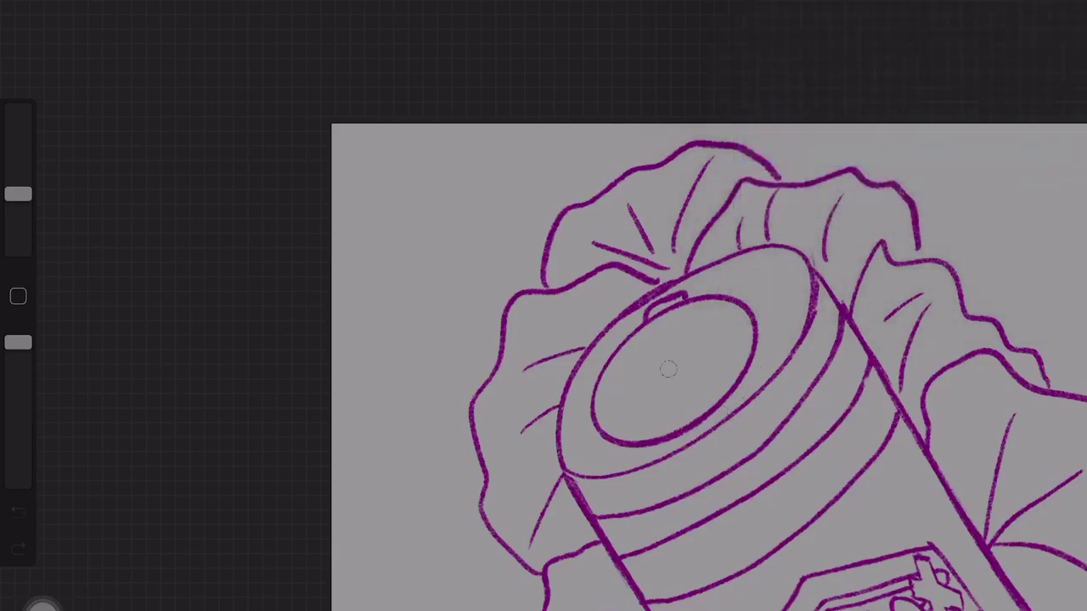
drag(758, 370, 694, 456)
drag(18, 193, 17, 151)
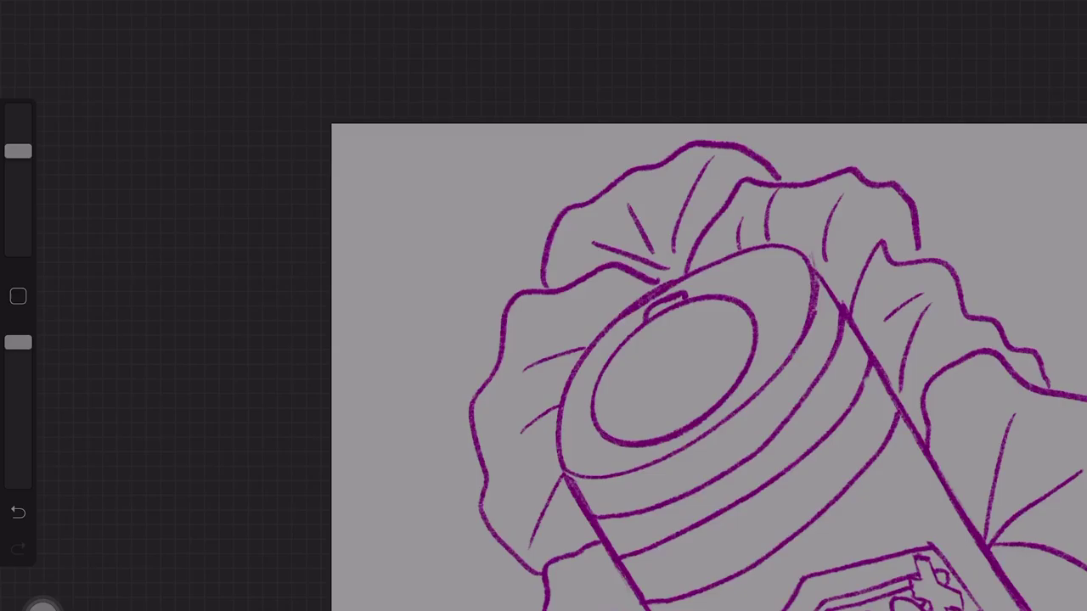
key(l)
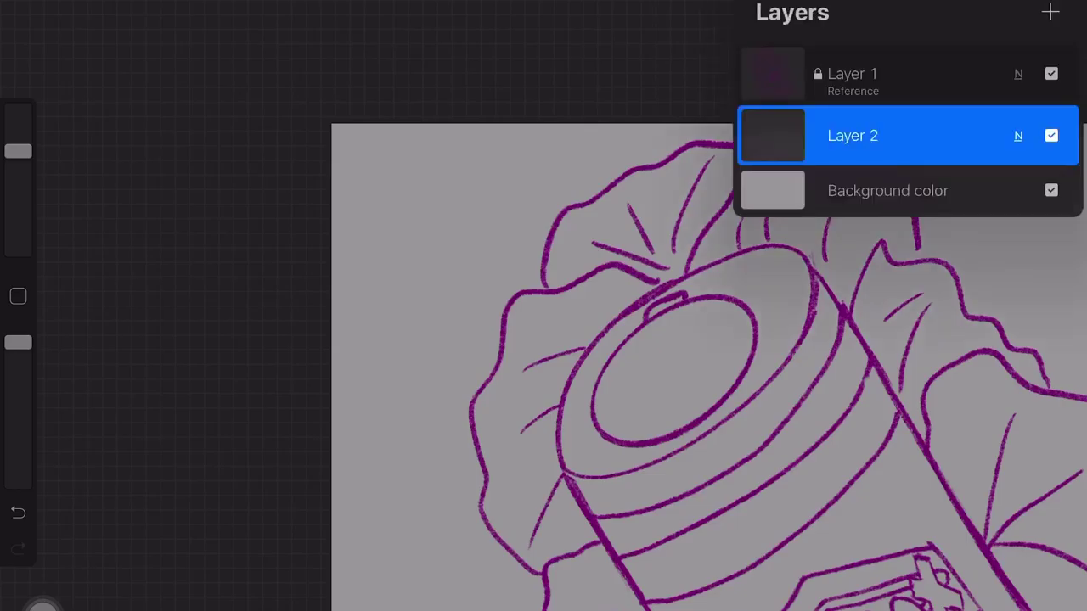
drag(976, 74, 849, 74)
click(886, 74)
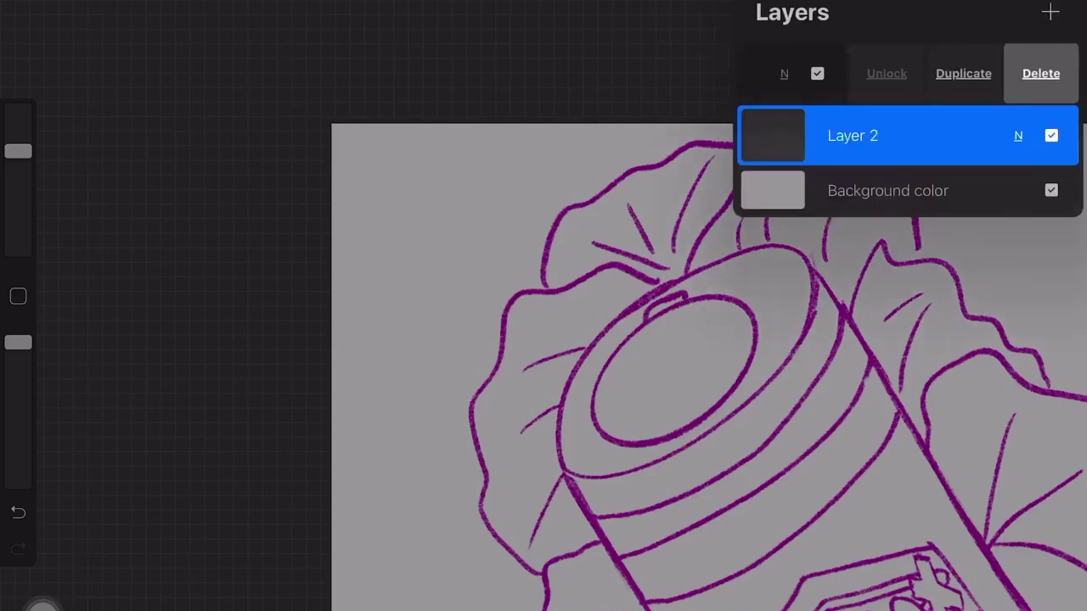
key(l)
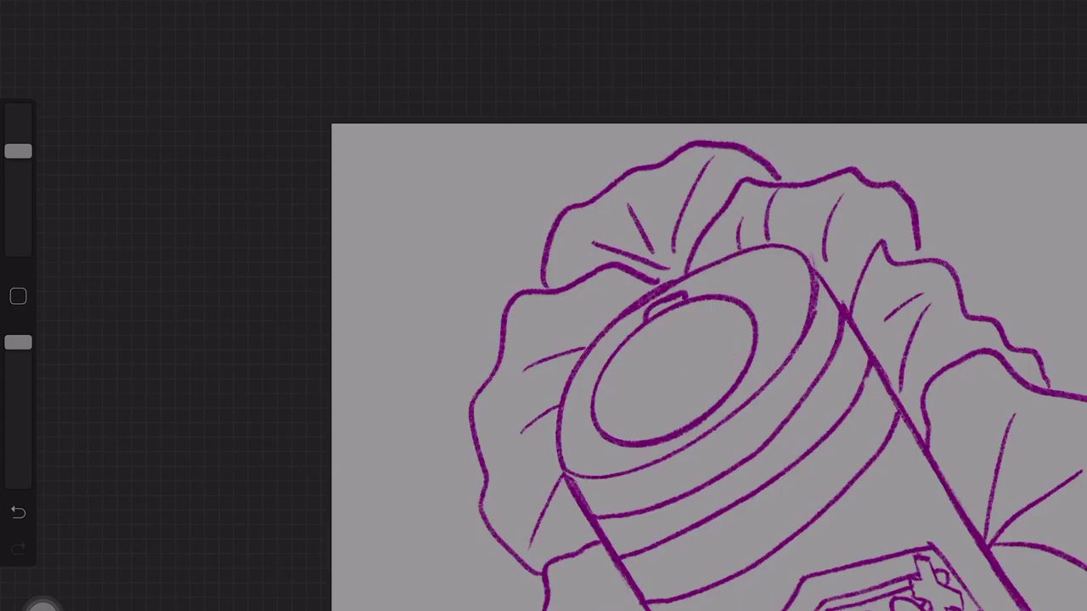
Delete the empty layer and add a new empty layer above the sketch
key(c)
key(l)
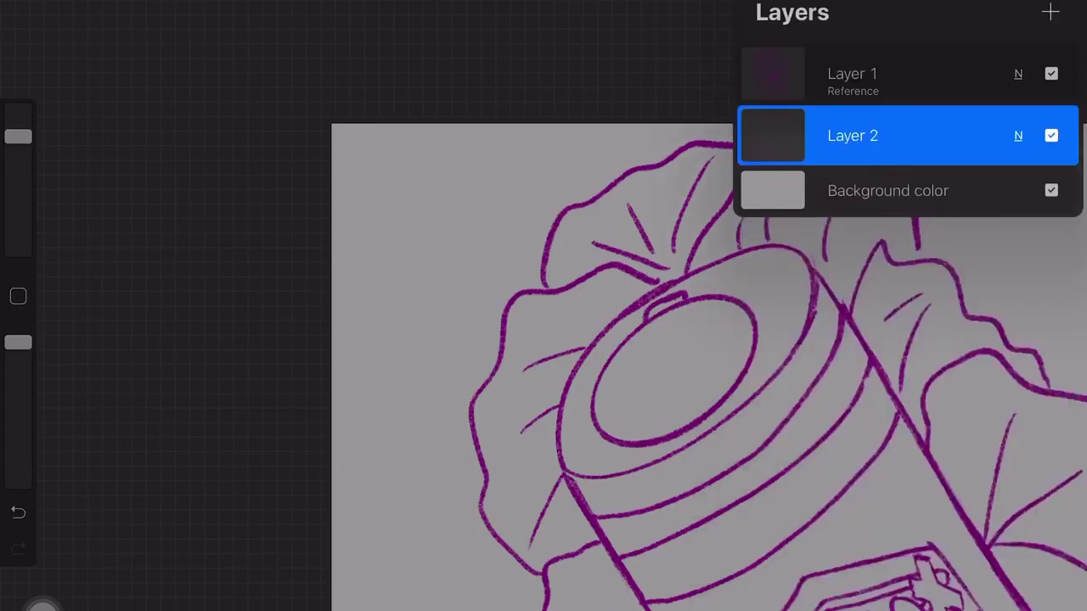
drag(976, 136, 764, 136)
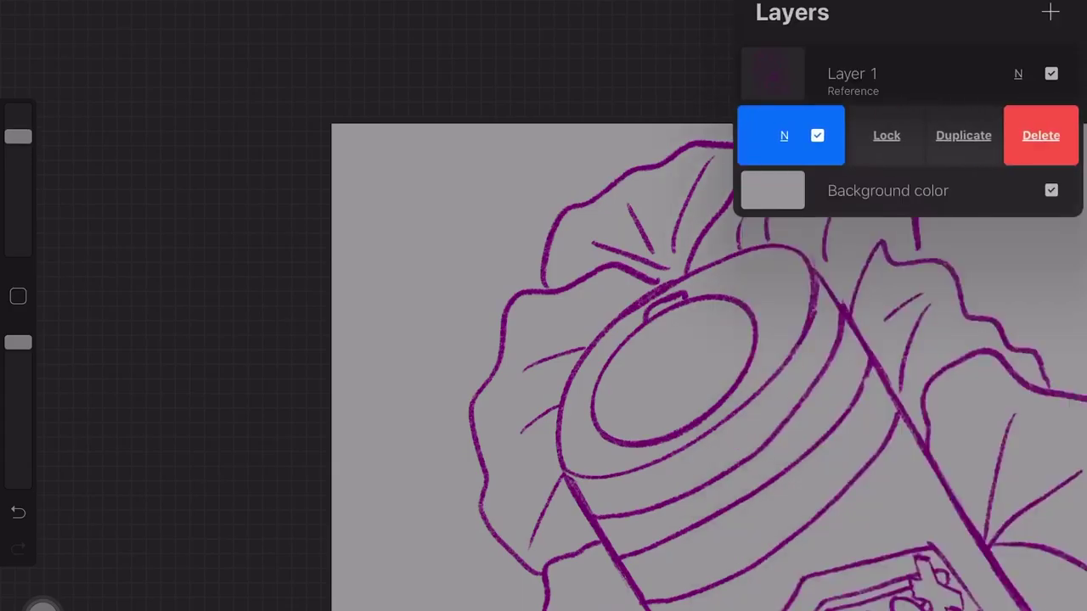
click(1006, 135)
click(1050, 12)
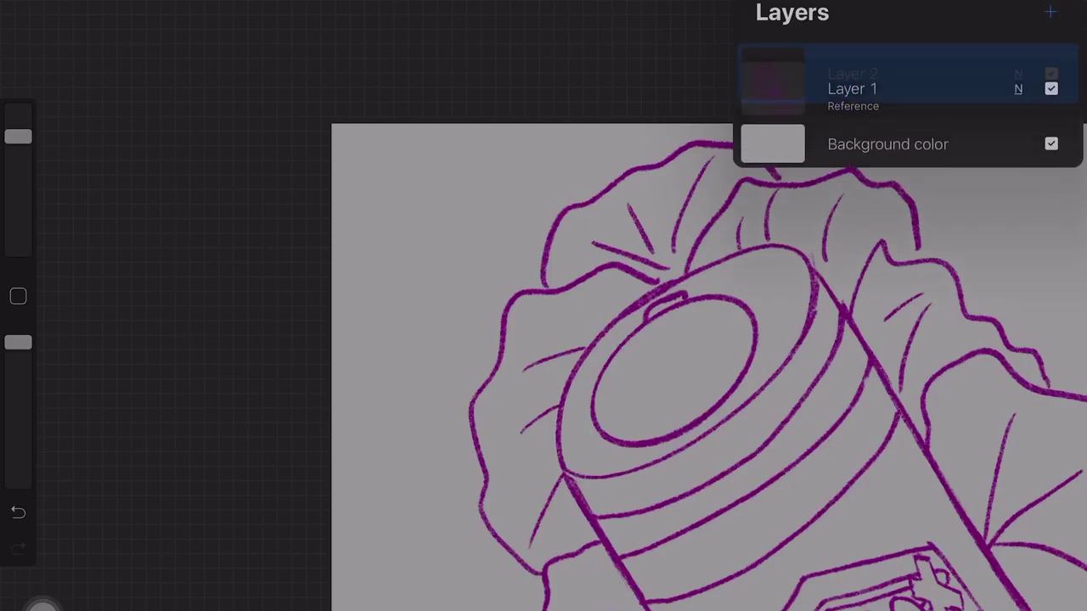
Move Layer 2 below the reference line-art layer and start painting the lid yellow
mouse_move(976, 74)
mouse_down()
mouse_move(806, 74)
mouse_move(976, 73)
mouse_up()
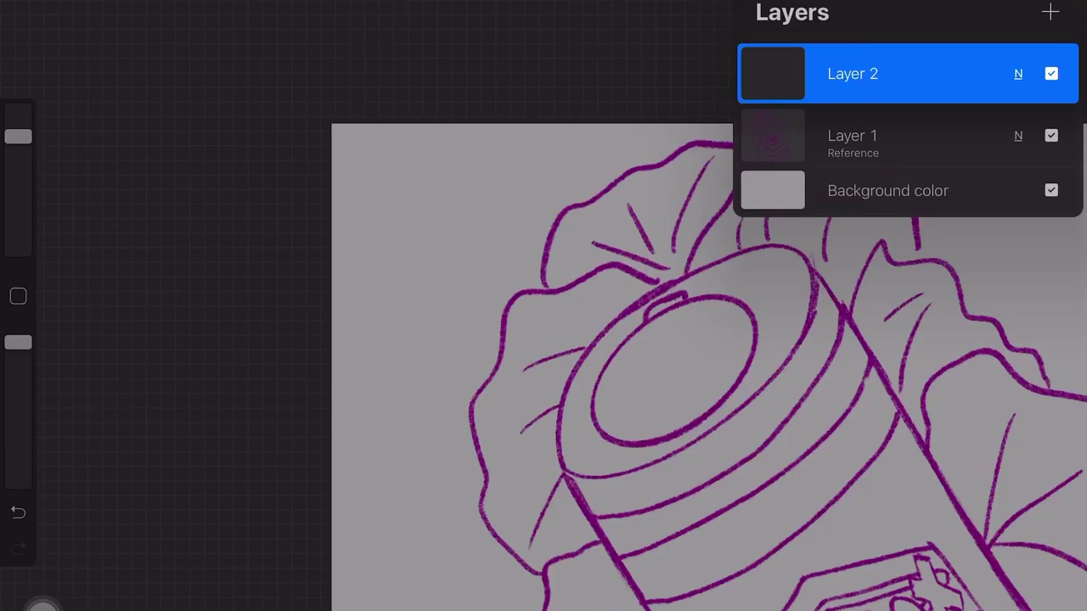
drag(883, 74, 883, 127)
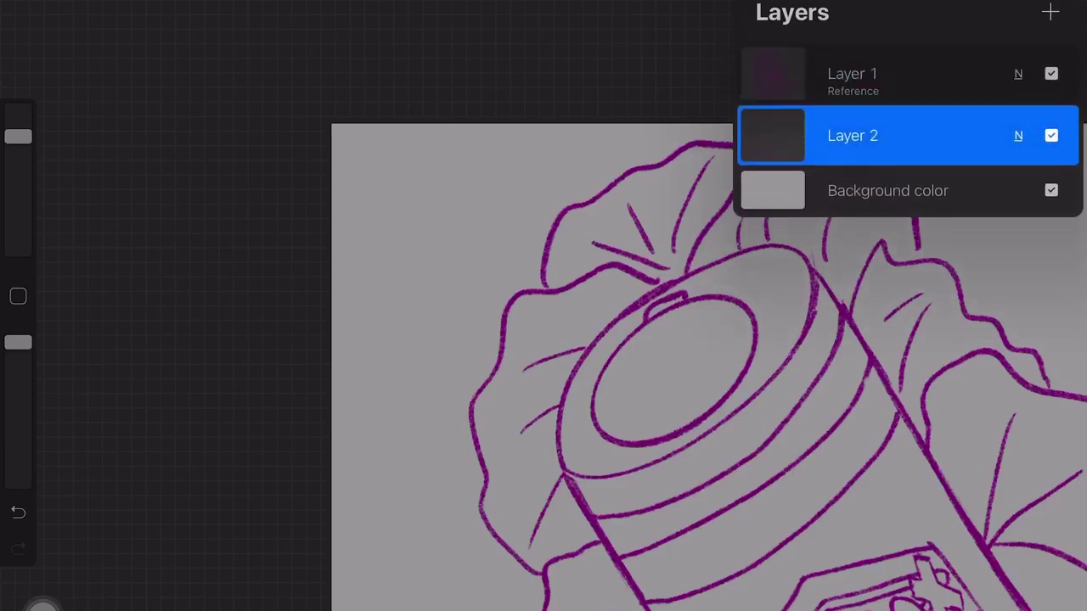
click(594, 339)
mouse_move(730, 333)
mouse_down()
mouse_move(711, 372)
mouse_move(722, 360)
mouse_move(768, 378)
mouse_move(781, 369)
mouse_move(764, 339)
mouse_move(716, 359)
mouse_move(769, 309)
mouse_move(789, 329)
mouse_move(740, 297)
mouse_move(781, 293)
mouse_move(703, 314)
mouse_move(752, 279)
mouse_move(654, 315)
mouse_move(603, 382)
mouse_move(586, 433)
mouse_move(615, 456)
mouse_move(722, 331)
mouse_move(606, 484)
mouse_move(650, 489)
mouse_move(692, 462)
mouse_move(730, 406)
mouse_move(761, 411)
mouse_move(817, 310)
mouse_up()
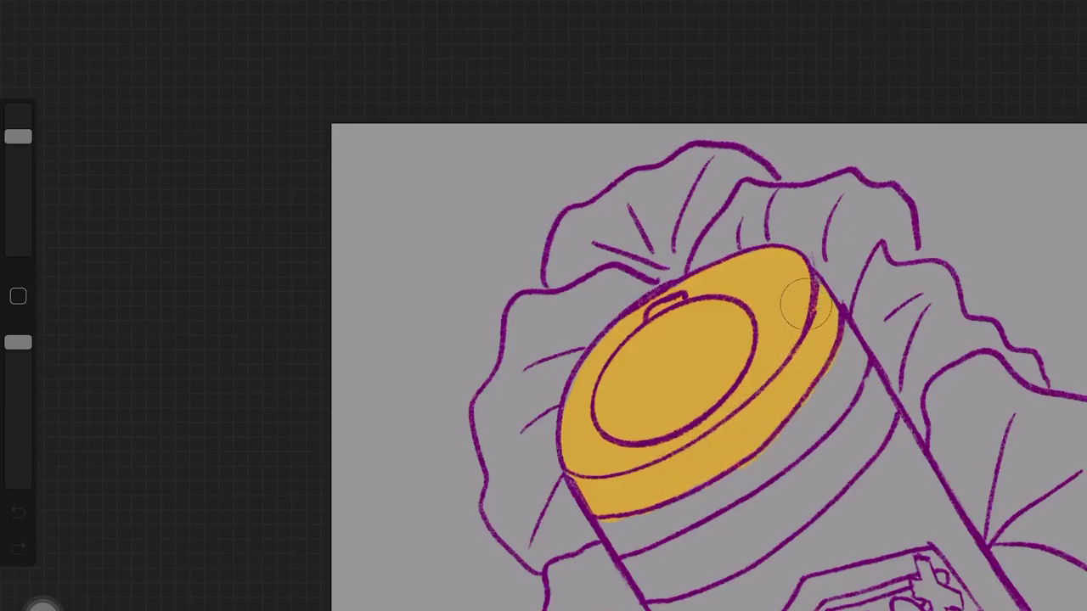
scroll(709, 367, down, 3)
scroll(751, 370, down, 3)
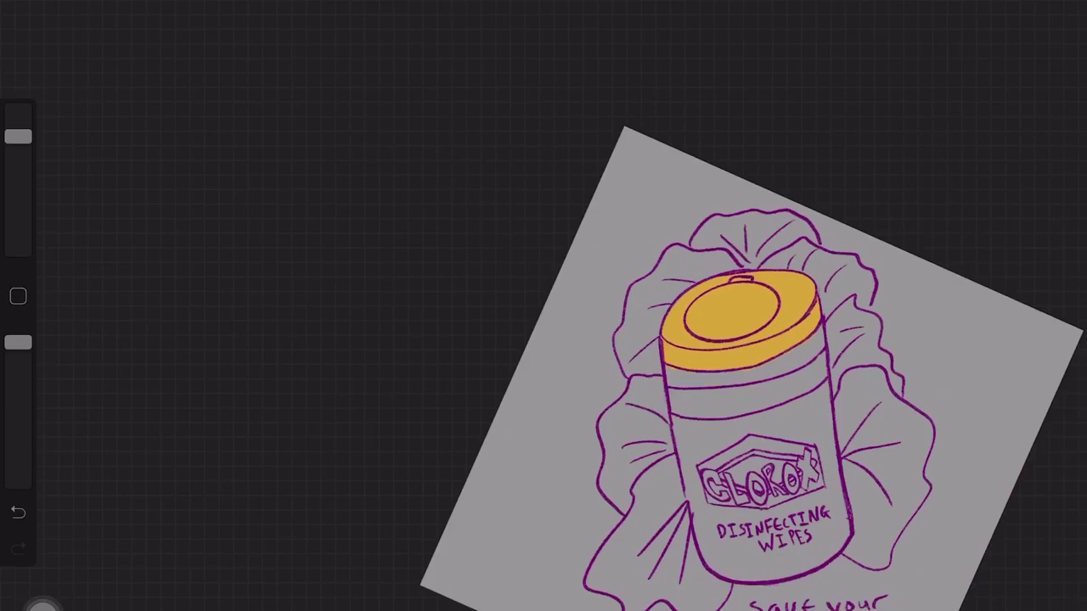
scroll(679, 340, up, 5)
scroll(679, 339, up, 2)
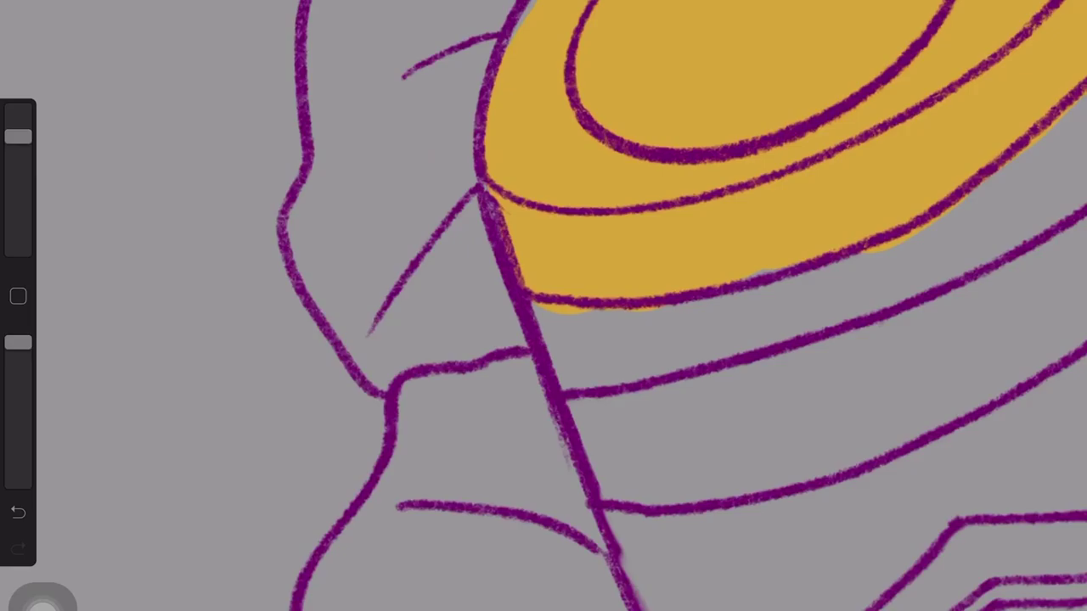
Erase the yellow spilling below and right of the lid outline, resizing the eraser as needed
drag(18, 135, 18, 151)
drag(561, 315, 585, 314)
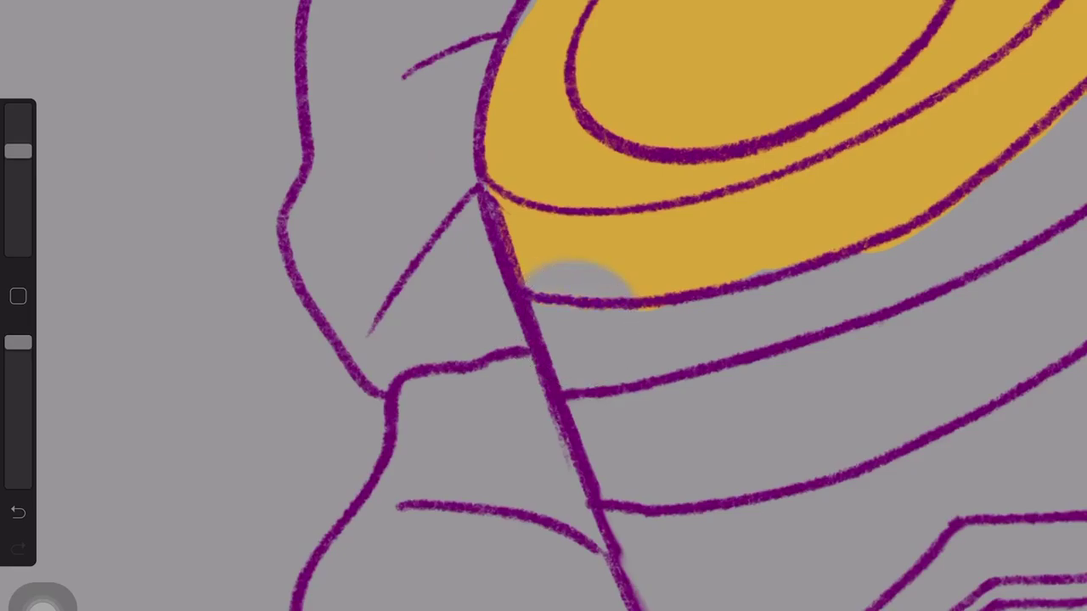
key(ctrl+z)
drag(18, 151, 18, 212)
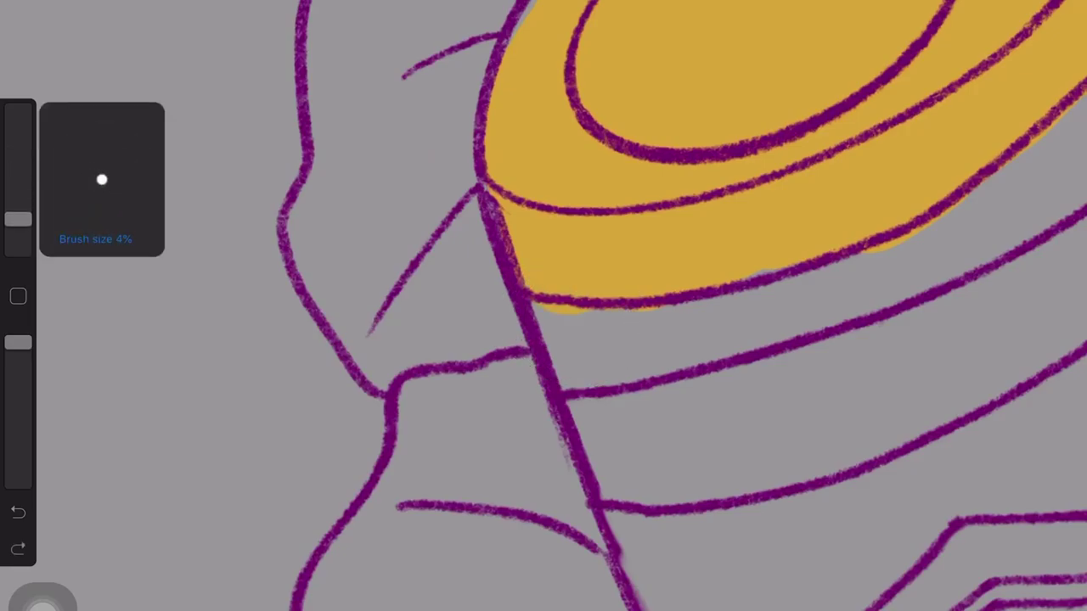
drag(544, 313, 674, 317)
mouse_move(913, 238)
mouse_down()
mouse_move(874, 247)
mouse_move(937, 220)
mouse_up()
mouse_move(17, 211)
mouse_down()
mouse_move(17, 136)
mouse_move(18, 212)
mouse_up()
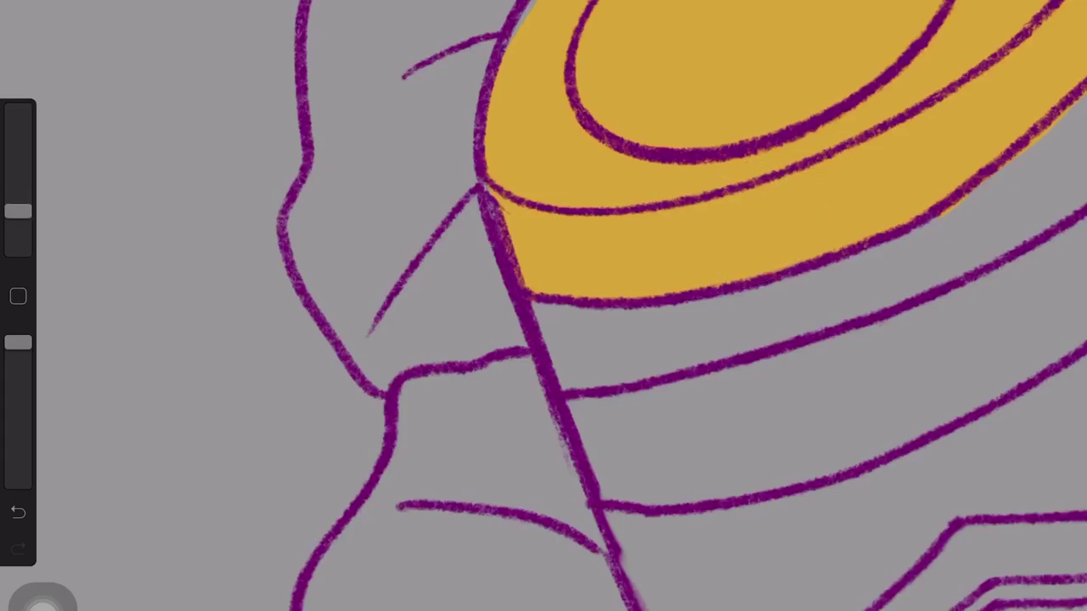
drag(1013, 162, 1075, 111)
scroll(544, 306, down, 3)
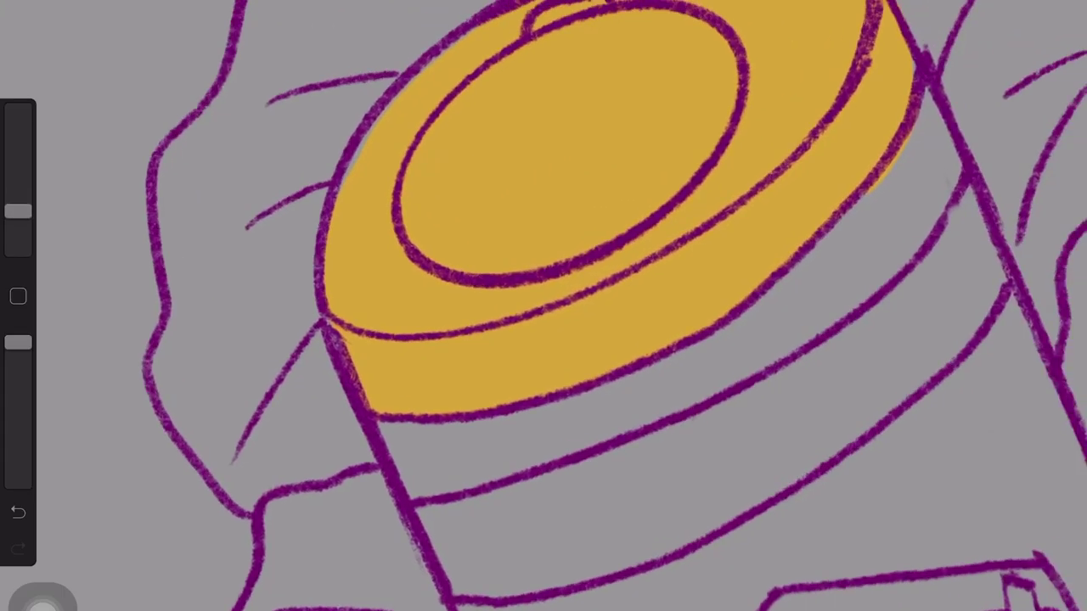
drag(785, 216, 827, 150)
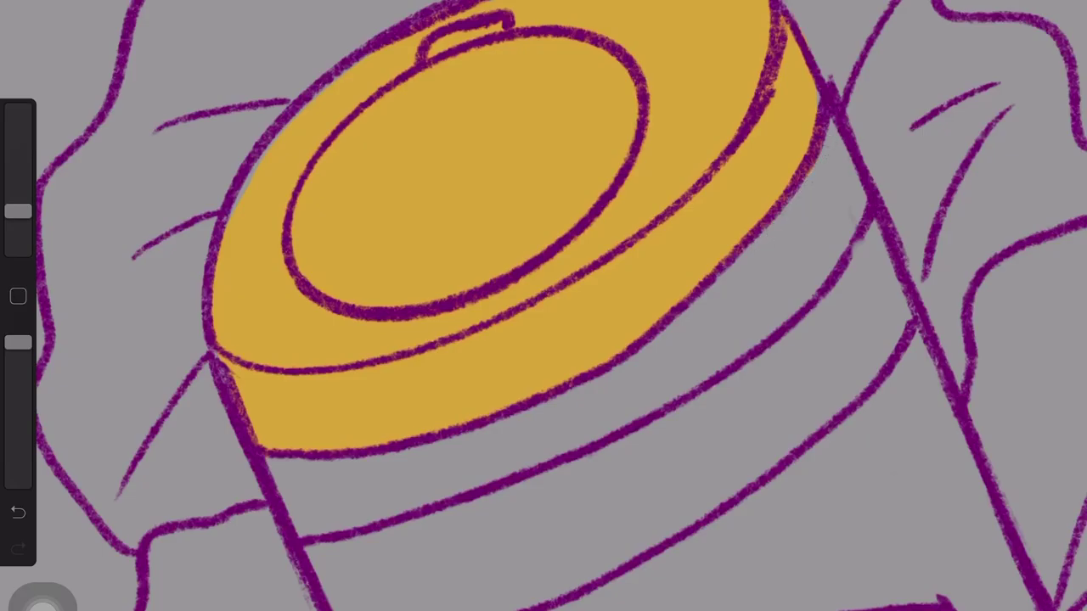
click(1066, 3)
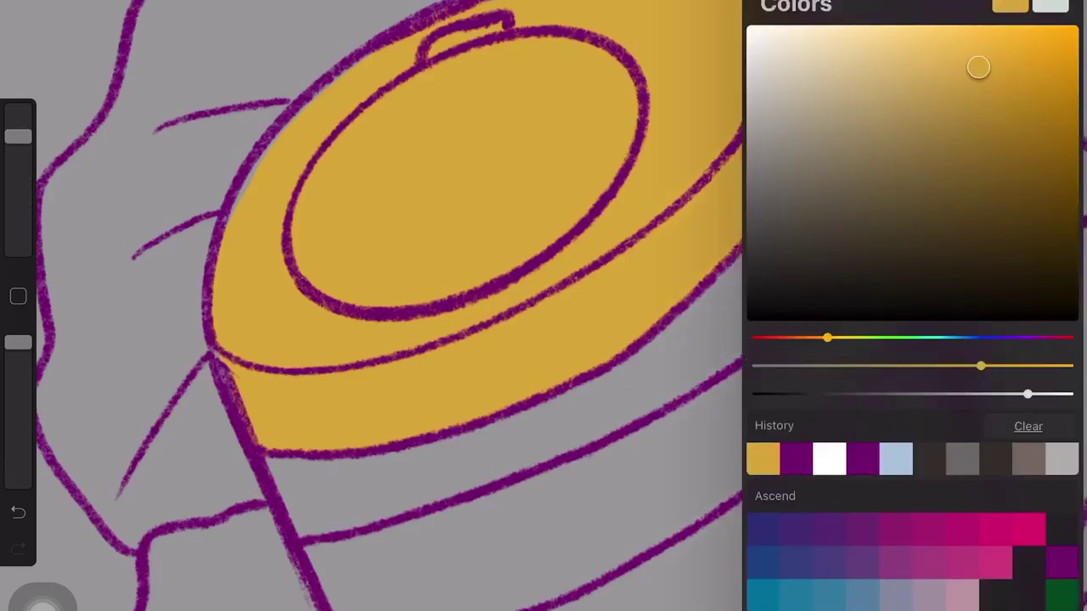
Switch the colour to blue and paint the band below the lid
drag(827, 337, 984, 337)
click(1050, 5)
click(325, 556)
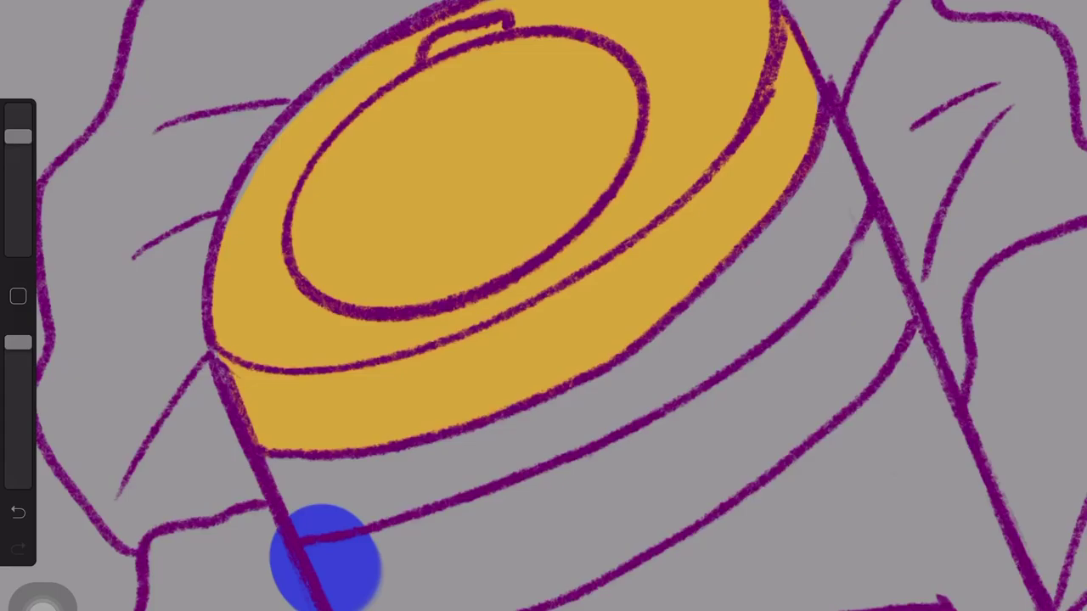
key(ctrl+z)
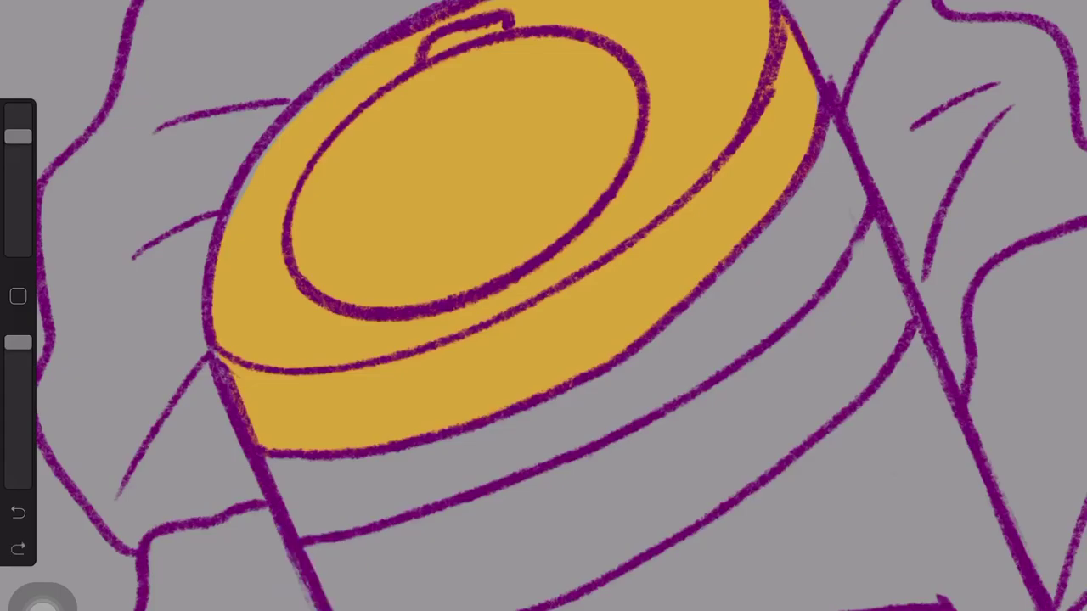
mouse_move(357, 543)
mouse_down()
mouse_move(386, 581)
mouse_move(521, 563)
mouse_move(707, 466)
mouse_move(842, 369)
mouse_move(862, 322)
mouse_move(837, 254)
mouse_move(837, 286)
mouse_move(543, 495)
mouse_move(386, 509)
mouse_up()
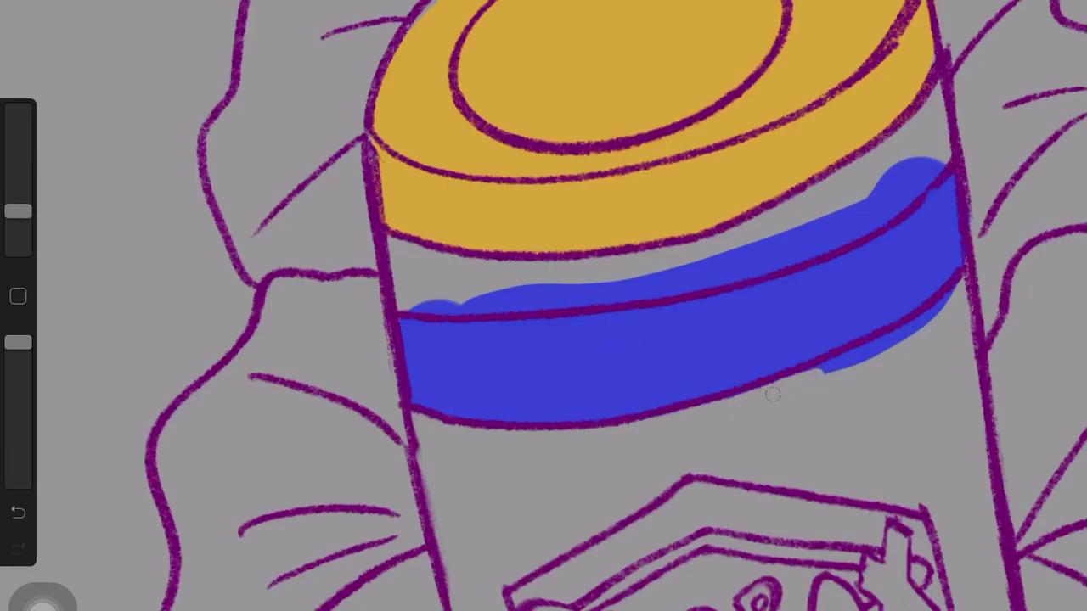
Erase the blue overhang around the band, especially along its top edge
drag(913, 332, 955, 289)
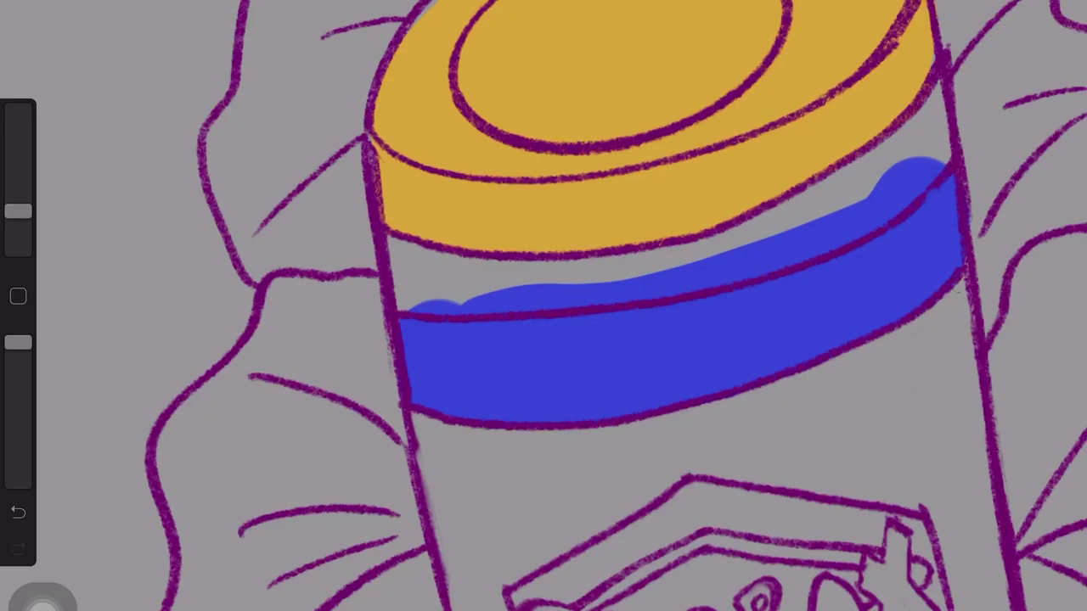
mouse_move(934, 169)
mouse_down()
mouse_move(873, 204)
mouse_move(934, 180)
mouse_up()
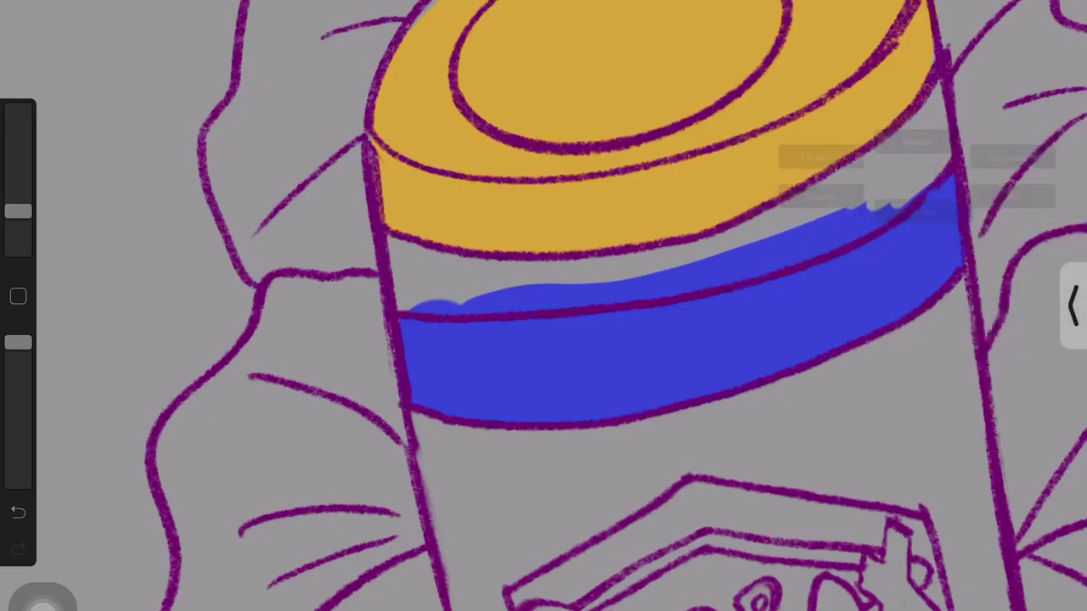
mouse_move(873, 204)
mouse_down()
mouse_move(776, 244)
mouse_move(892, 208)
mouse_up()
drag(832, 229, 930, 174)
mouse_move(891, 210)
mouse_down()
mouse_move(789, 254)
mouse_move(670, 276)
mouse_move(780, 250)
mouse_move(694, 283)
mouse_up()
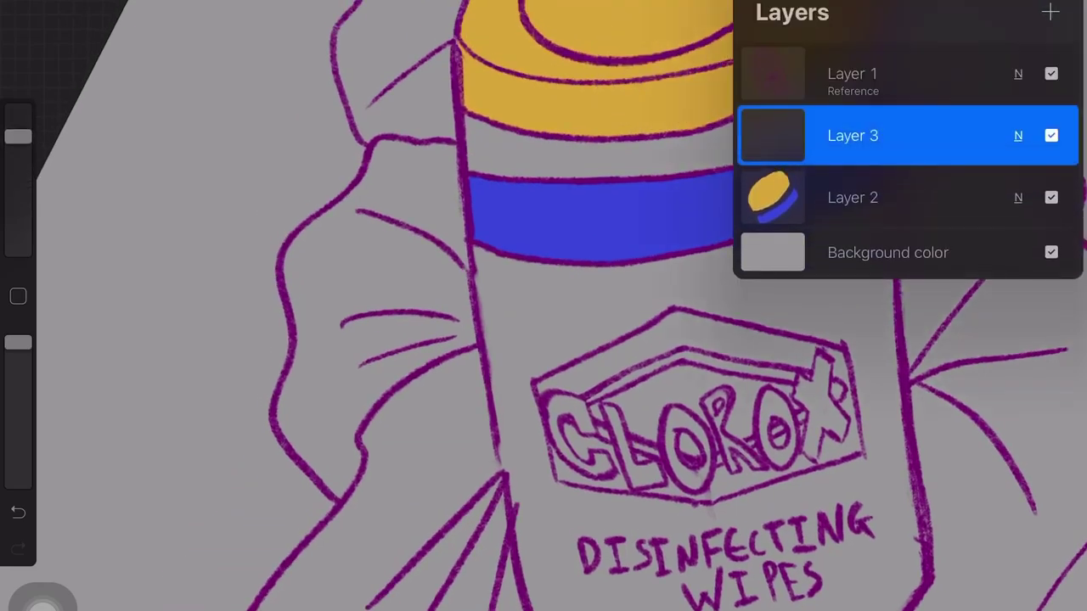
Move Layer 3 beneath Layer 2 so the can body sits under the lid
drag(852, 136, 852, 197)
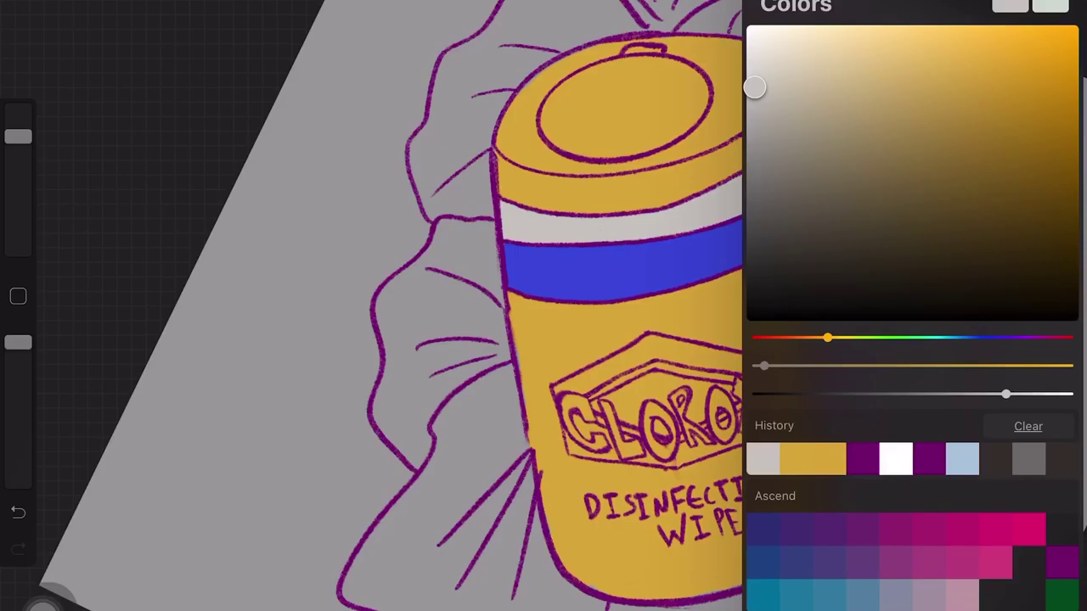
Select the reference layer and try the 6B Pencil from the Sketching brushes
click(1010, 7)
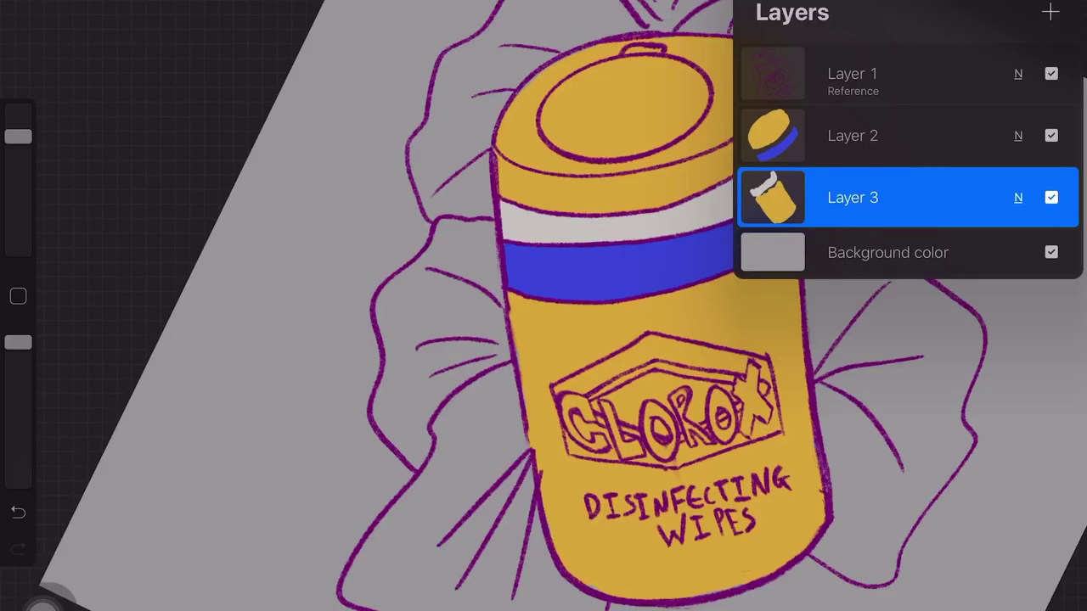
click(852, 77)
click(883, 7)
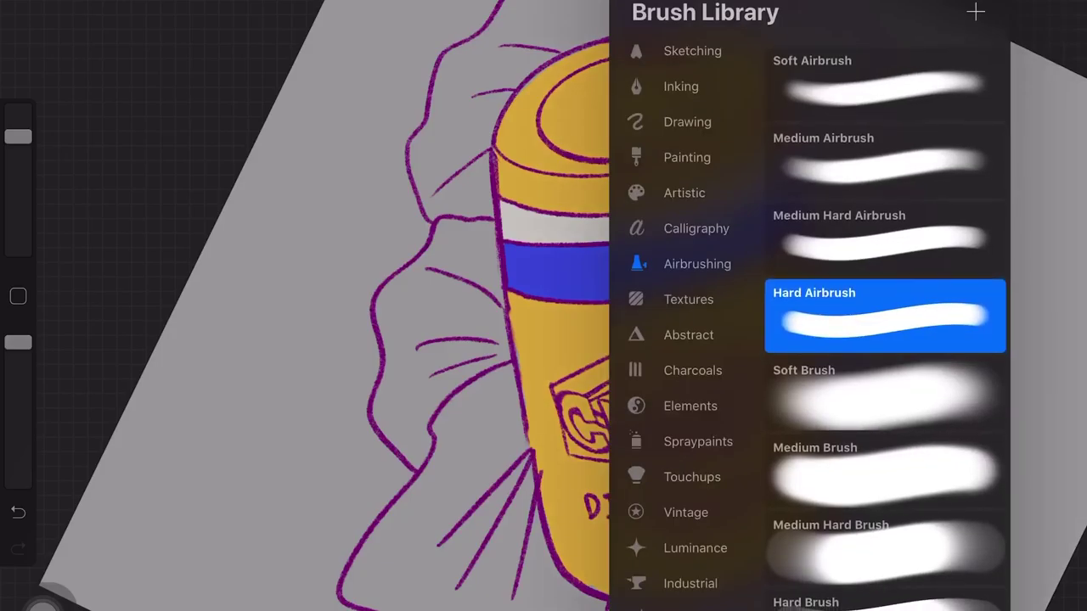
click(691, 51)
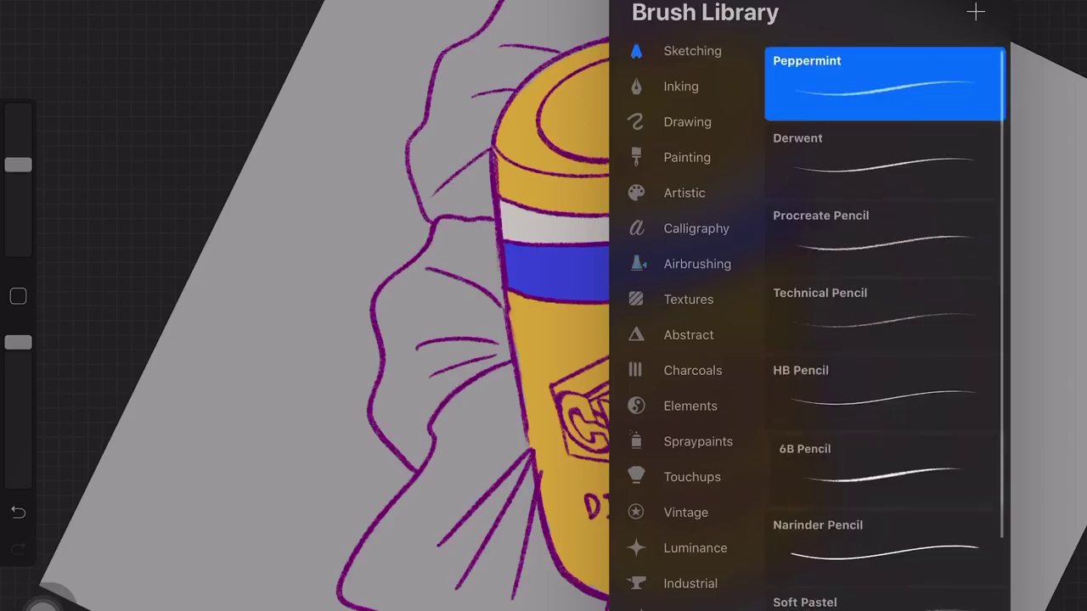
scroll(882, 339, down, 2)
click(883, 384)
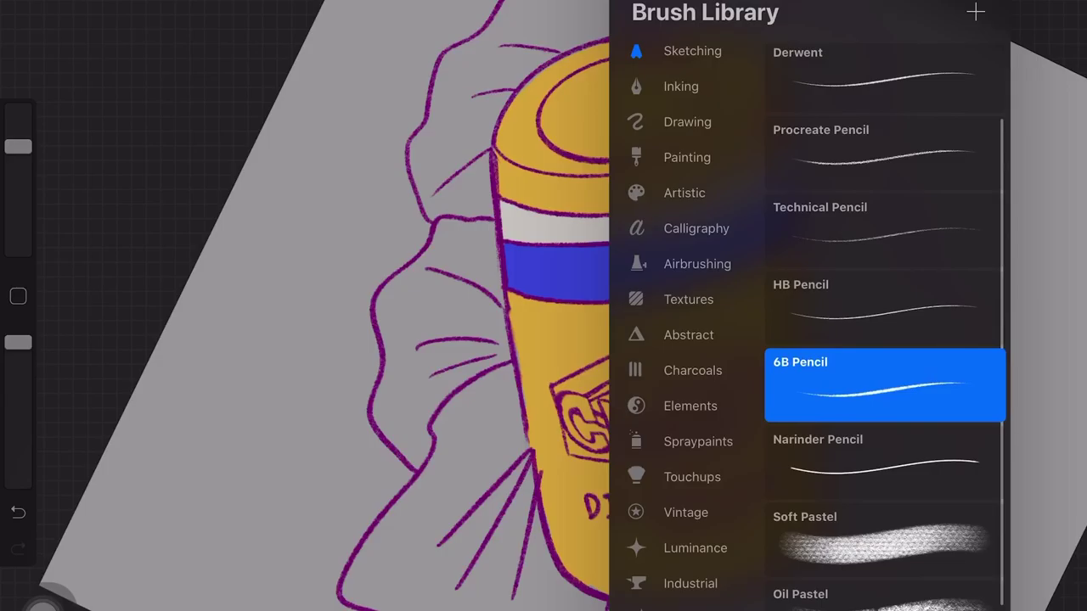
click(882, 7)
Select the can-body Layer 3 and browse the Airbrushing brushes
click(1061, 6)
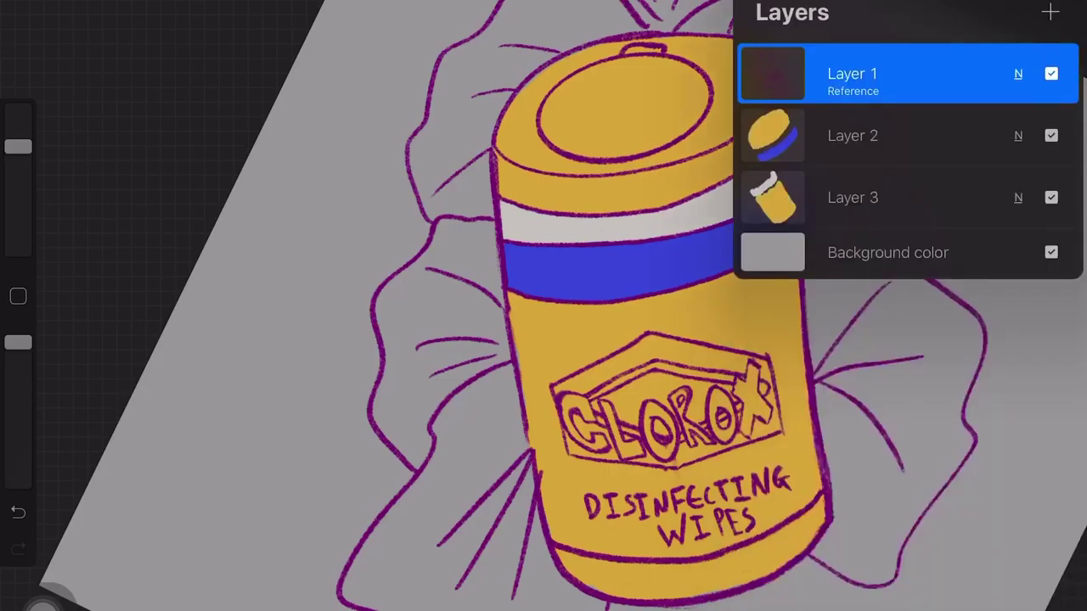
click(854, 196)
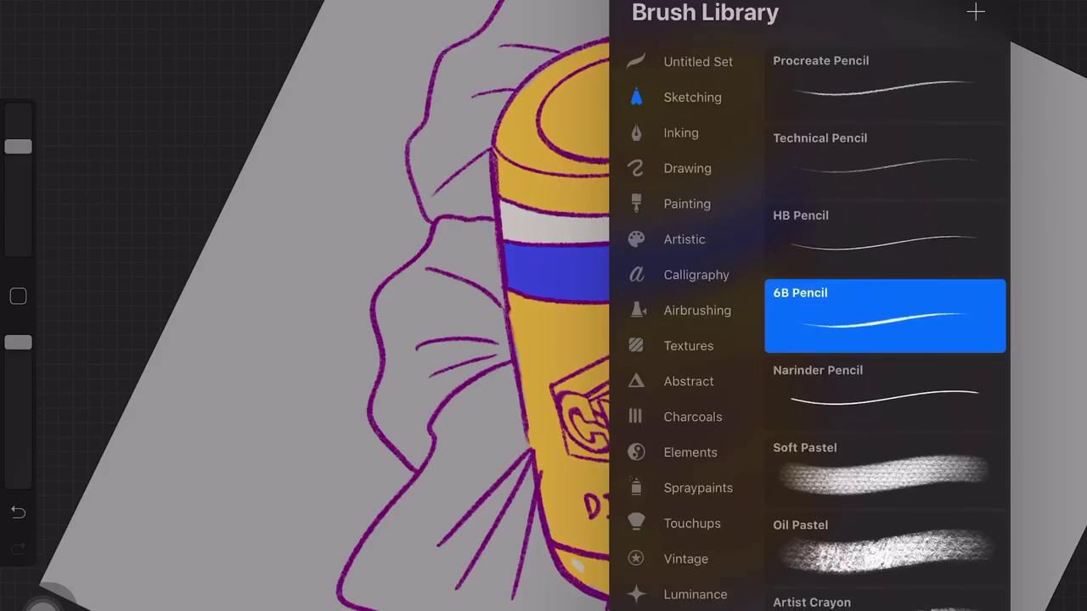
click(697, 310)
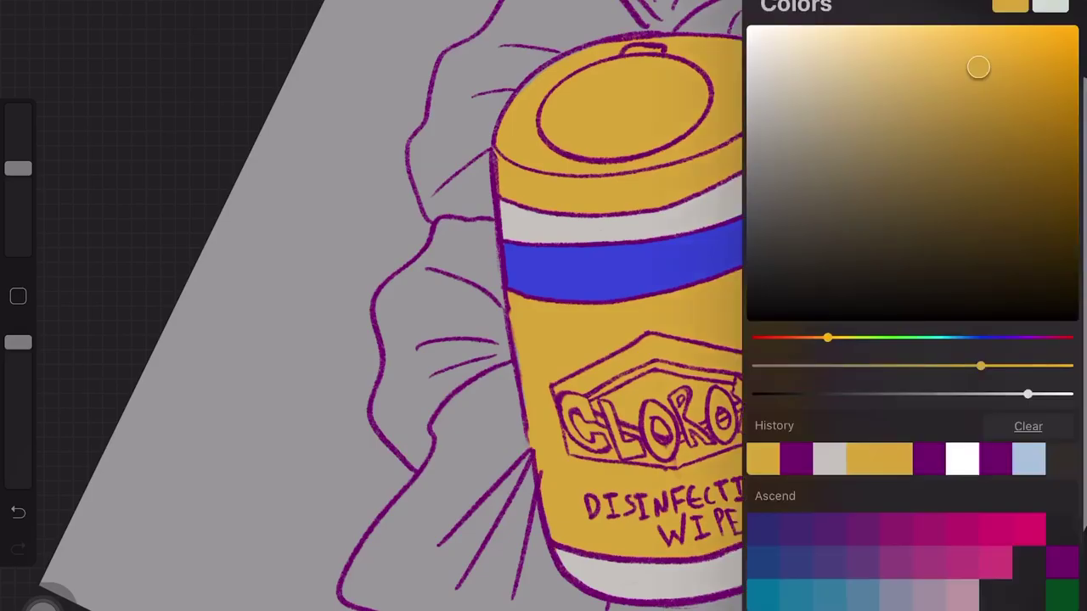
Add a new Layer 4 above the can-body layer
click(1018, 1)
click(1050, 12)
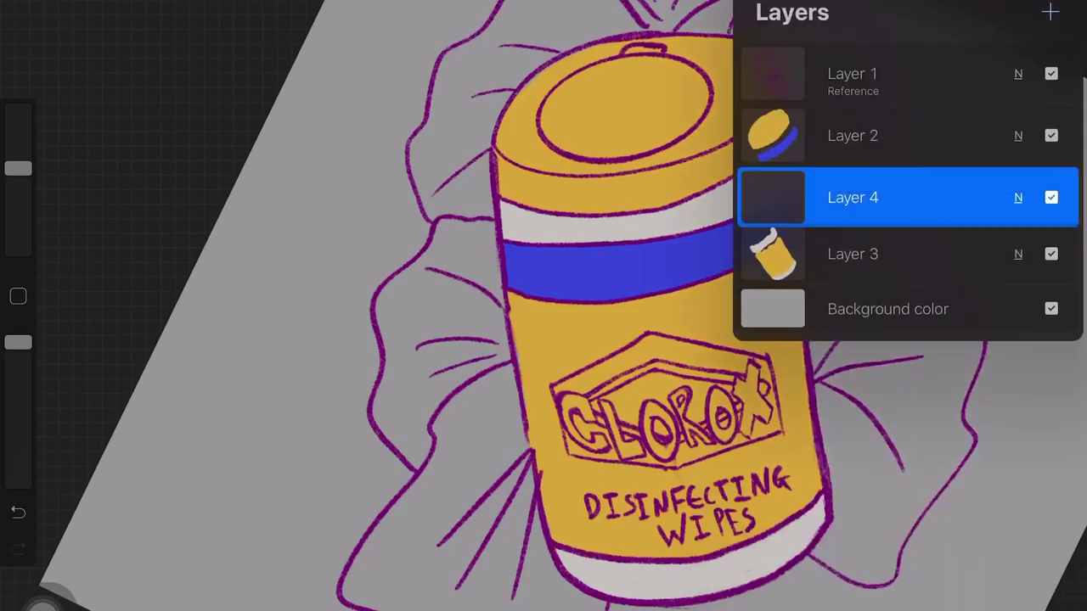
Change the brush colour to red for the logo hexagon, then add Layer 5
click(1062, 1)
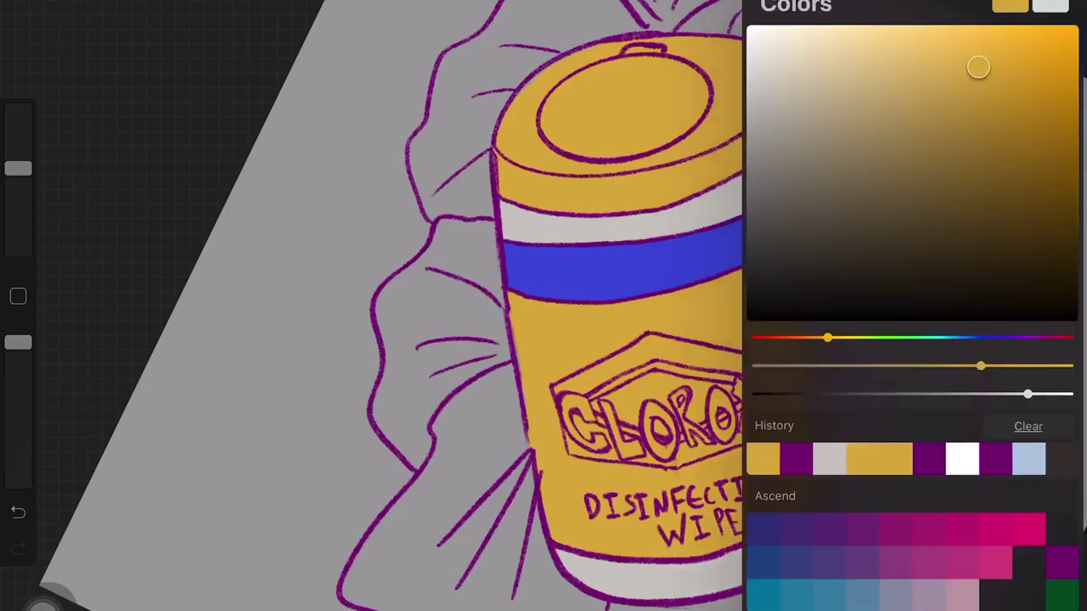
drag(827, 338, 754, 338)
click(1062, 2)
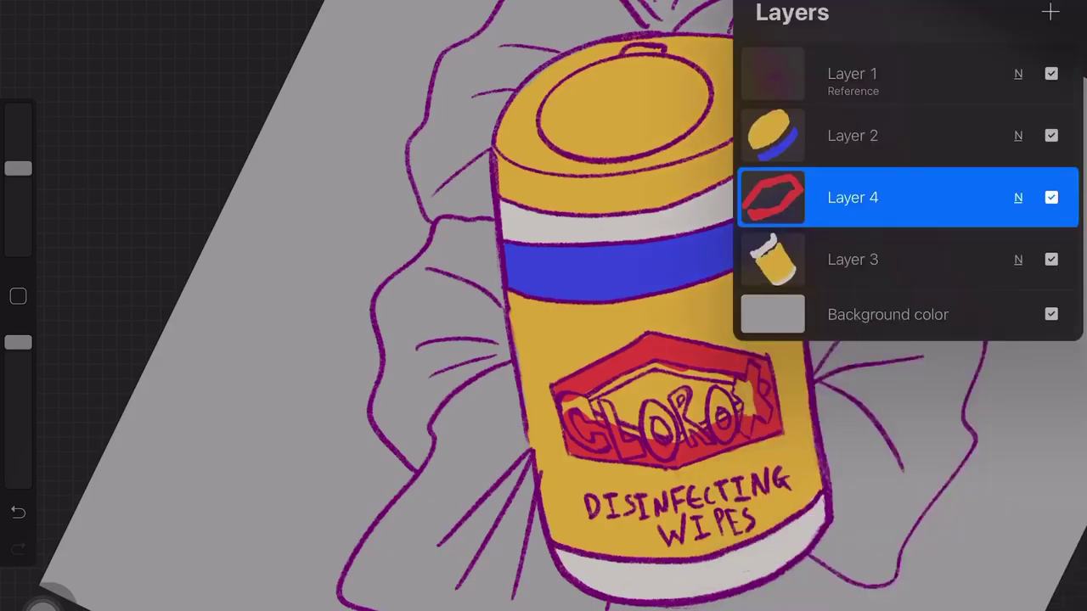
click(1050, 12)
Group Layer 5 with Layer 4, then add a new layer above Layer 4
drag(852, 197, 849, 239)
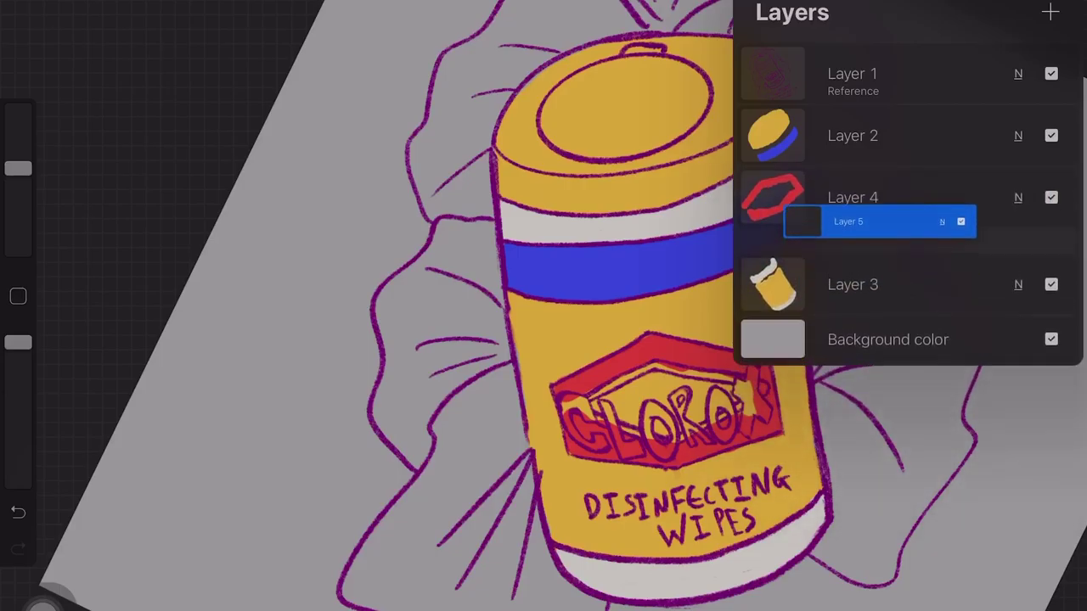
mouse_move(849, 239)
mouse_down()
mouse_move(849, 218)
mouse_move(853, 301)
mouse_up()
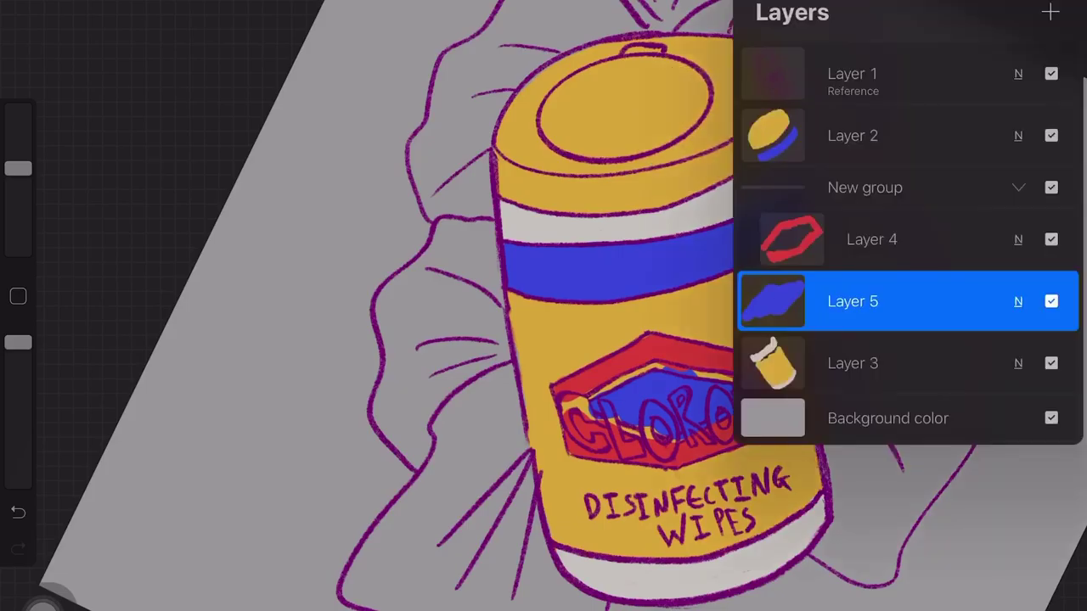
click(871, 239)
click(1050, 12)
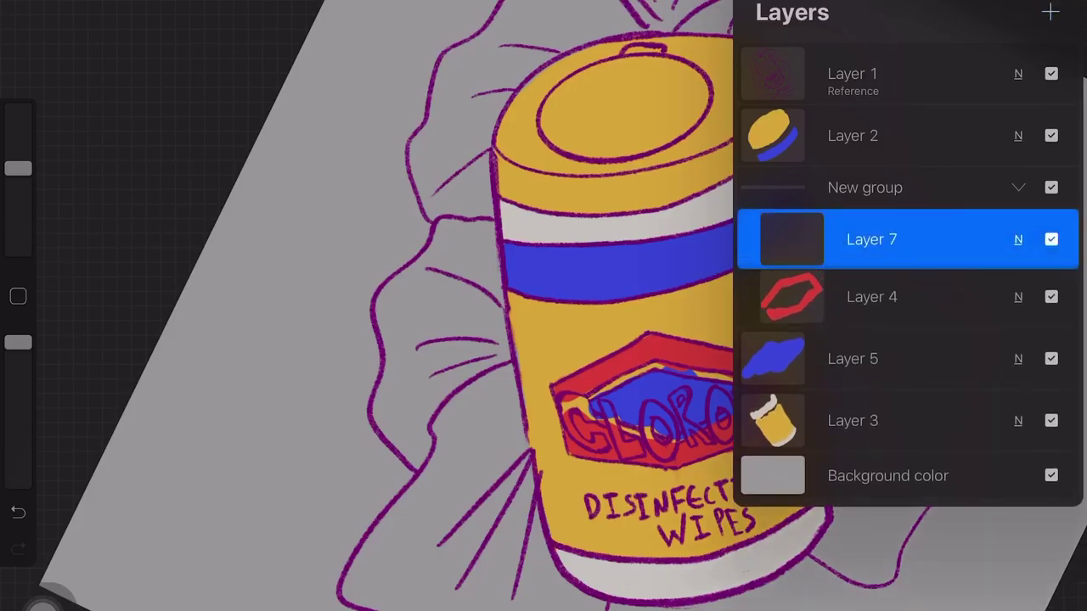
scroll(543, 305, up, 5)
scroll(543, 382, up, 5)
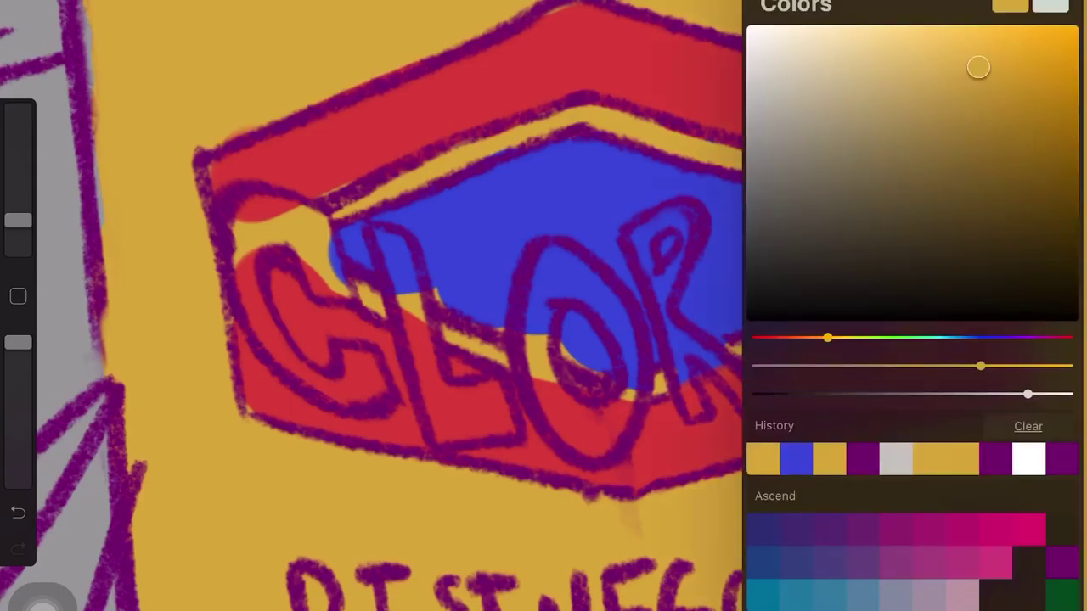
Add Layer 8 for the lettering and sample the can's light band colour
click(1014, 7)
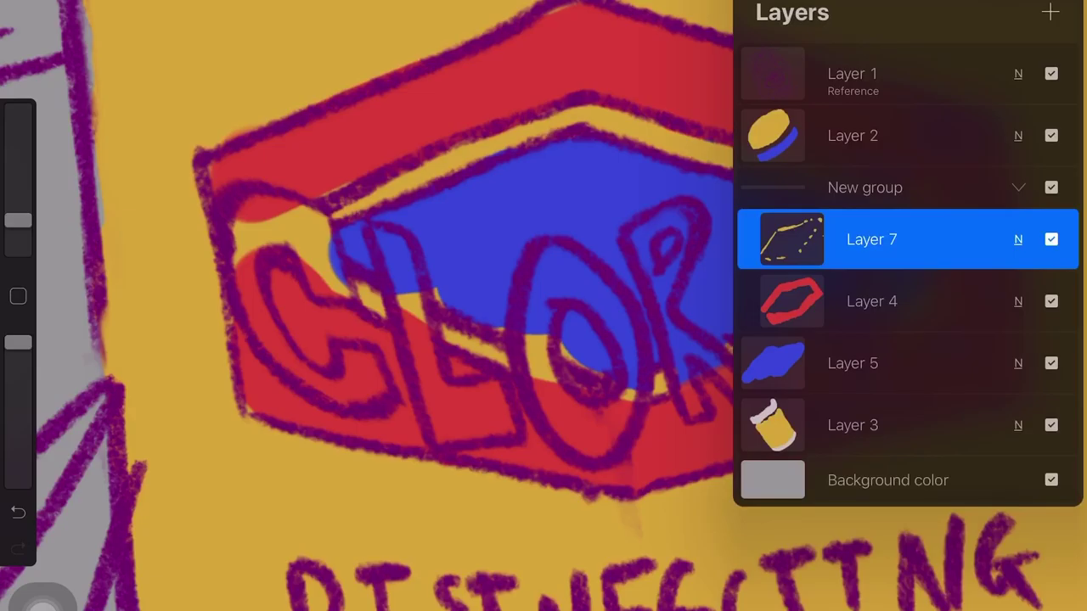
click(1050, 12)
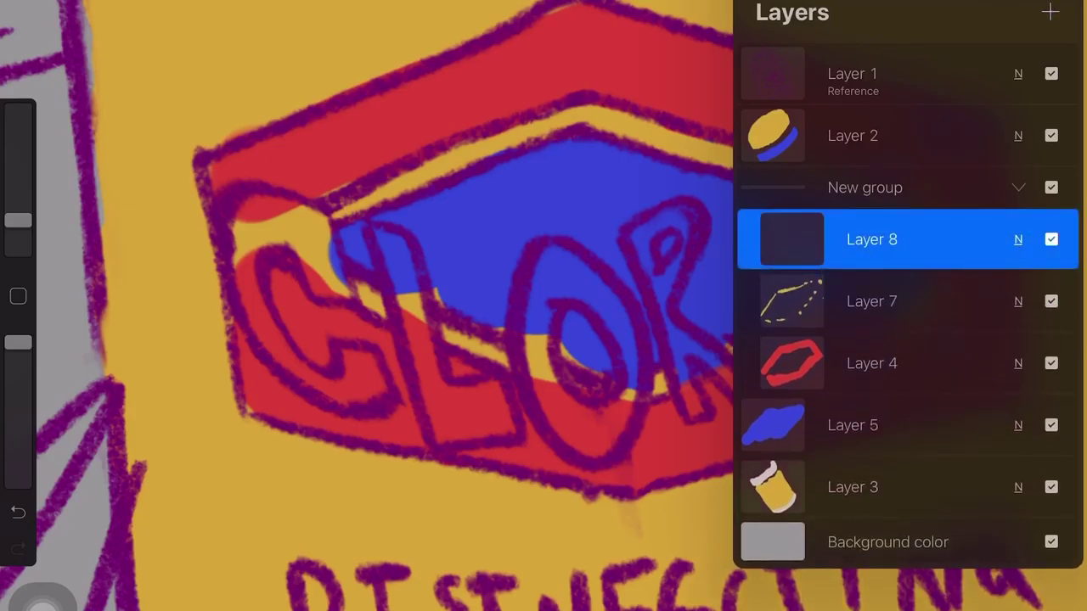
click(1061, 8)
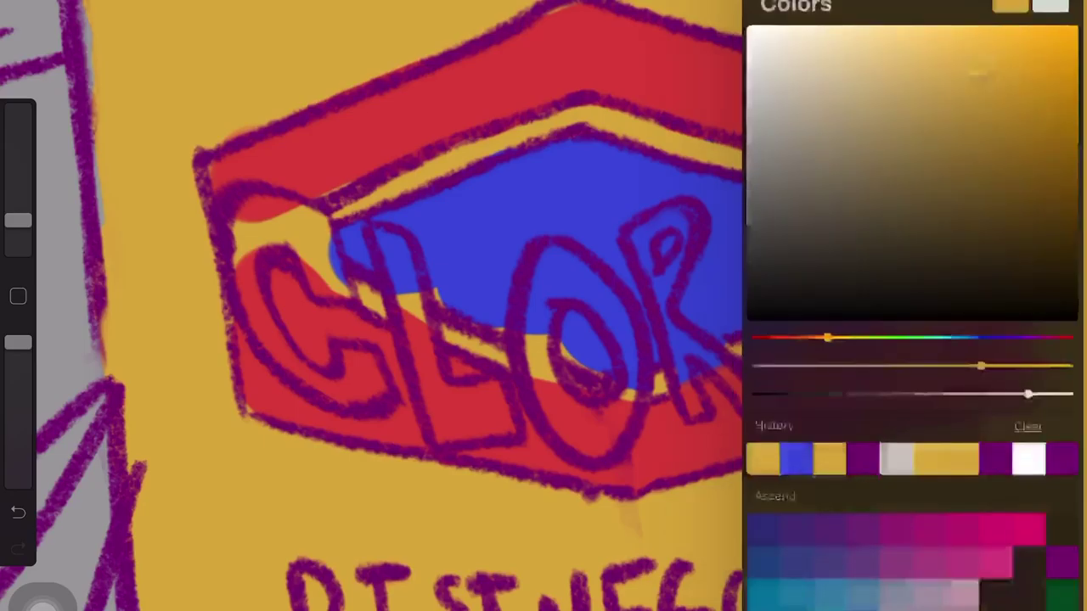
scroll(374, 306, down, 5)
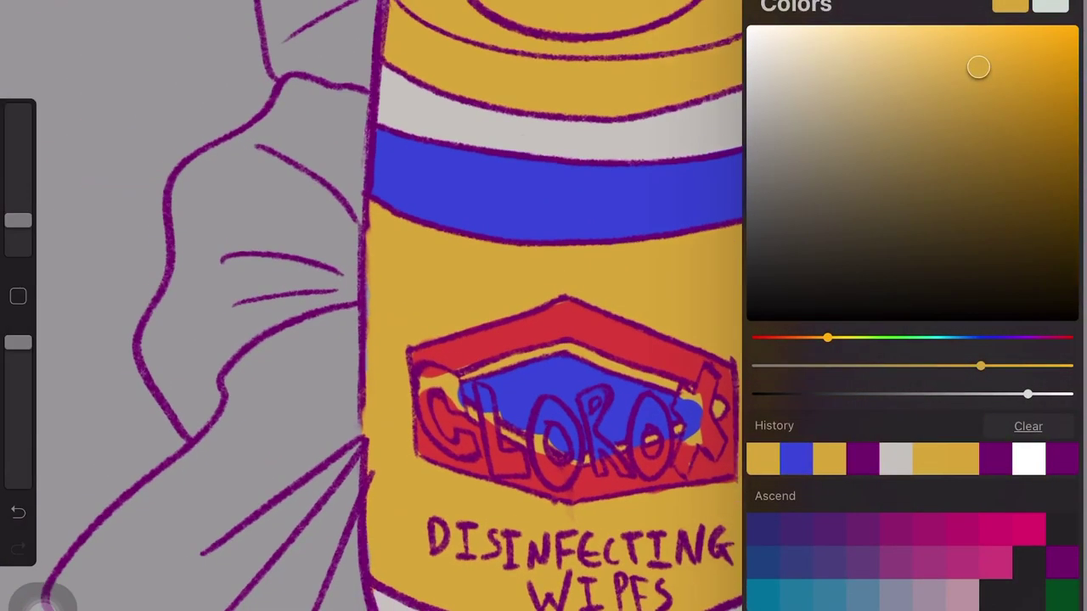
click(437, 85)
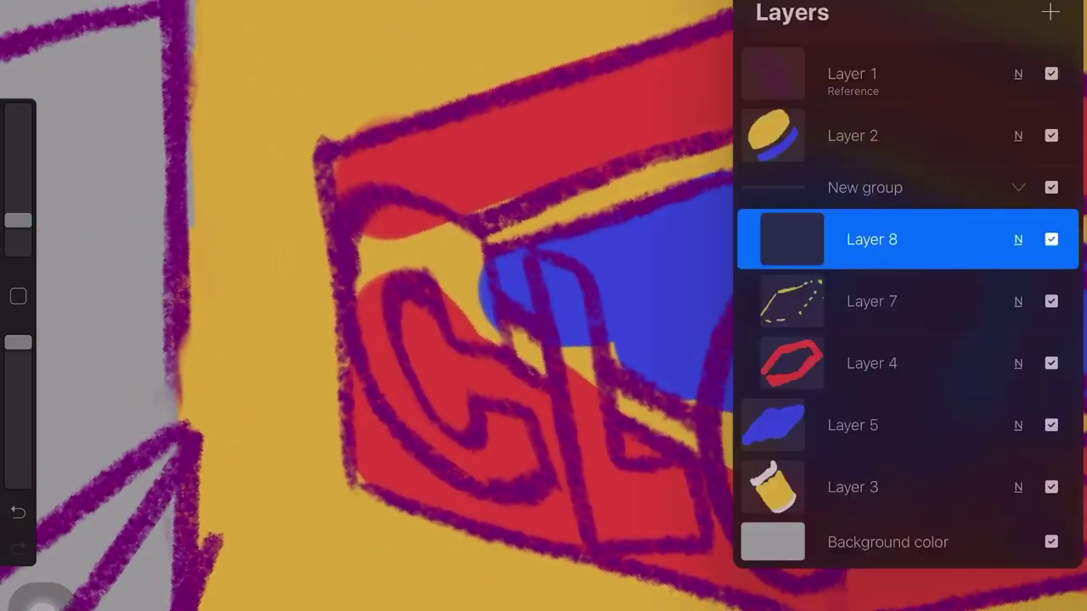
key(l)
scroll(543, 305, down, 1)
scroll(543, 305, down, 2)
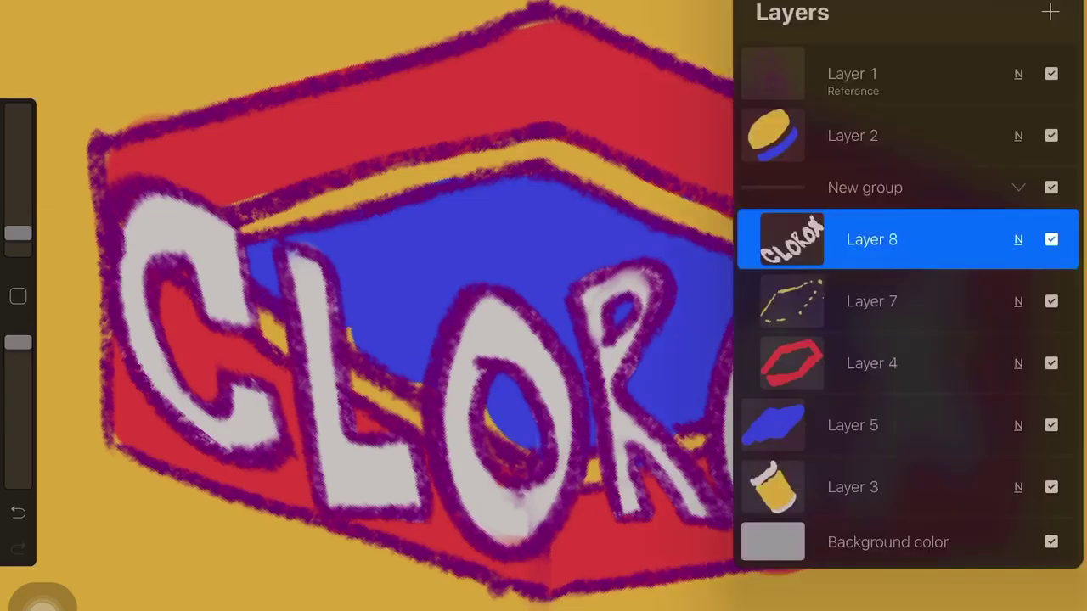
Select the blue logo shape's layer to touch up the Clorox logo colours
click(852, 426)
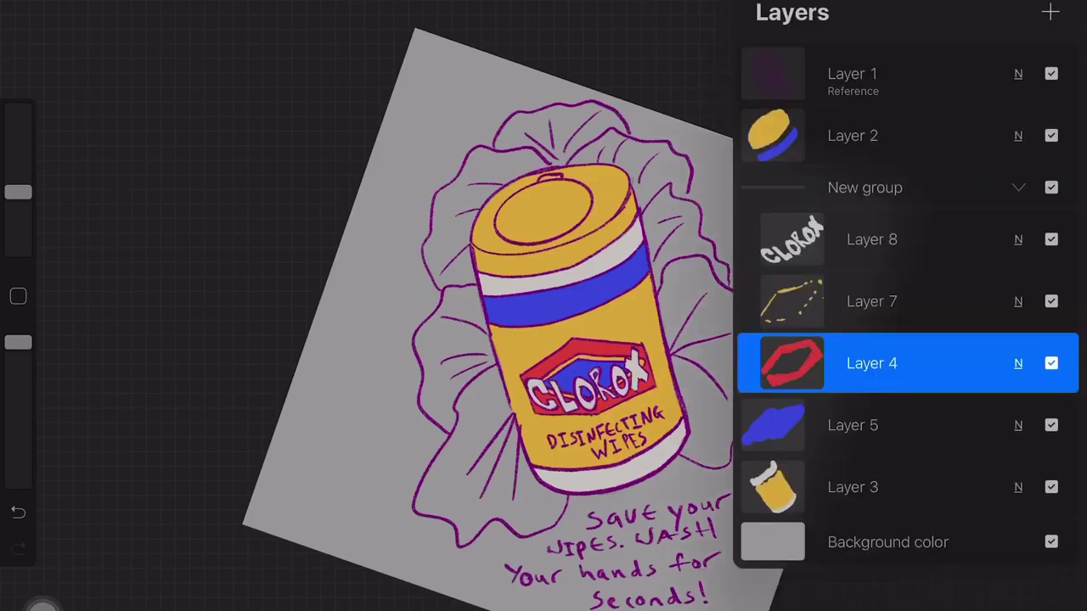
Choose a saturated mint green as the paint colour
click(1066, 3)
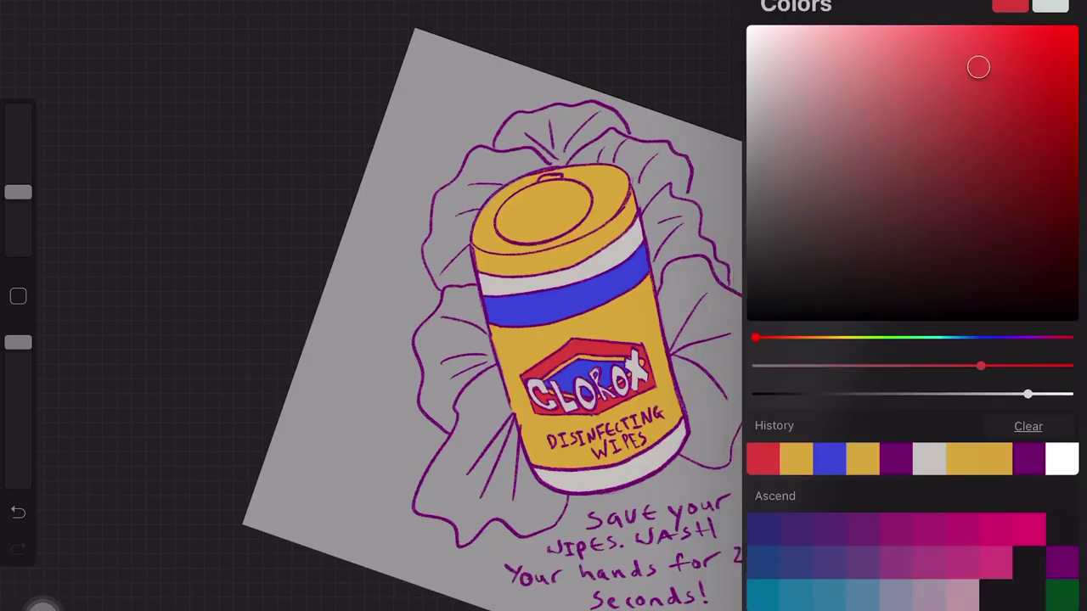
click(921, 366)
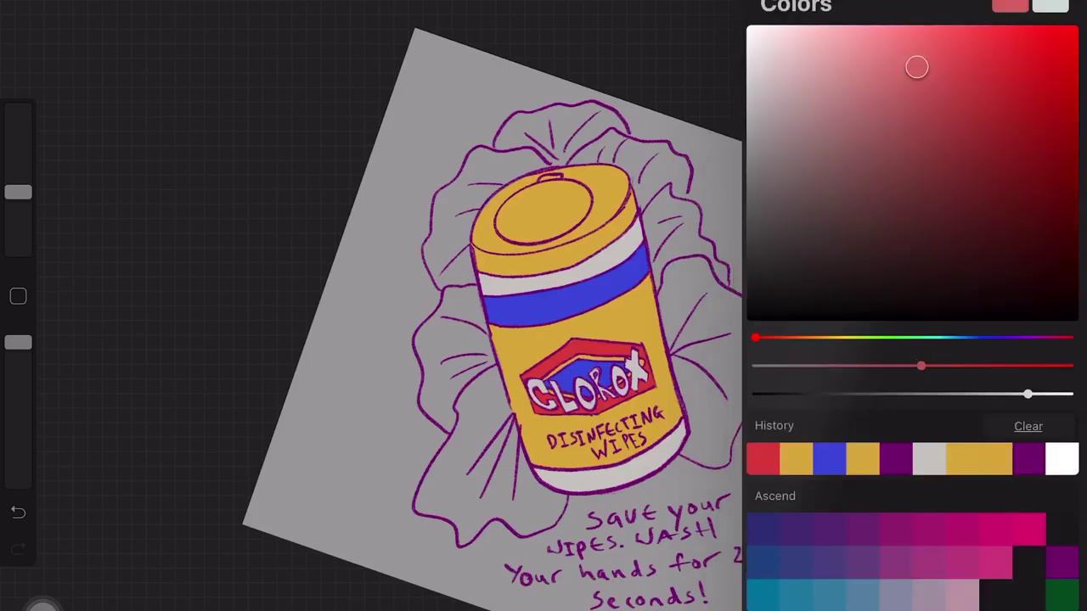
click(921, 337)
drag(917, 67, 978, 66)
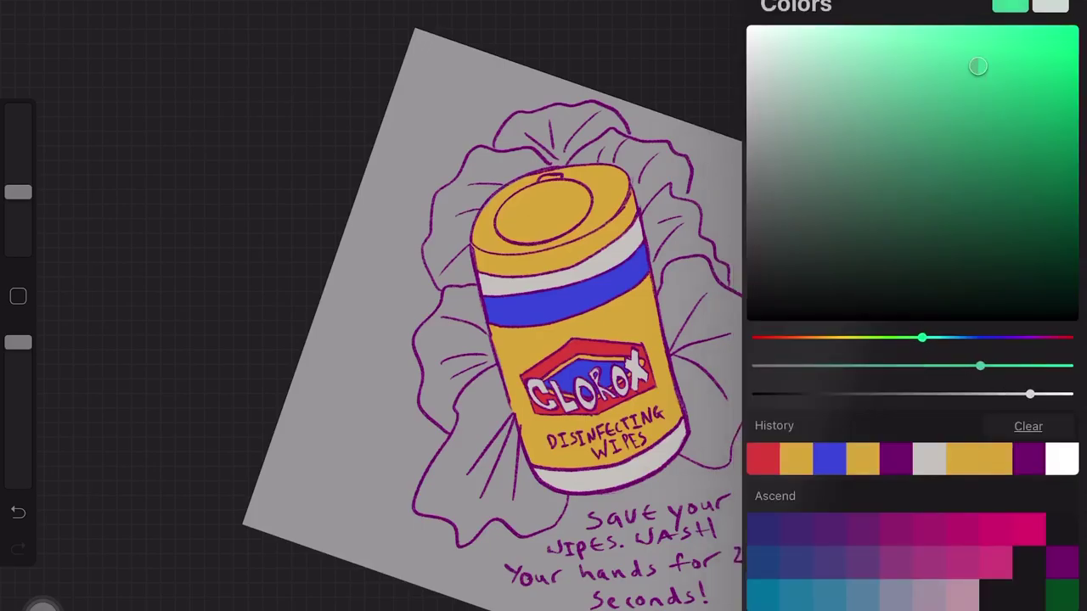
click(930, 3)
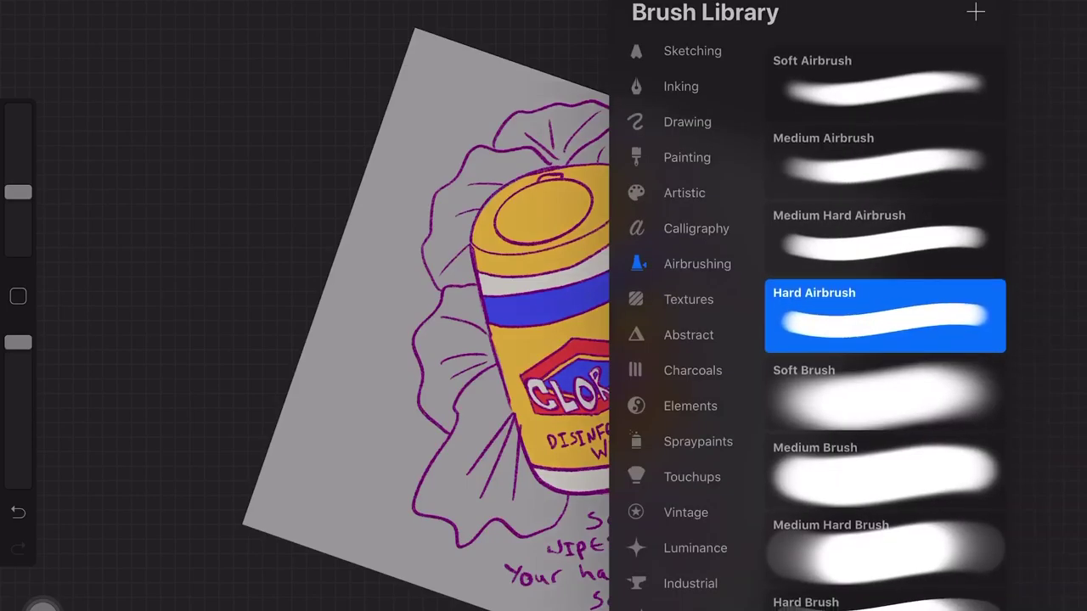
Add a new empty layer beneath the can's base-colour layer (Layer 3)
click(1031, 3)
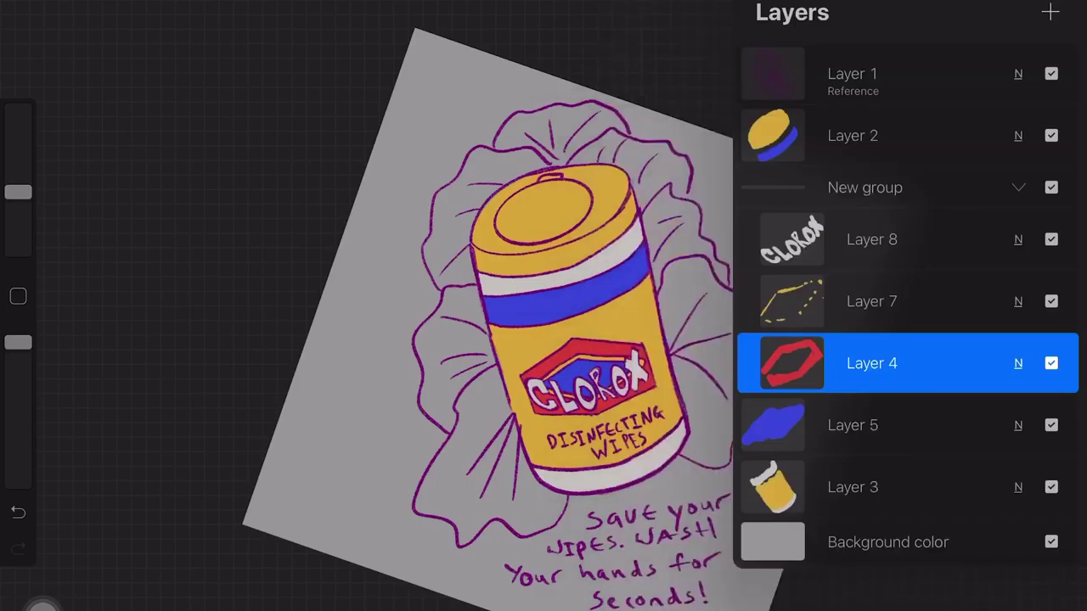
click(852, 487)
click(1051, 11)
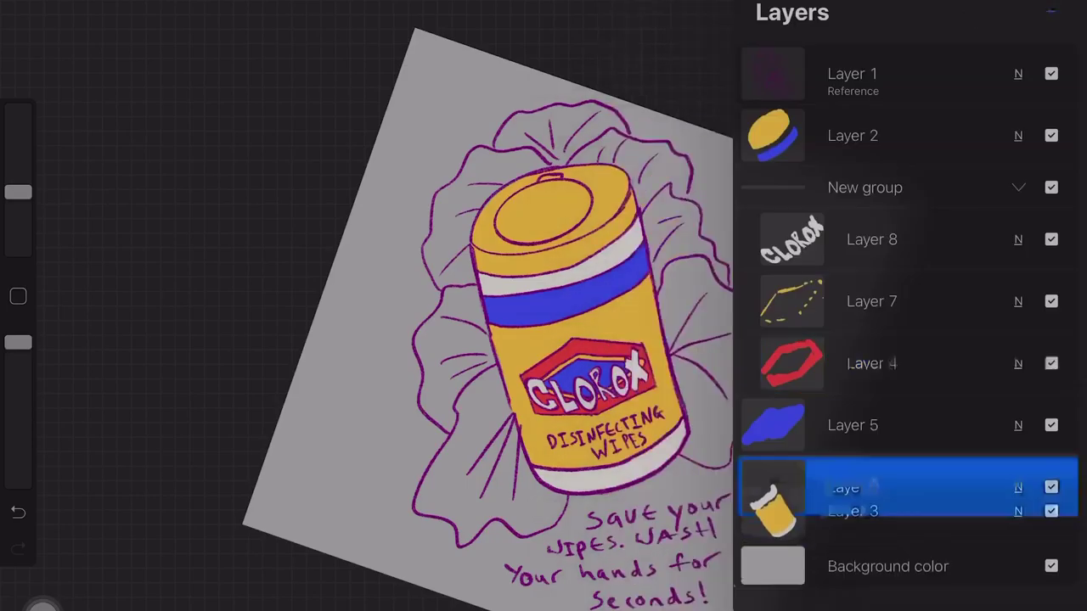
drag(852, 487, 853, 548)
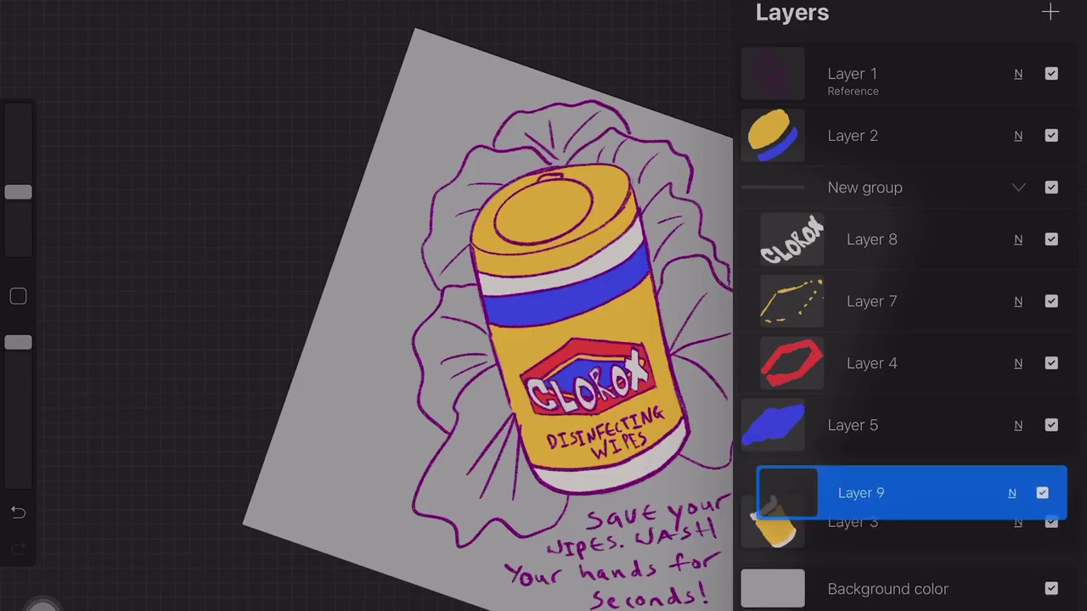
click(1032, 2)
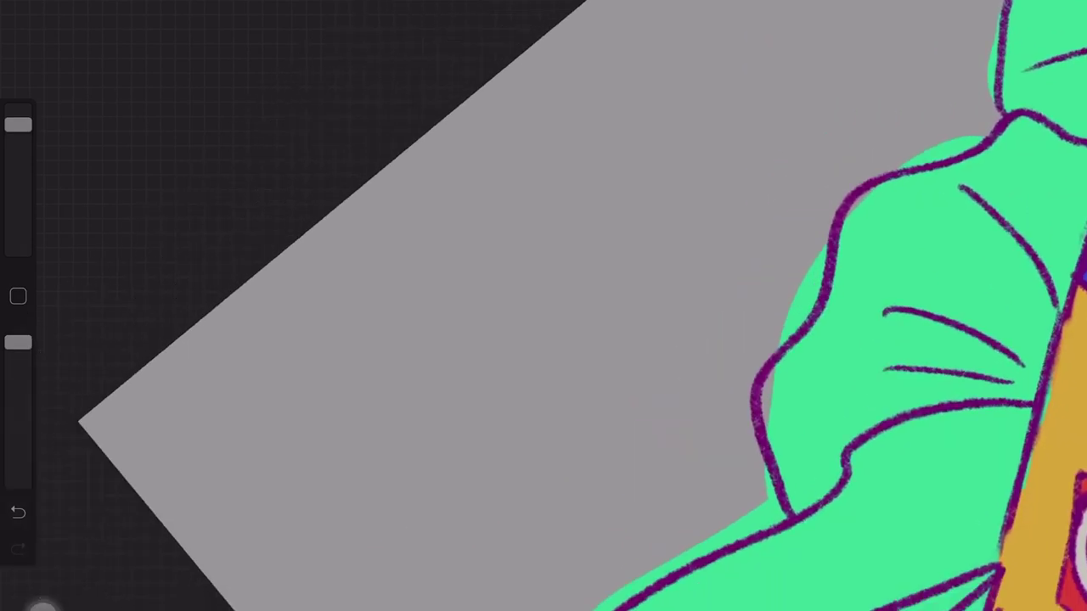
Fill the tissues left of the can green, covering the notch and erasing spillover
mouse_move(1057, 454)
mouse_down()
mouse_move(779, 405)
mouse_move(747, 450)
mouse_up()
scroll(543, 306, down, 3)
scroll(543, 305, down, 3)
drag(17, 125, 18, 234)
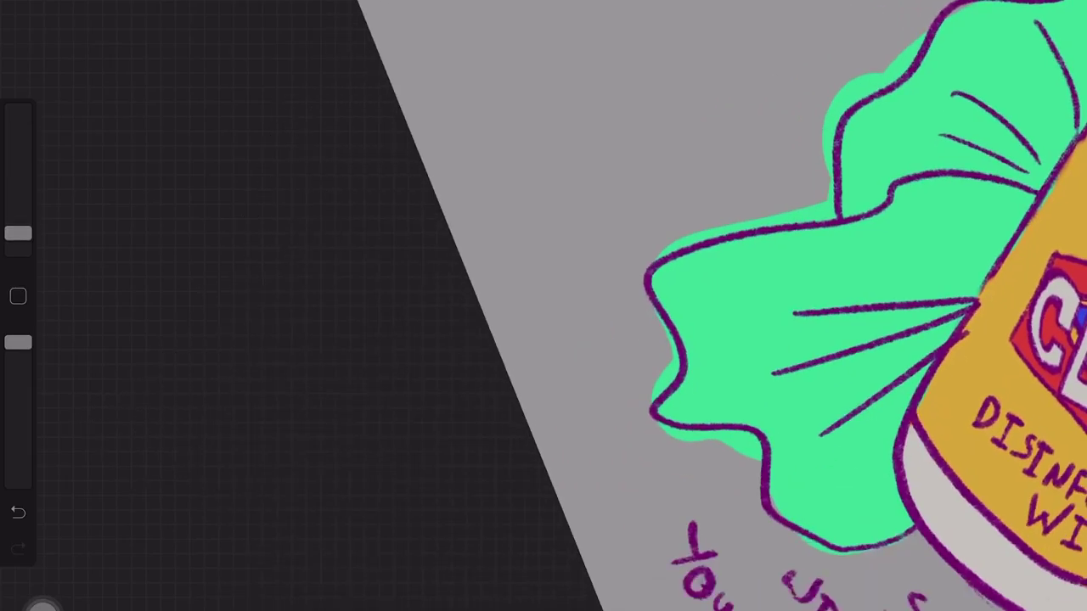
drag(672, 368, 678, 343)
drag(18, 234, 18, 179)
drag(640, 309, 650, 376)
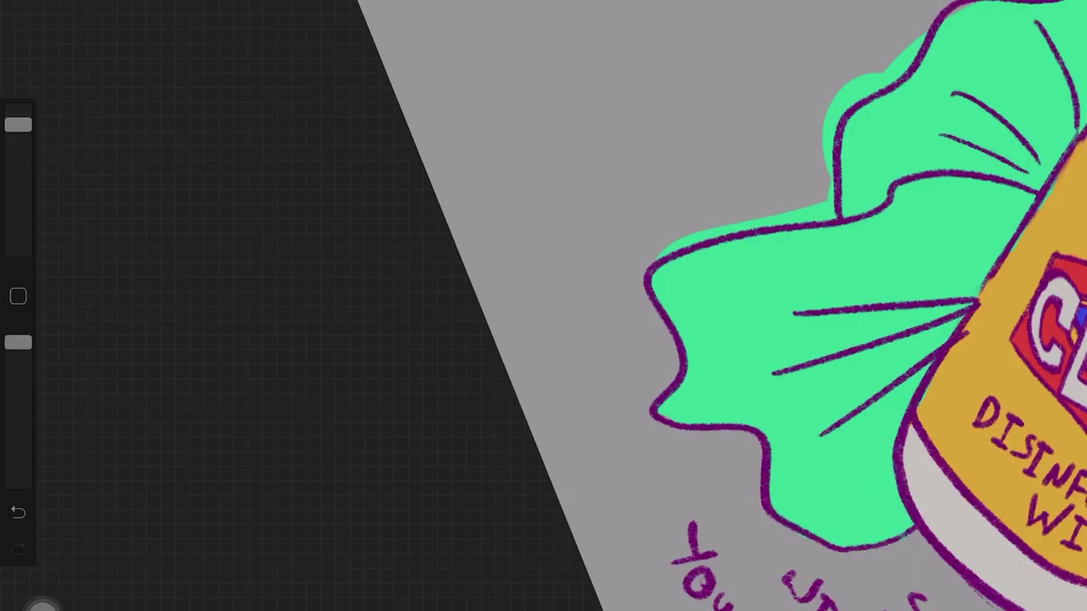
drag(806, 339, 899, 433)
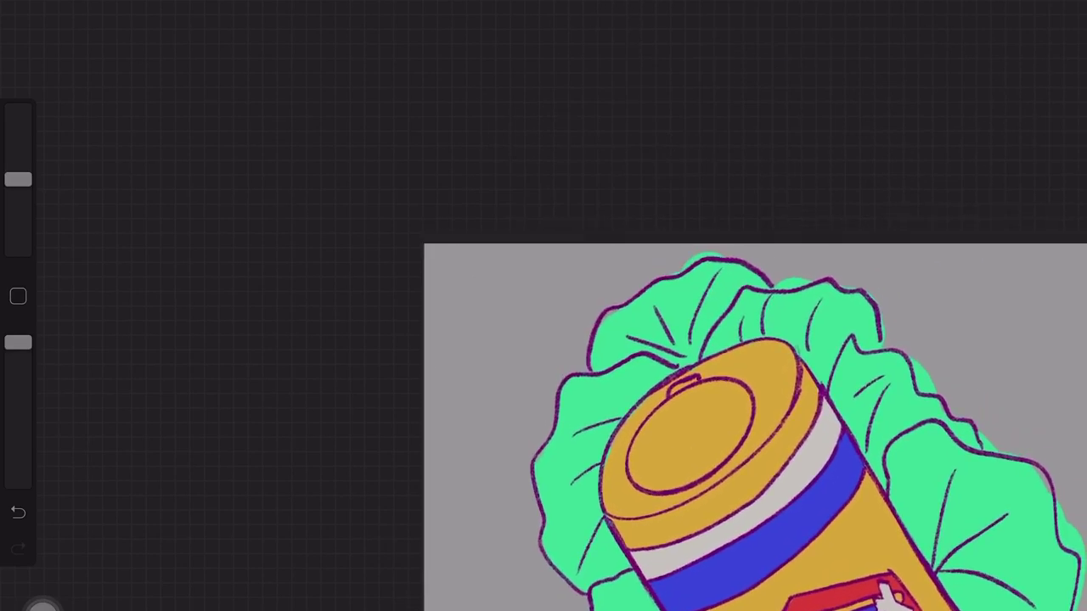
Paint green along the upper tissue edge and redraw the purple outline on the top and right edges
drag(18, 179, 18, 124)
drag(624, 295, 607, 337)
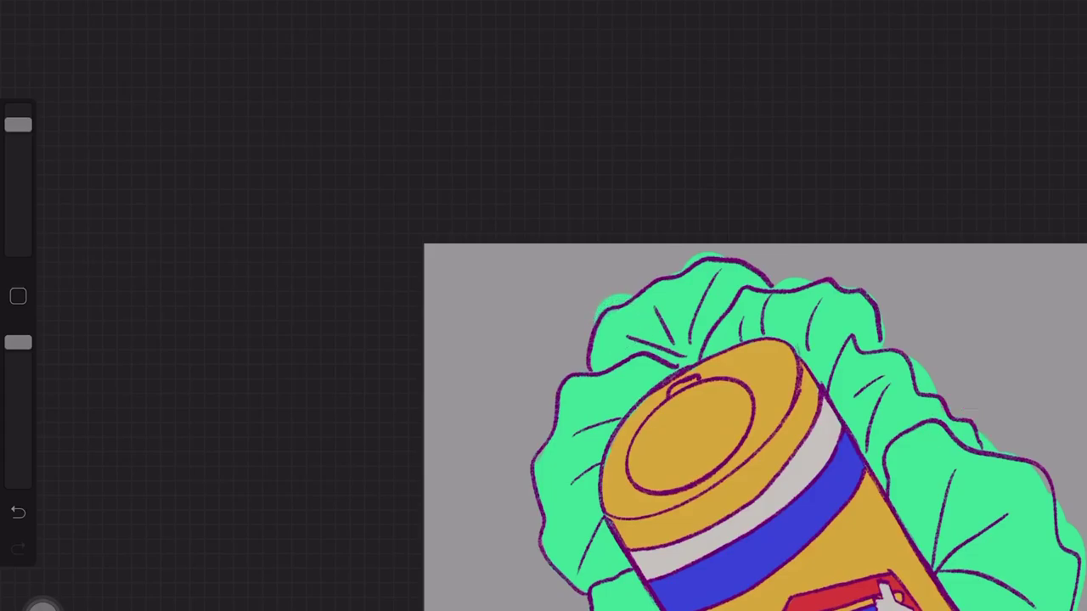
drag(17, 125, 18, 179)
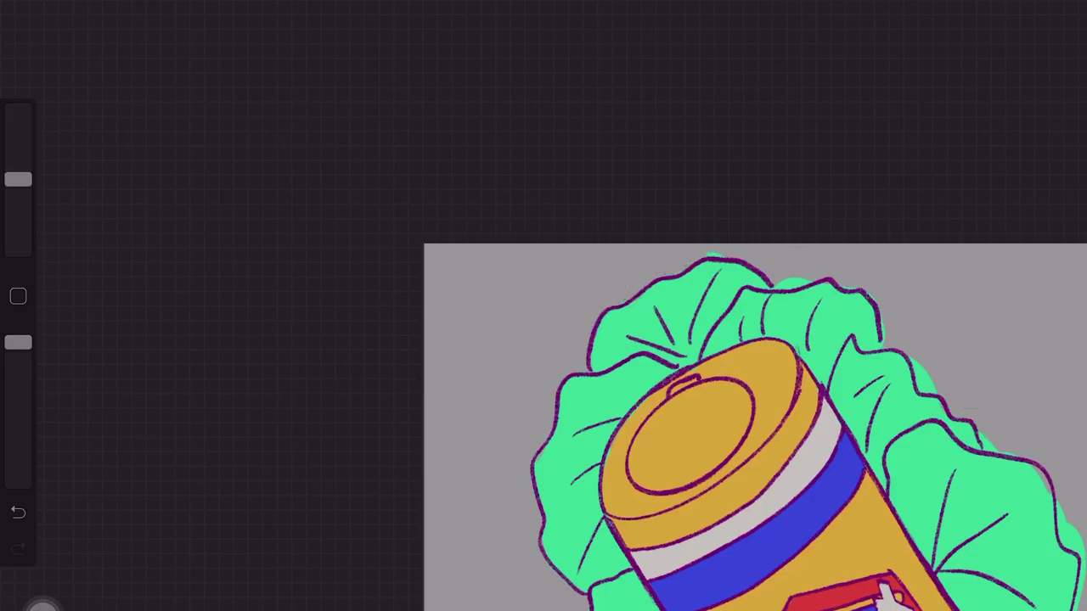
drag(707, 257, 725, 256)
drag(776, 284, 813, 271)
drag(910, 358, 933, 394)
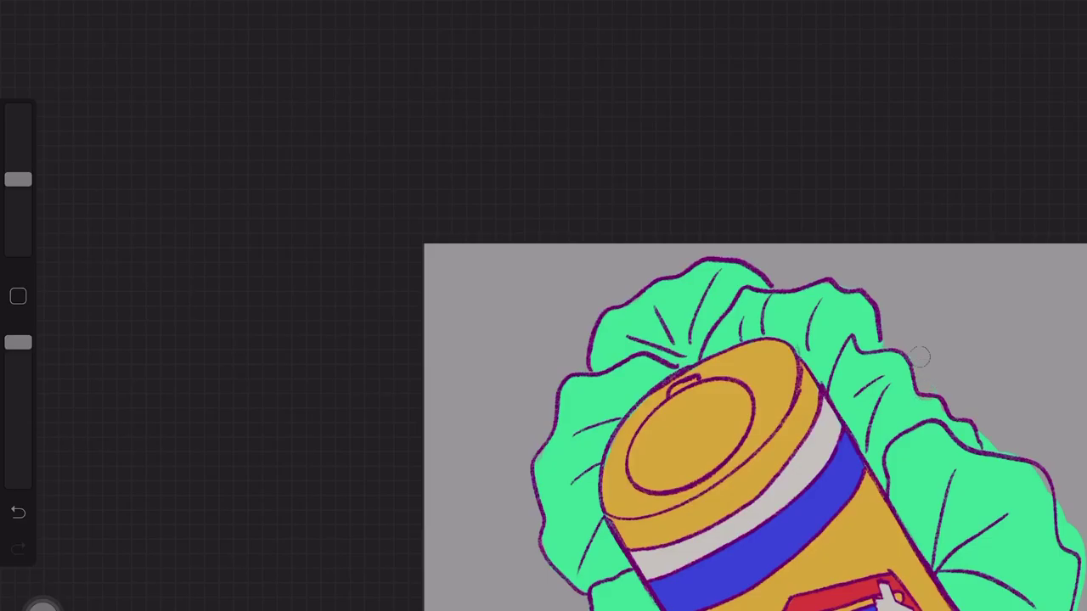
Add green near the right tissue edge, erase the overflow, and view the whole can and slogan
drag(18, 179, 18, 122)
drag(925, 386, 943, 412)
drag(18, 122, 18, 127)
key(e)
drag(921, 382, 1017, 448)
mouse_move(692, 432)
mouse_down()
mouse_move(444, 328)
mouse_move(284, 161)
mouse_up()
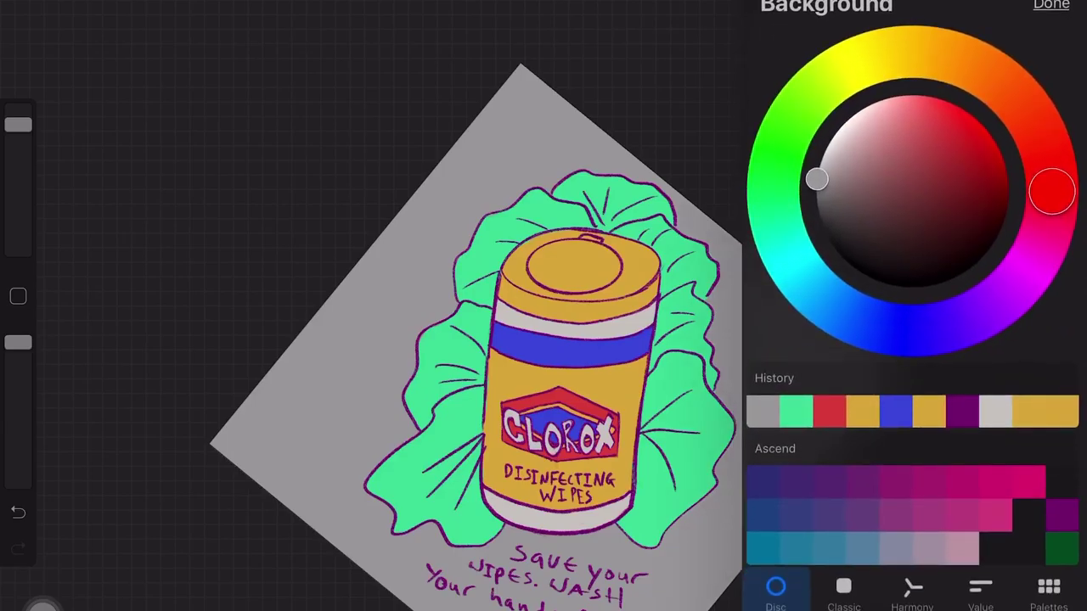
click(774, 174)
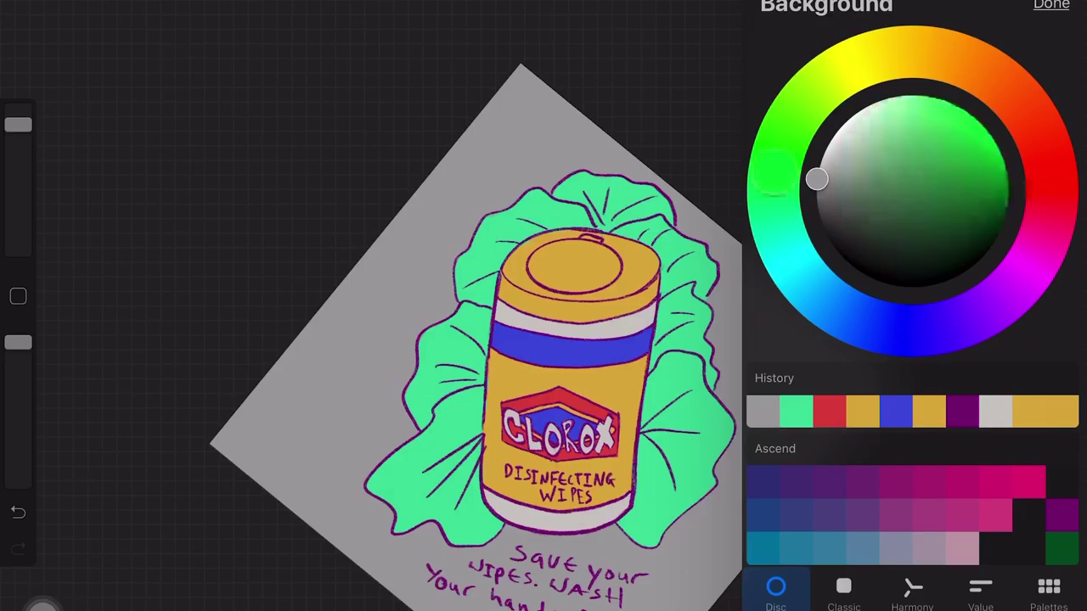
mouse_move(815, 178)
mouse_down()
mouse_move(851, 106)
mouse_move(822, 146)
mouse_move(812, 195)
mouse_move(817, 165)
mouse_move(816, 177)
mouse_up()
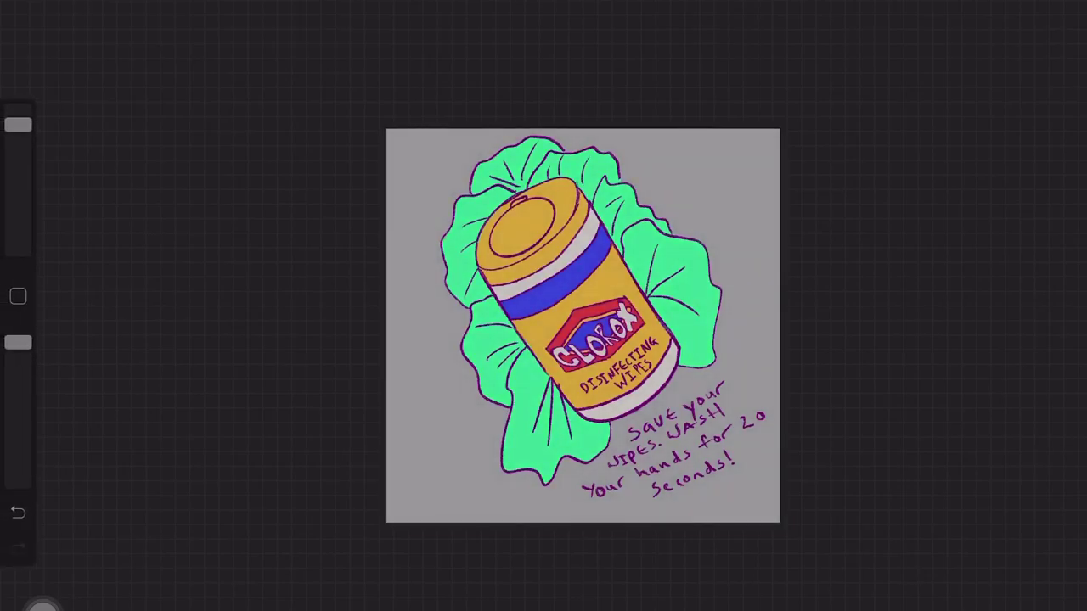
Bring up the Cmd+Tab app switcher to move from Procreate to GarageBand
key(super+Tab)
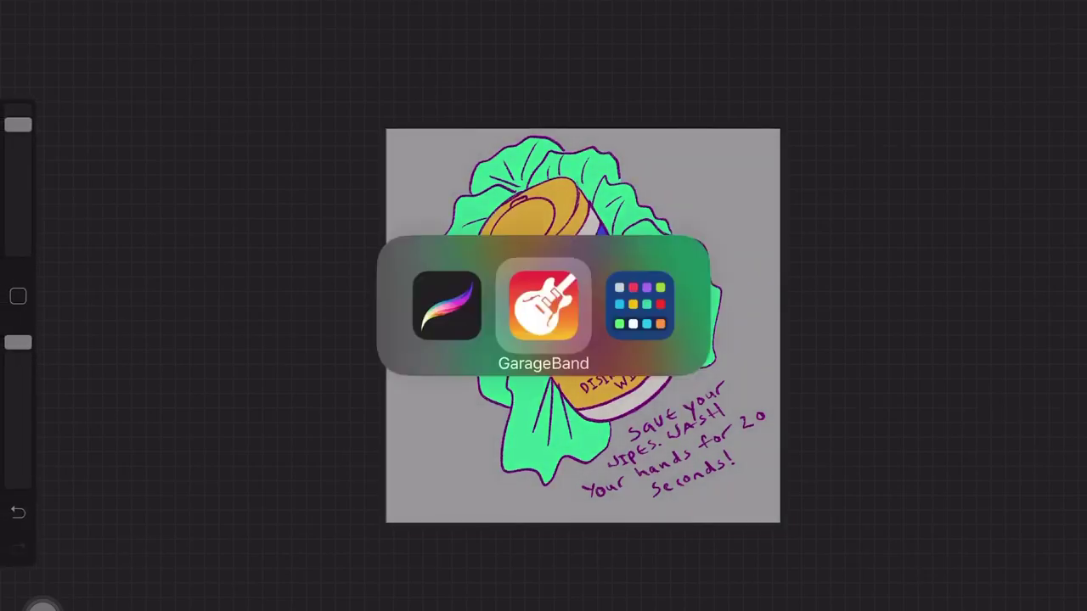